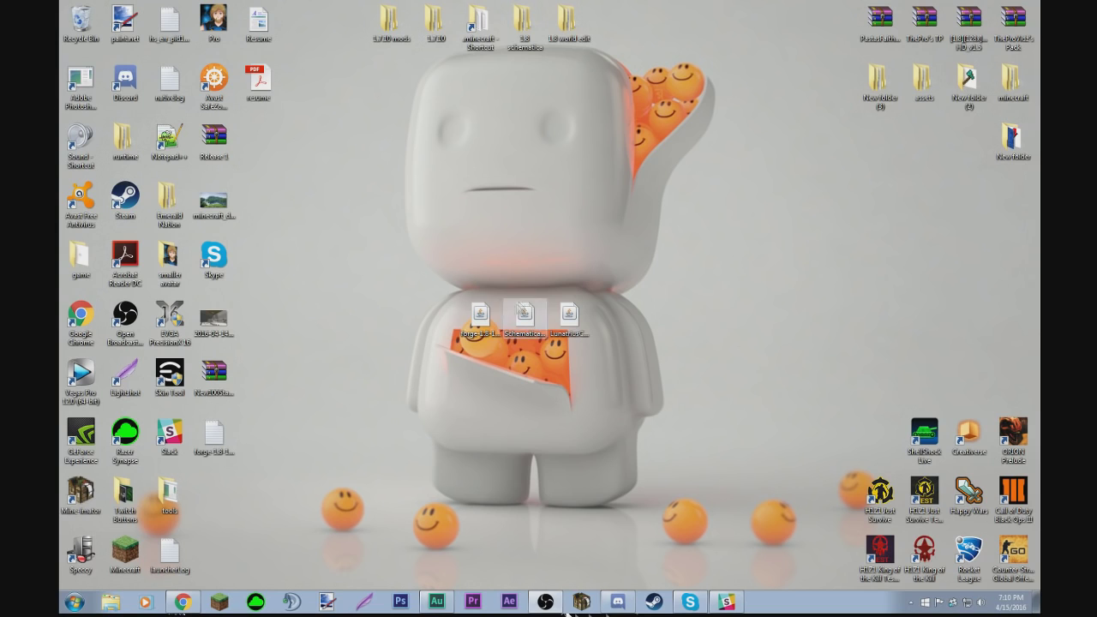
Step: Identify the Forge 1.8 installer, Schematica 1.8 and LunatriusCore 1.8 files on the desktop
click(484, 335)
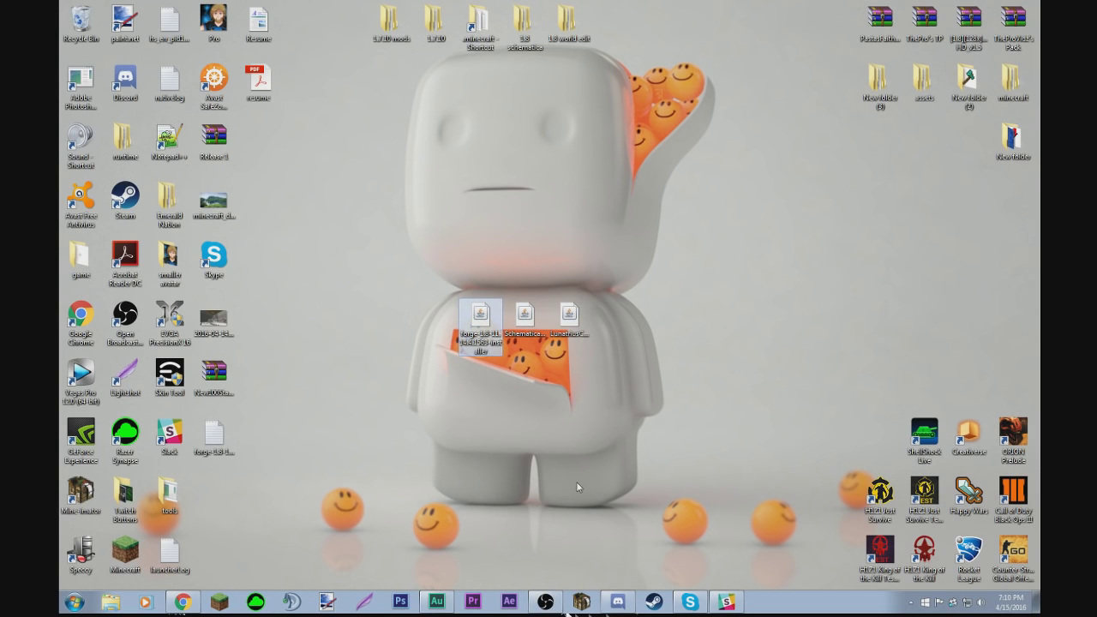
click(531, 334)
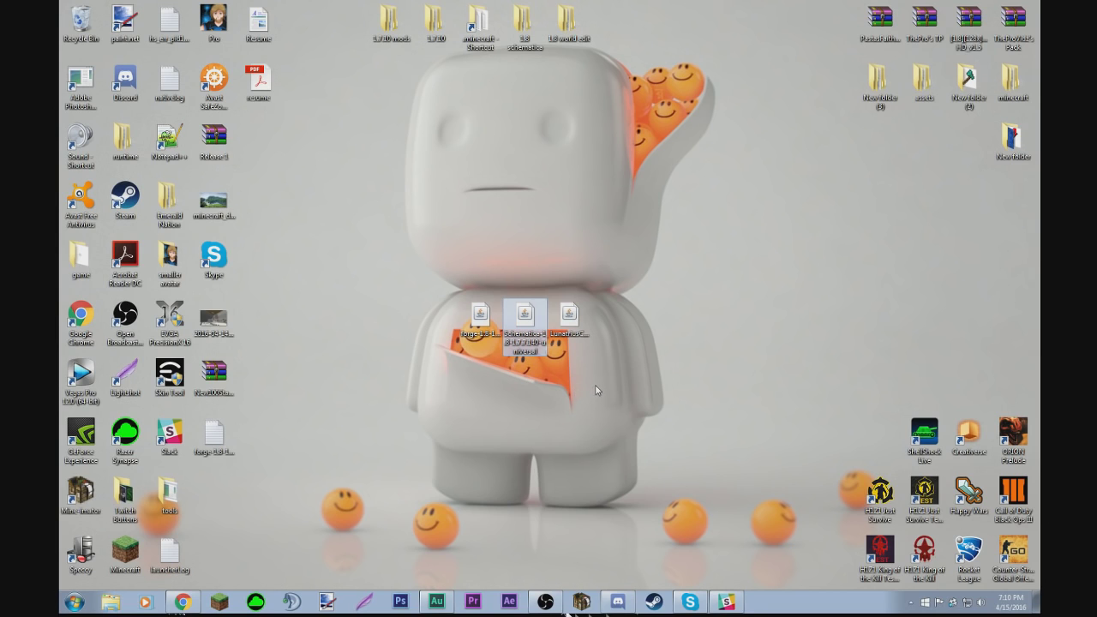
click(571, 333)
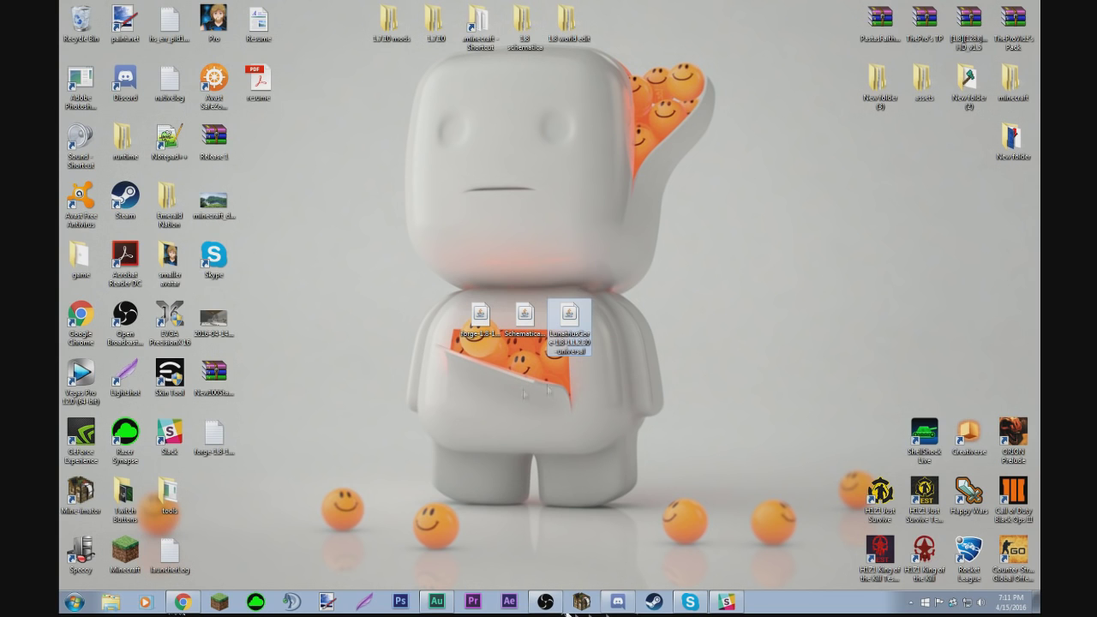
click(494, 398)
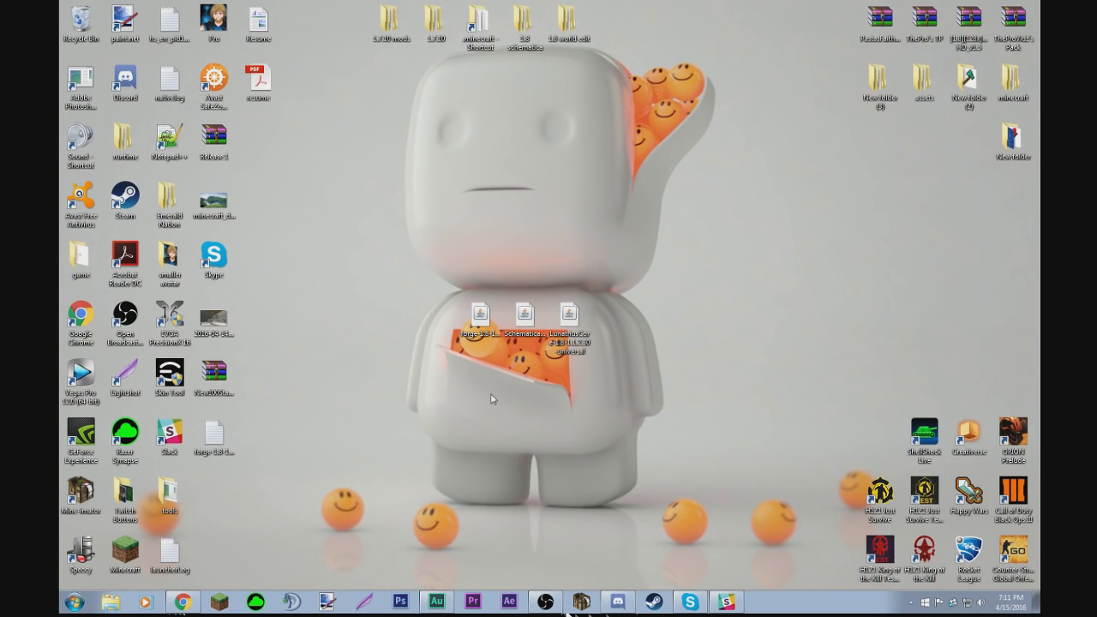
Step: Switch to Chrome and view the download page of the recommended Forge 1.8 installer, returning to the version list
click(182, 603)
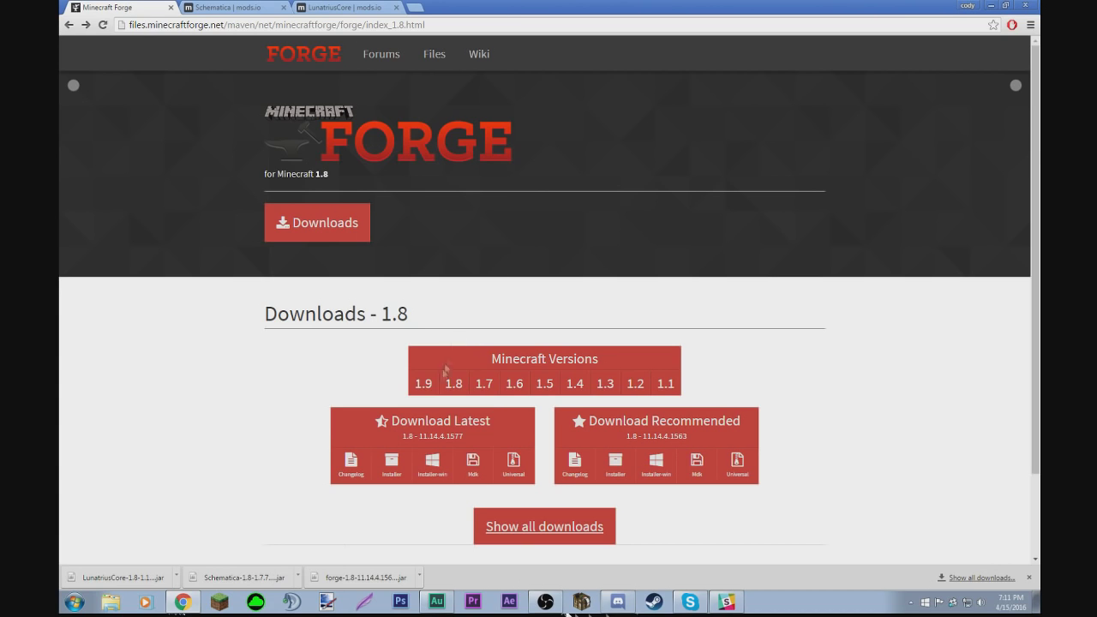
mouse_move(460, 382)
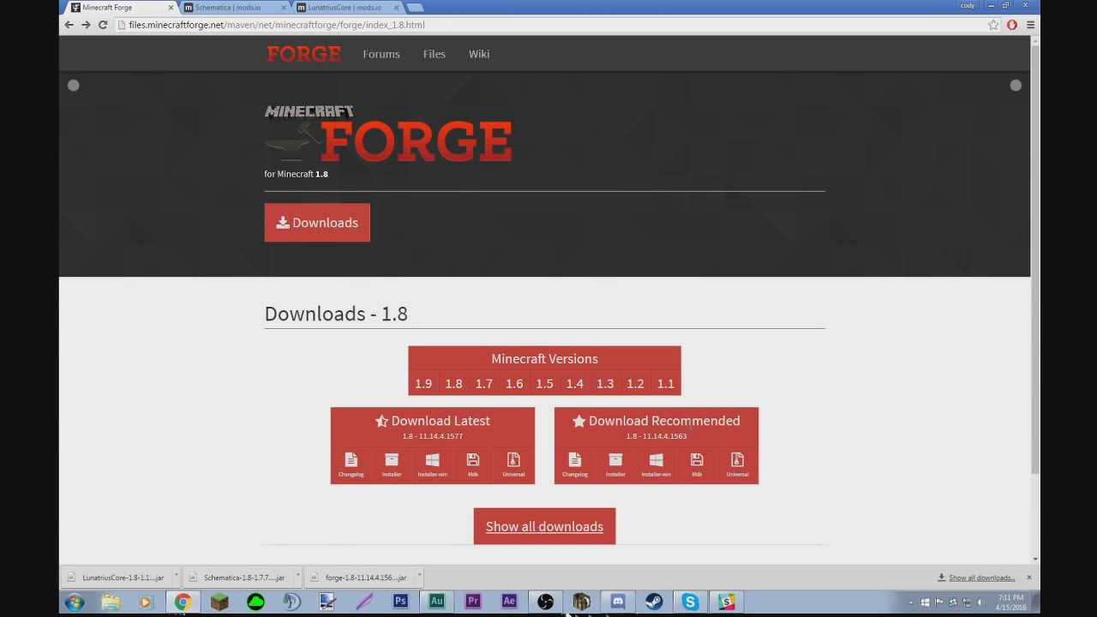
click(616, 474)
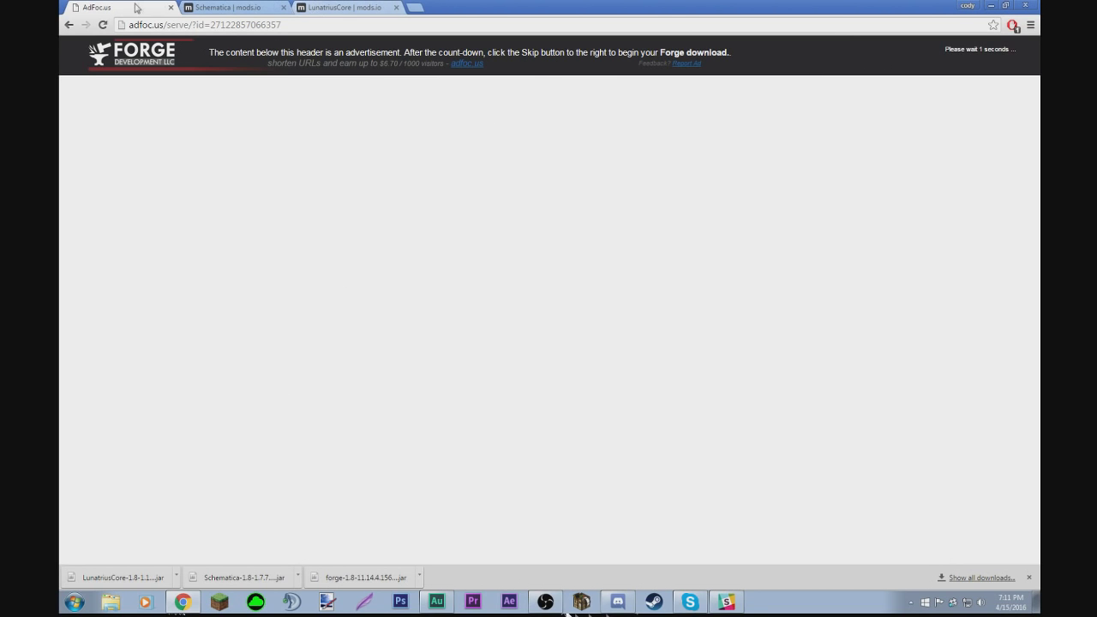
click(71, 26)
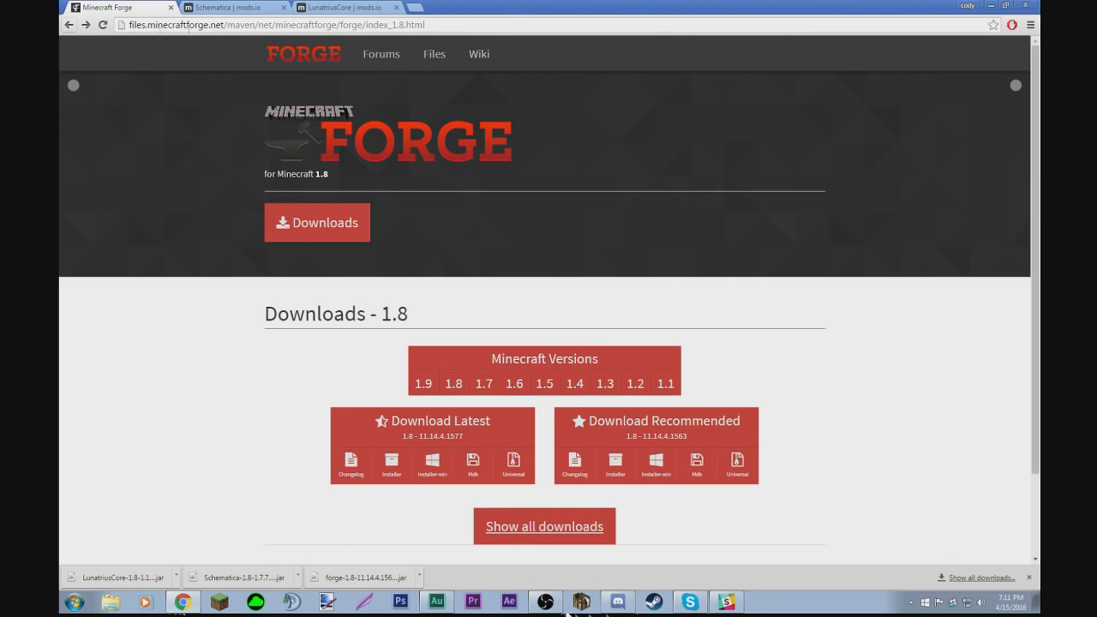
Step: Review the Schematica page on mods.io and open the download of version 1.7.7.140 for Minecraft 1.8, returning to the mod page
click(245, 7)
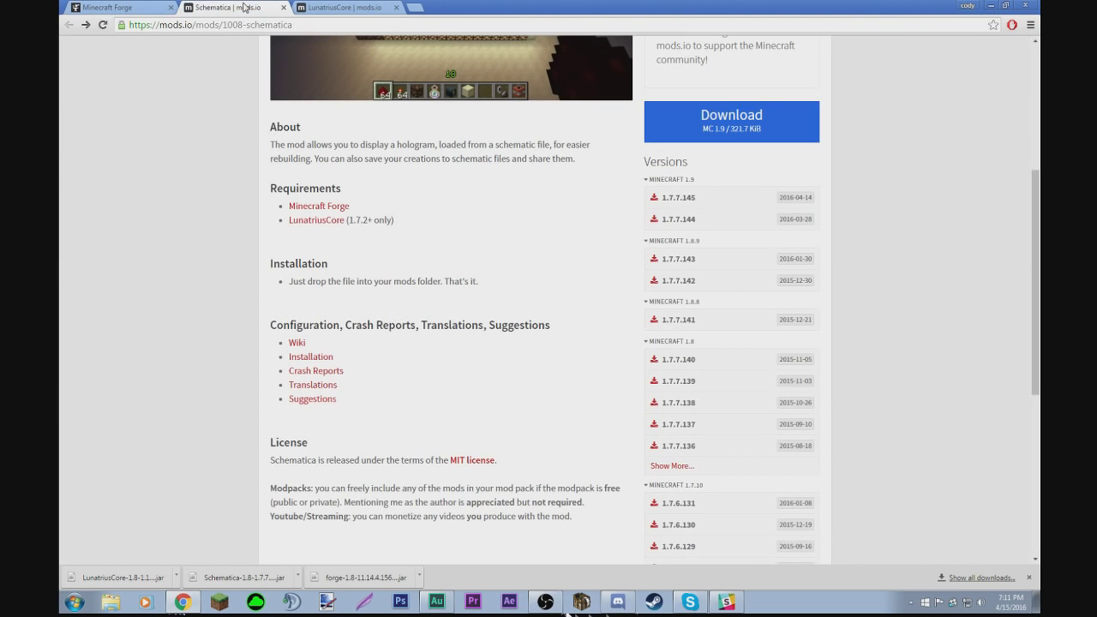
scroll(785, 249, up, 4)
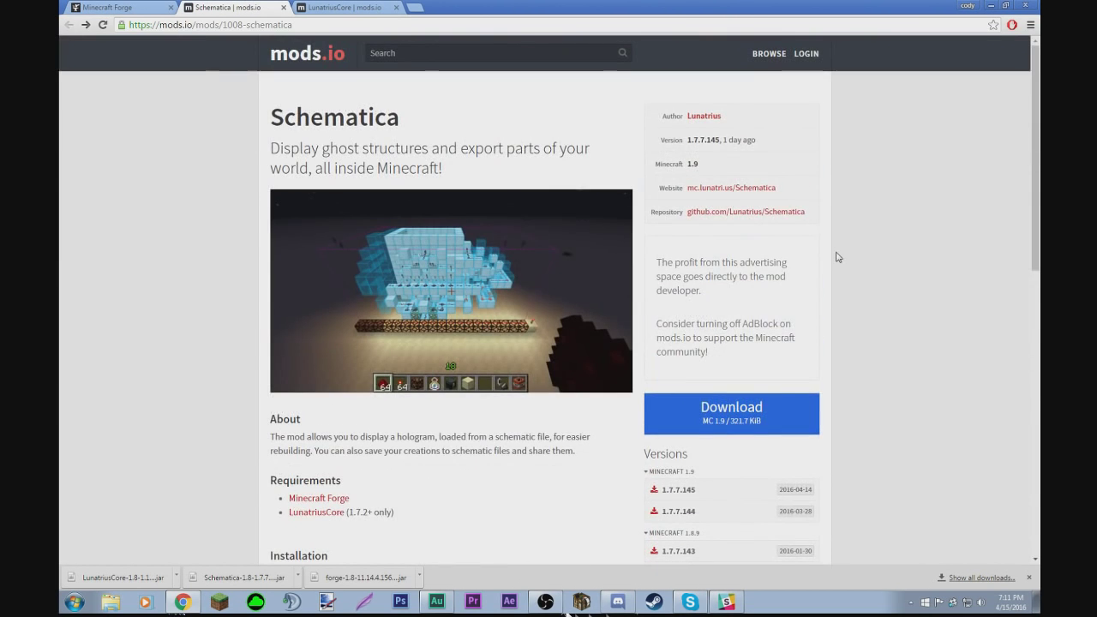
scroll(906, 269, down, 3)
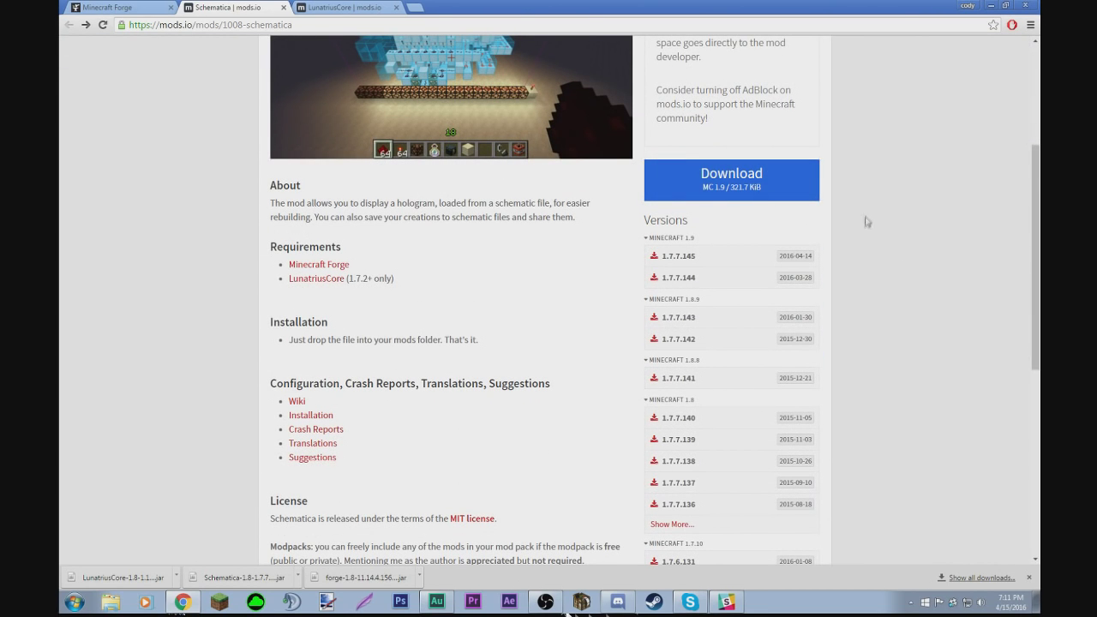
scroll(843, 250, up, 3)
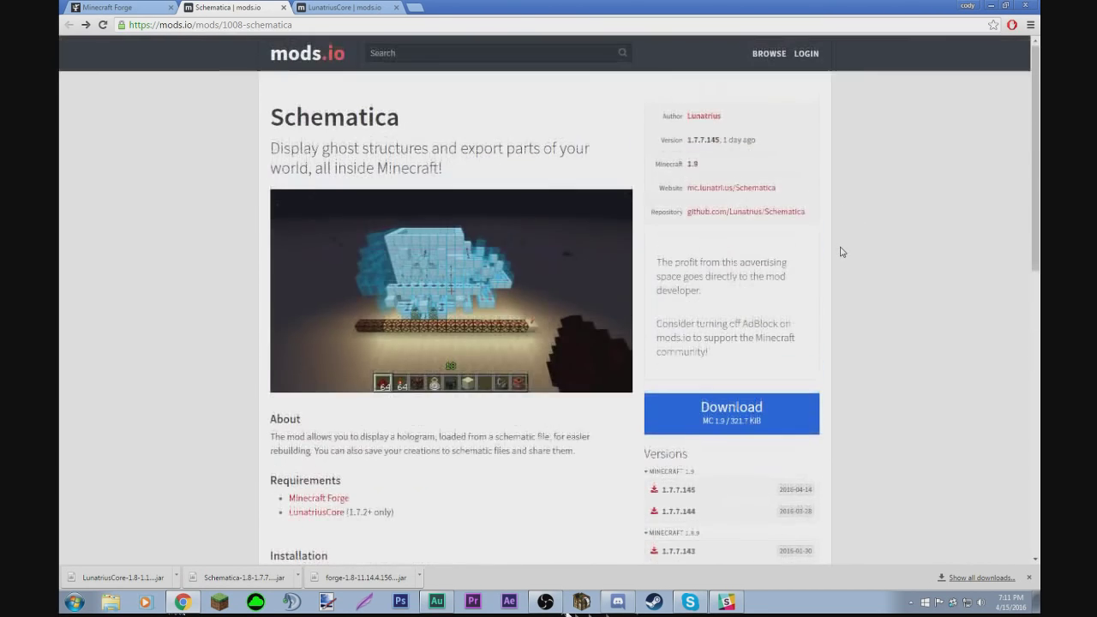
scroll(843, 252, down, 3)
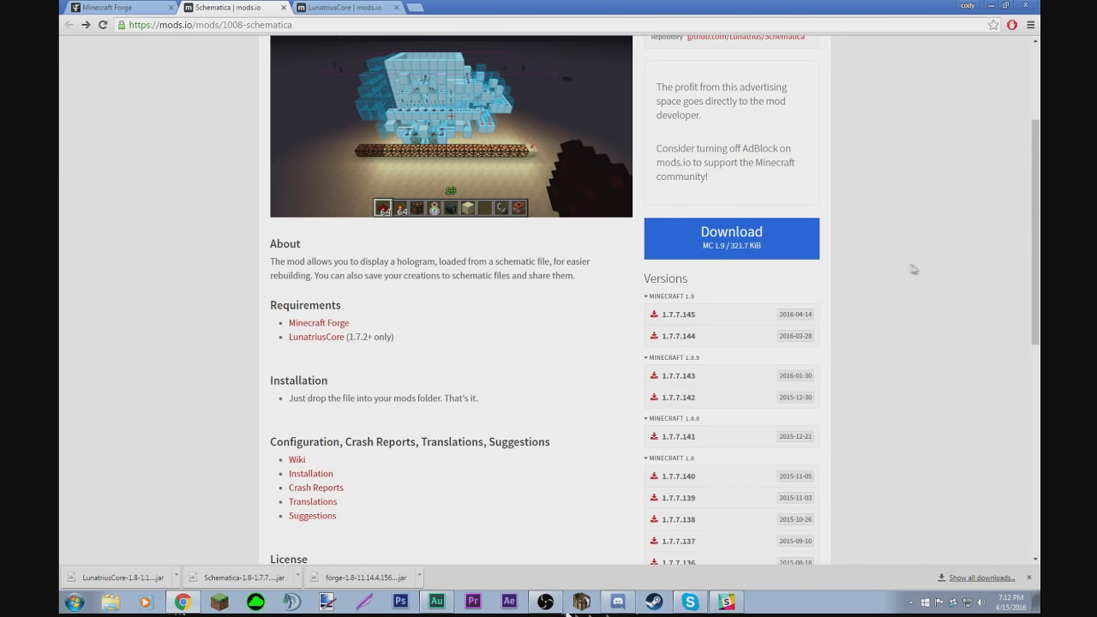
scroll(915, 270, down, 3)
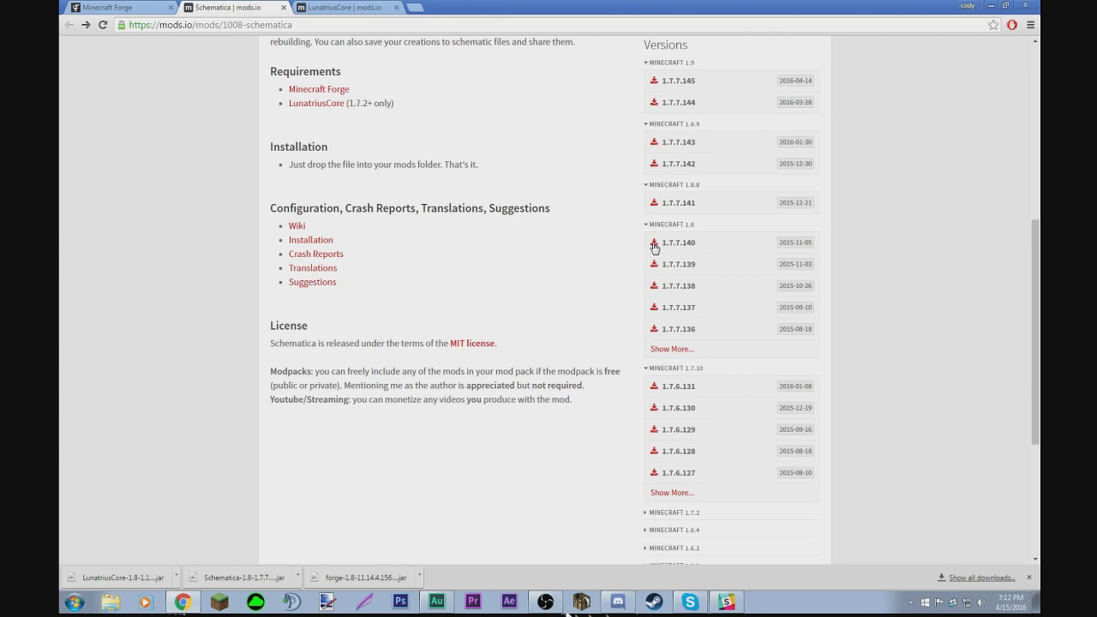
click(653, 243)
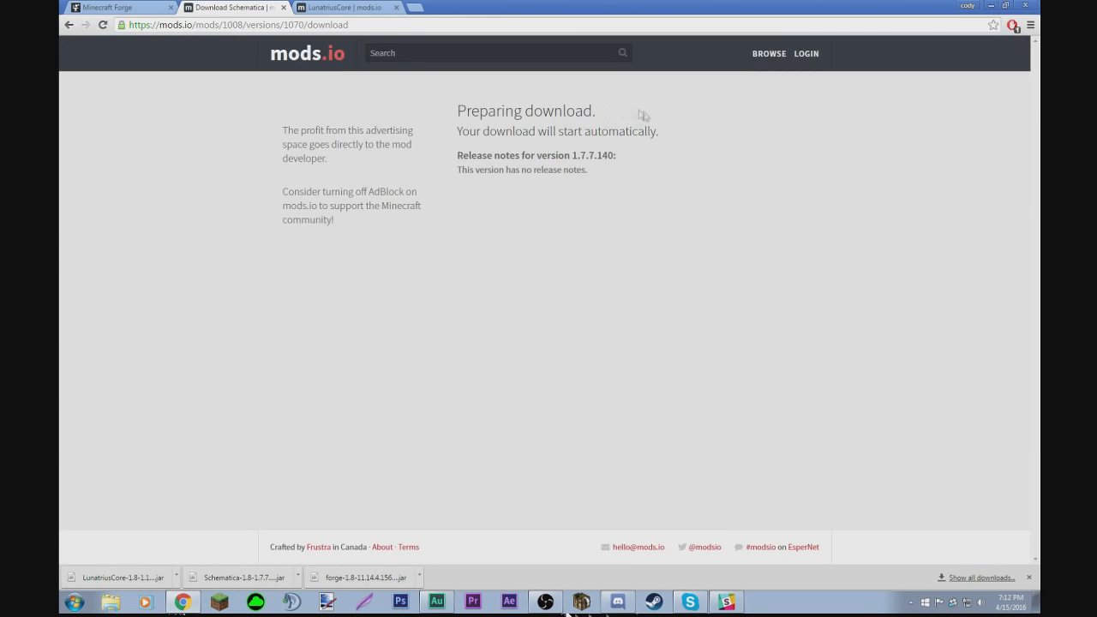
click(69, 24)
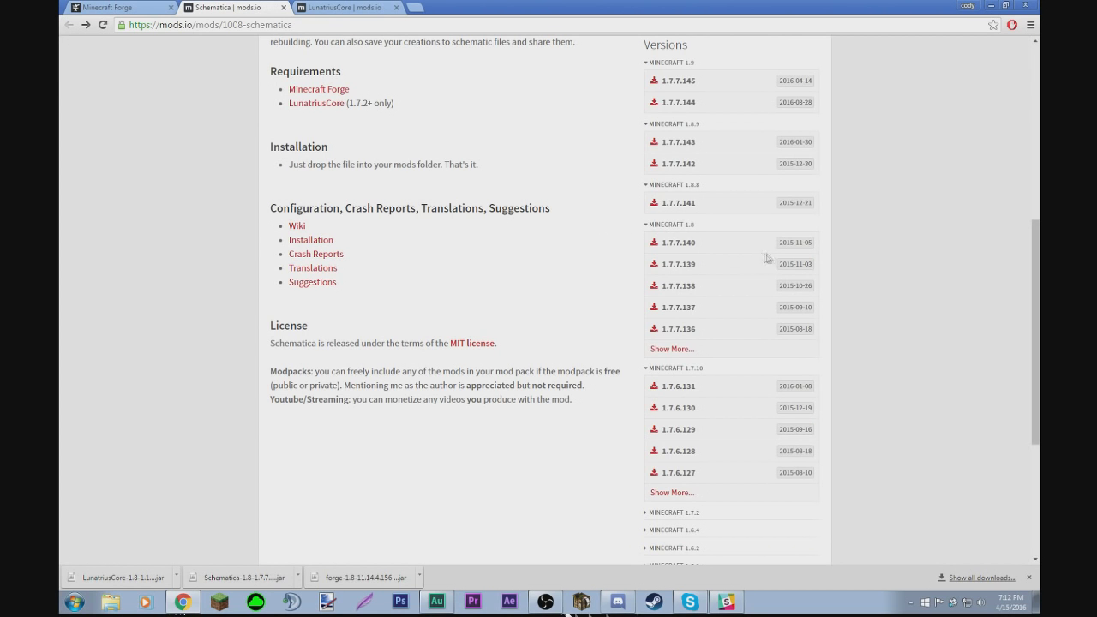
Step: Review the Minecraft 1.8 versions on the LunatriusCore page and minimize the browser
click(338, 8)
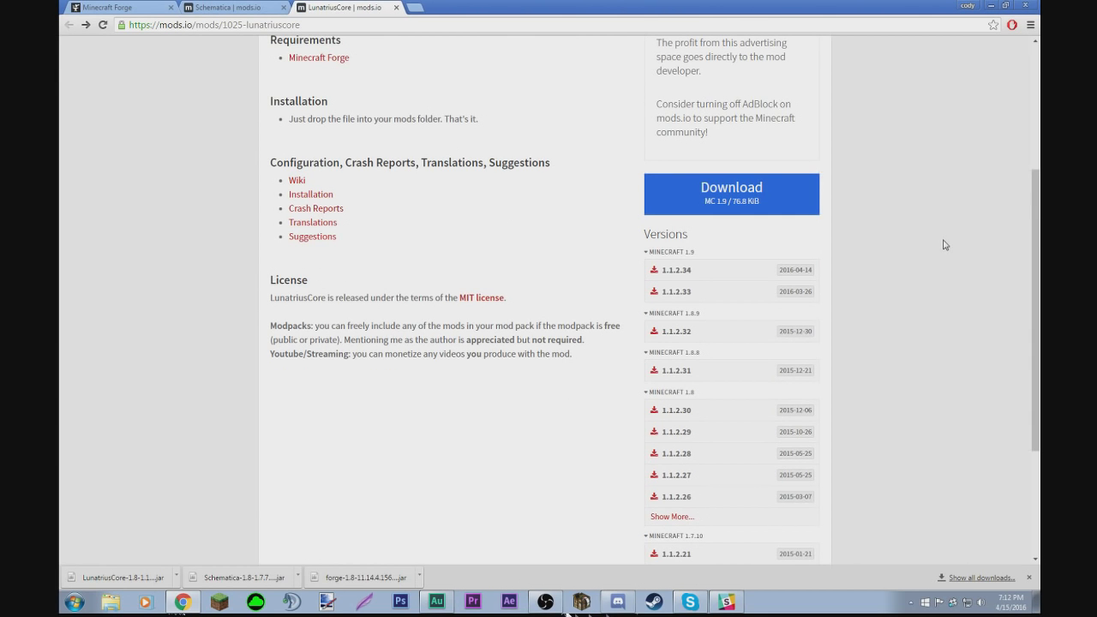
scroll(926, 247, down, 1)
scroll(926, 246, down, 1)
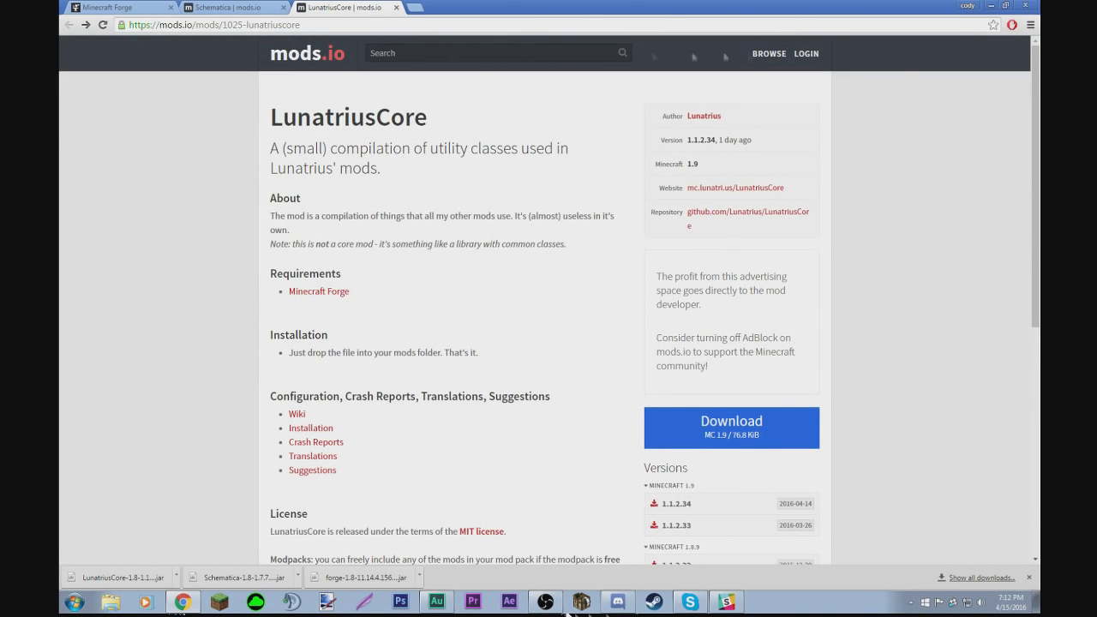
click(985, 5)
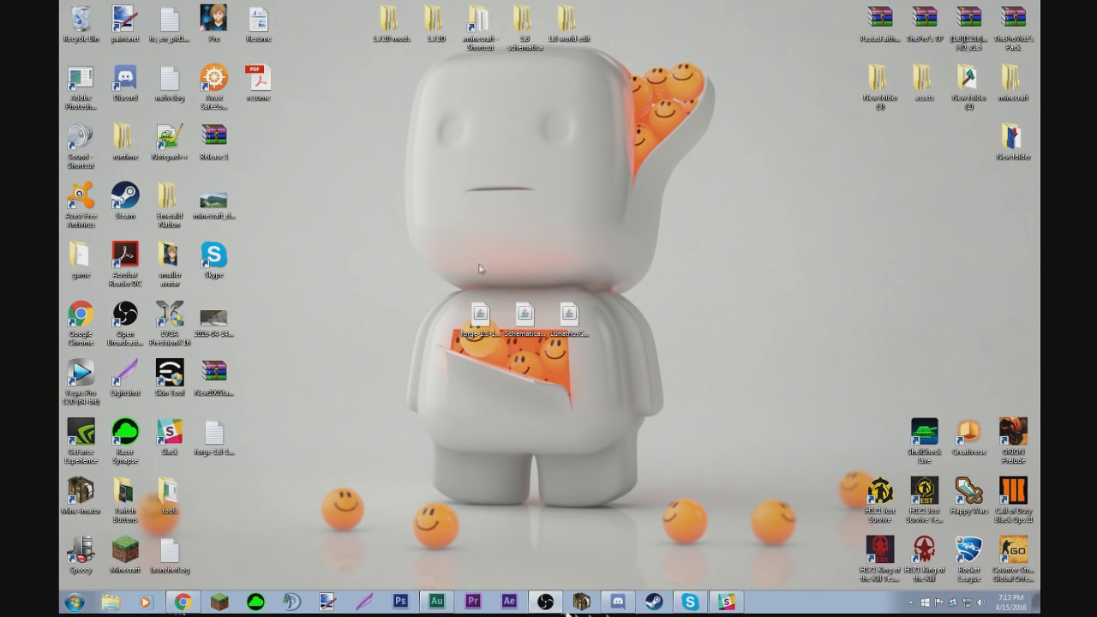
Step: Move the LunatriusCore and Schematica files away from the Forge installer, and open the installer to view its options without installing
drag(575, 314, 600, 317)
drag(524, 316, 548, 319)
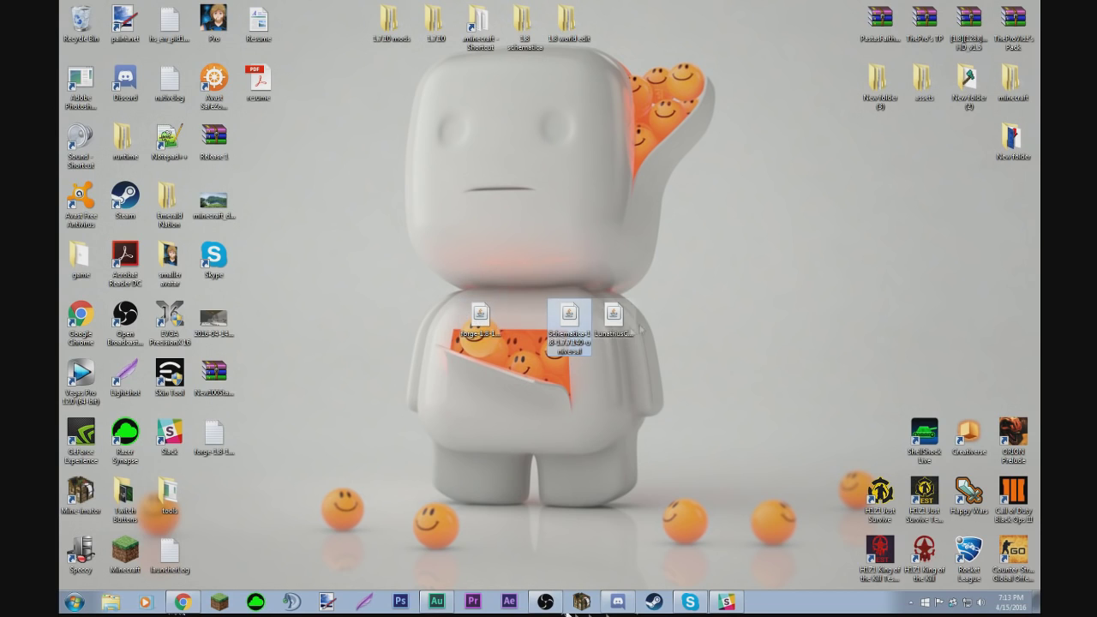
double_click(486, 326)
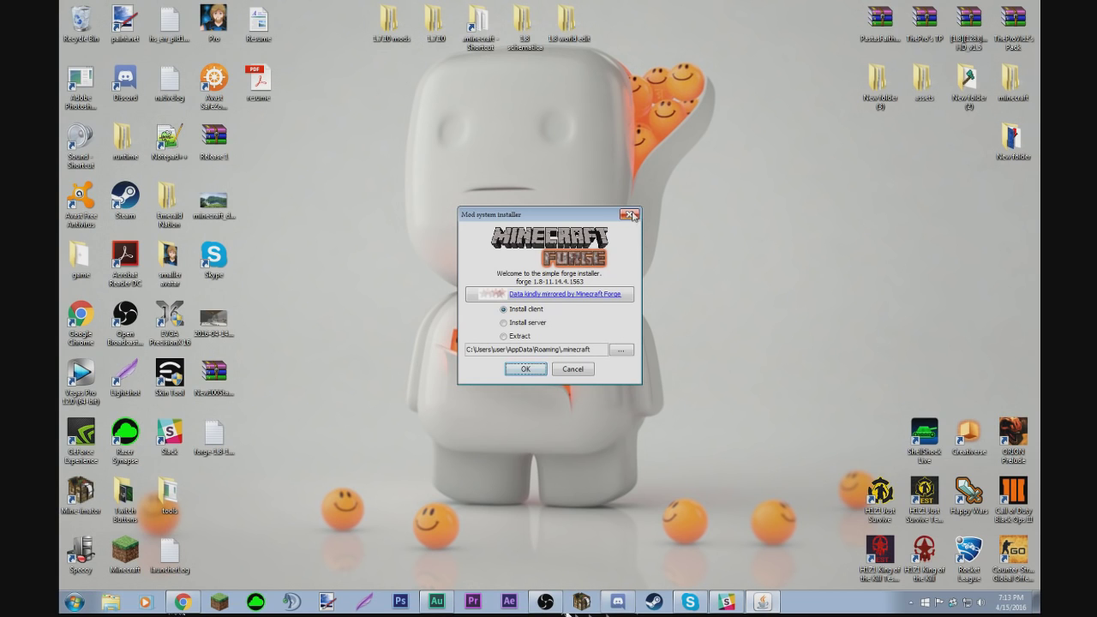
click(630, 214)
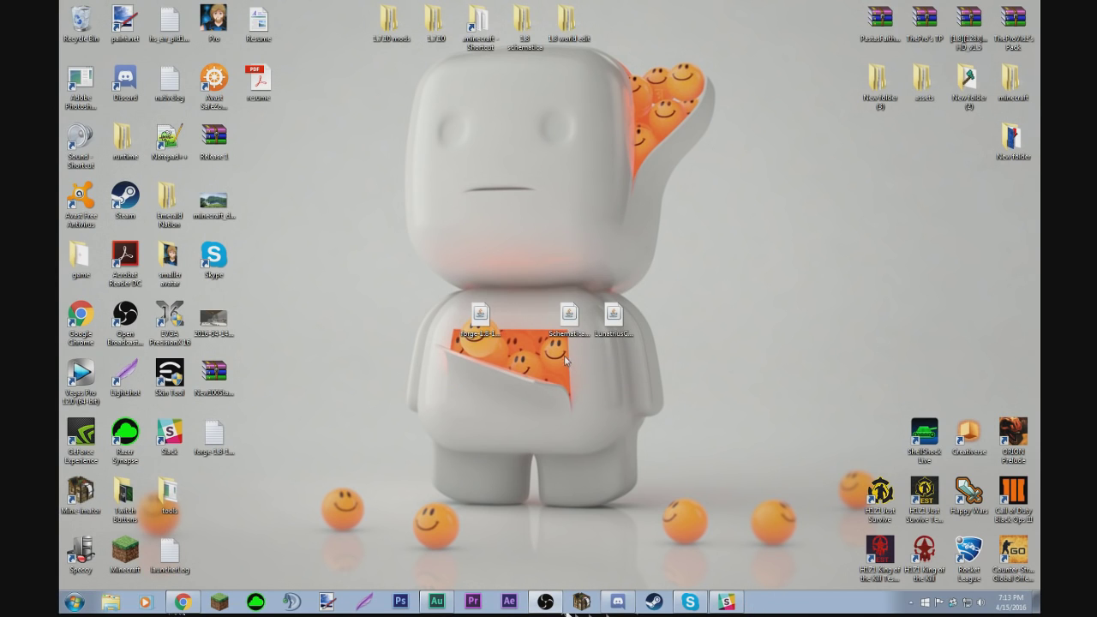
Step: Create a new folder named mods on the desktop
right_click(592, 255)
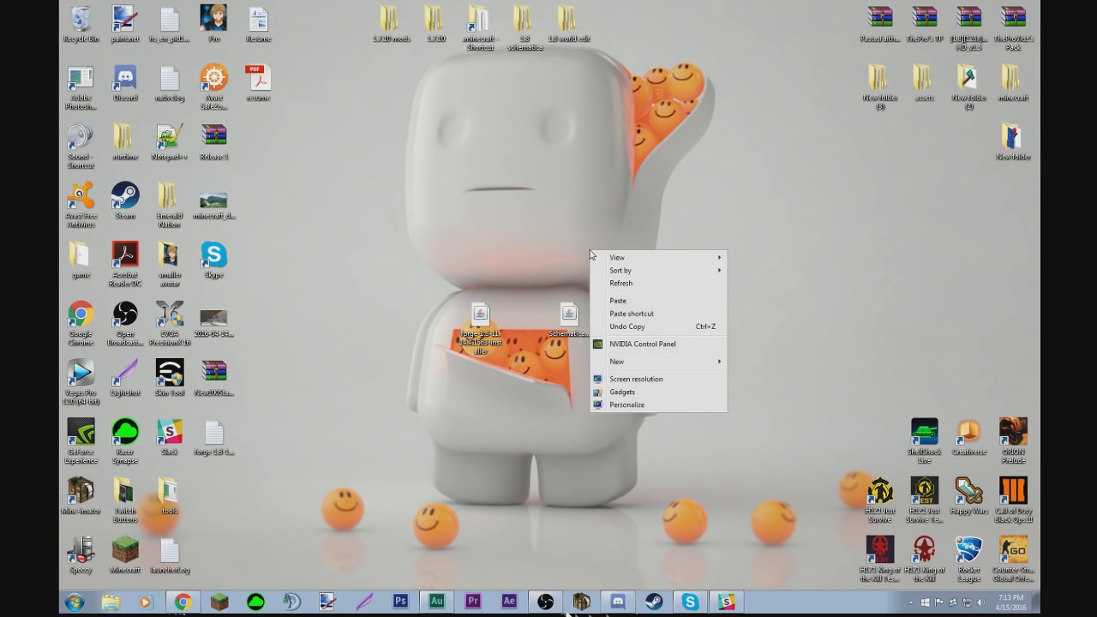
mouse_move(666, 371)
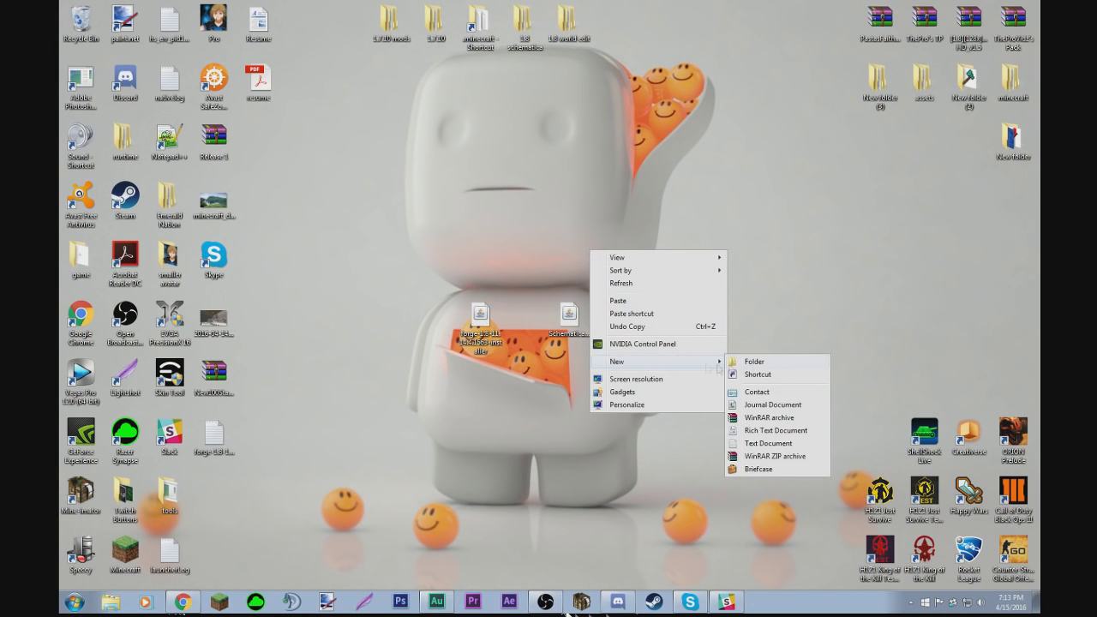
click(754, 362)
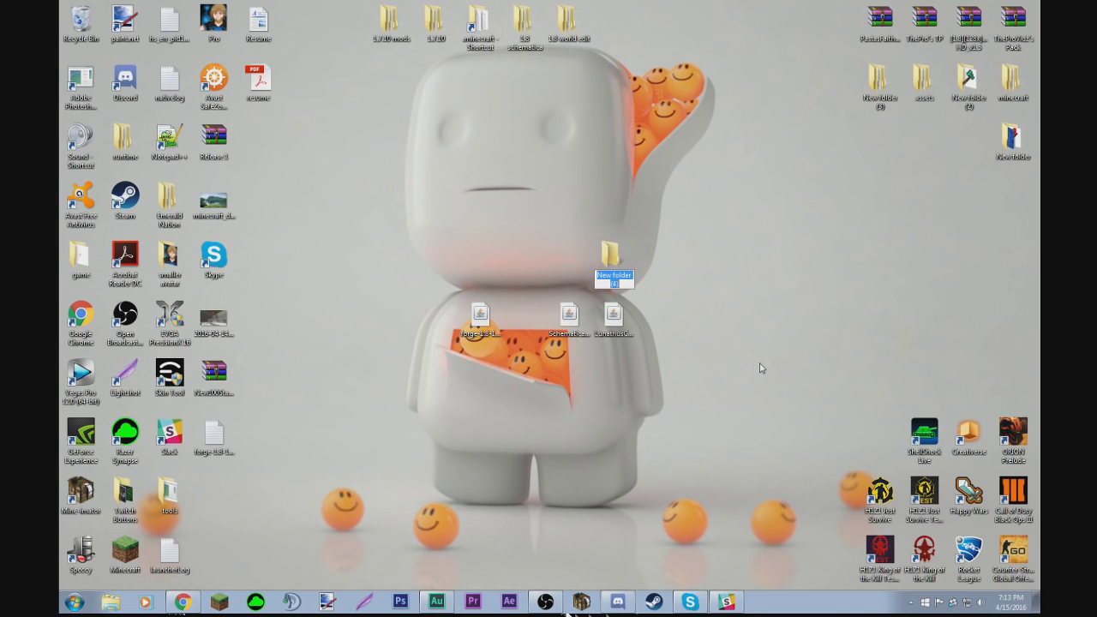
text(mods)
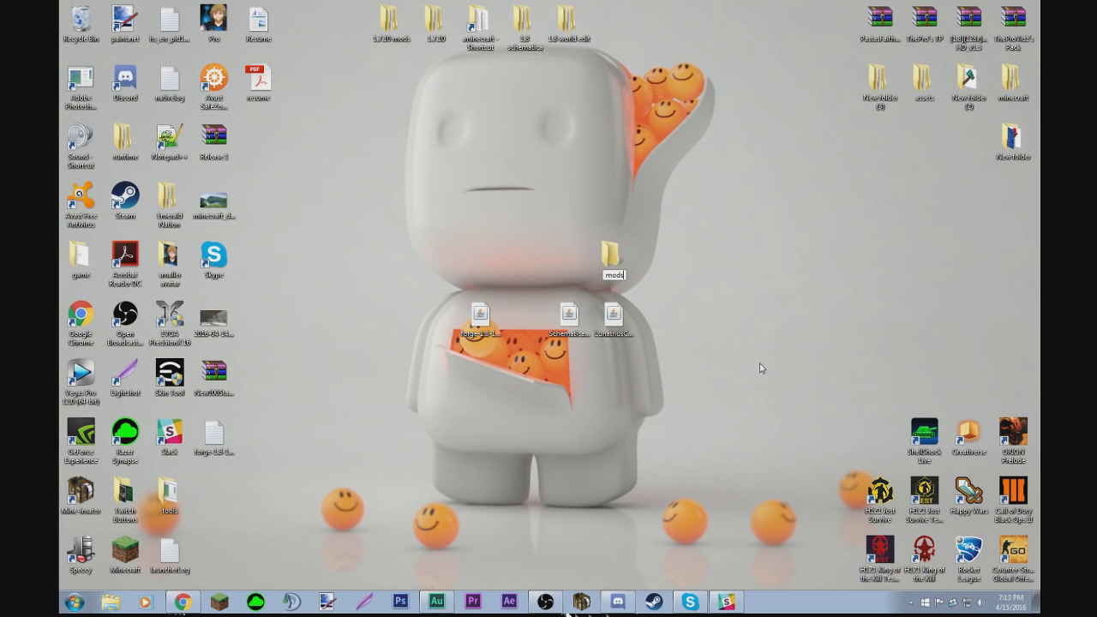
key(Return)
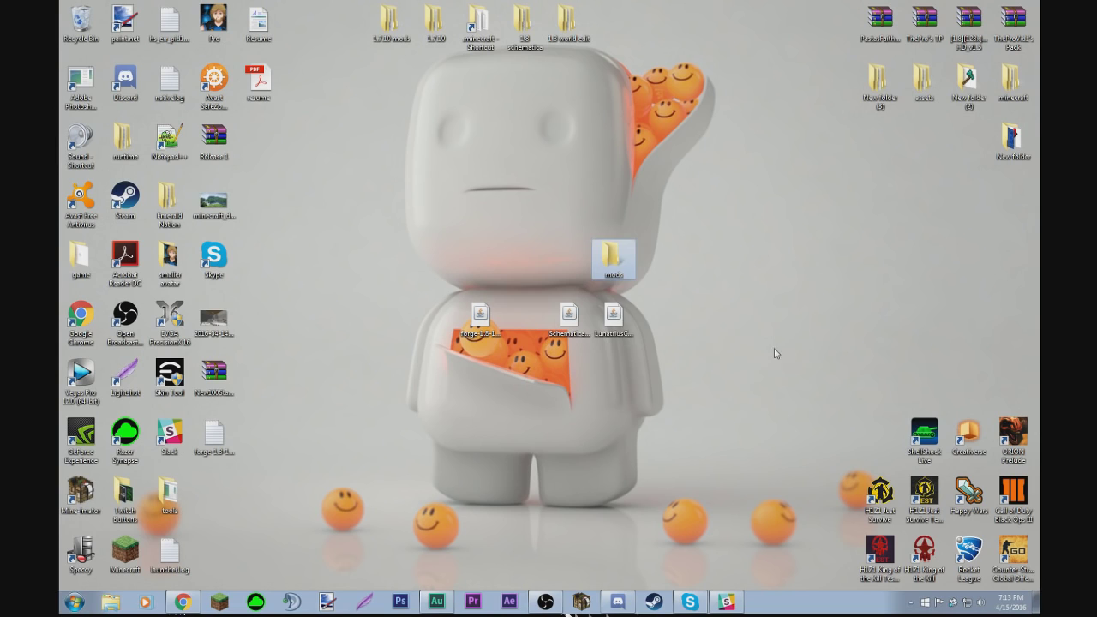
Step: Move the LunatriusCore and Schematica files into the mods folder, check its contents, and place the folder and Forge installer together on the desktop
drag(612, 315, 610, 261)
drag(569, 315, 608, 272)
double_click(611, 262)
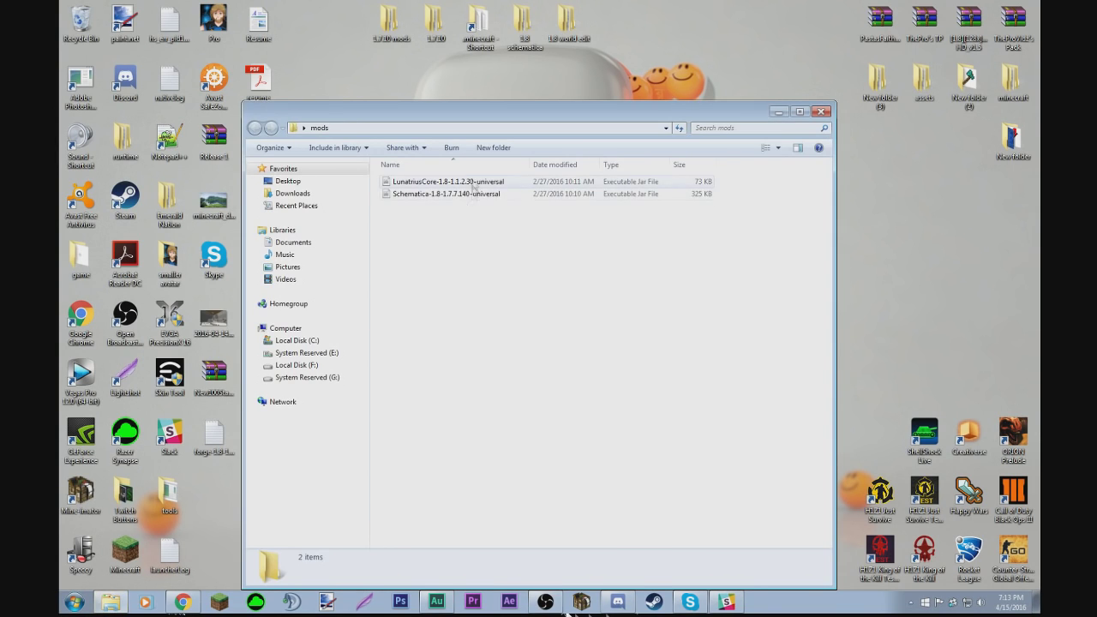
click(821, 111)
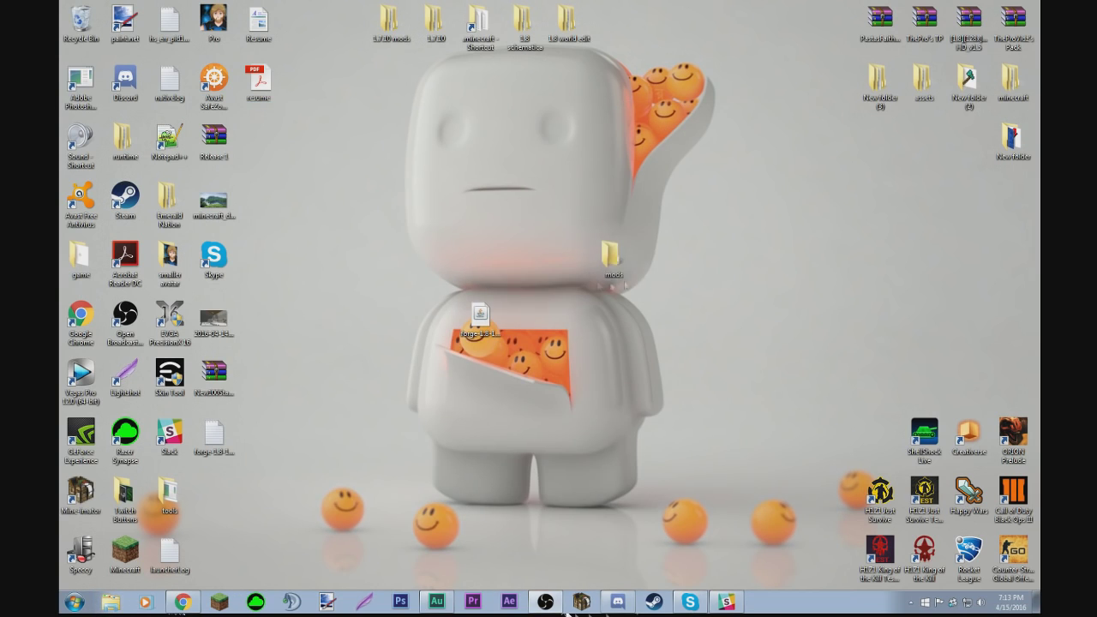
drag(610, 255, 713, 230)
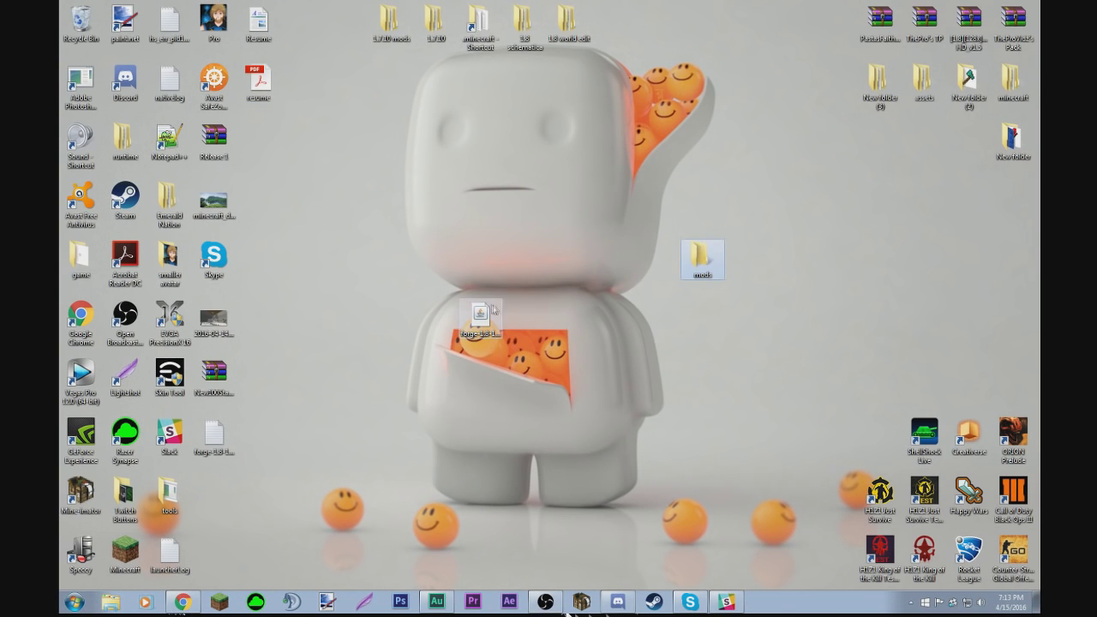
drag(490, 312, 696, 298)
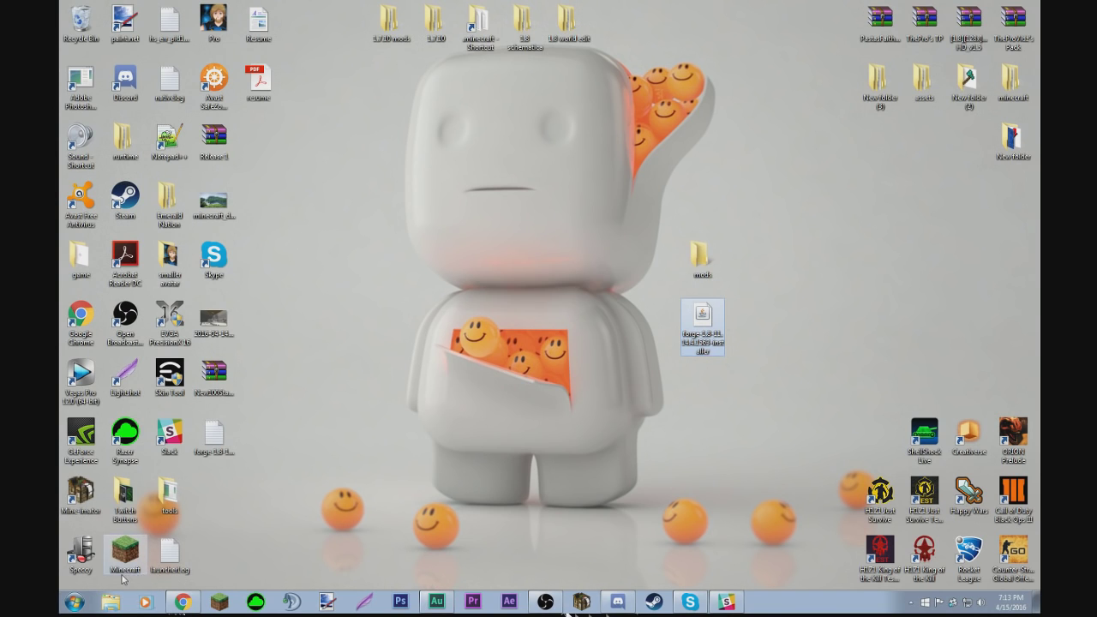
Step: Go to the %appdata% location and open the .minecraft folder
key(super)
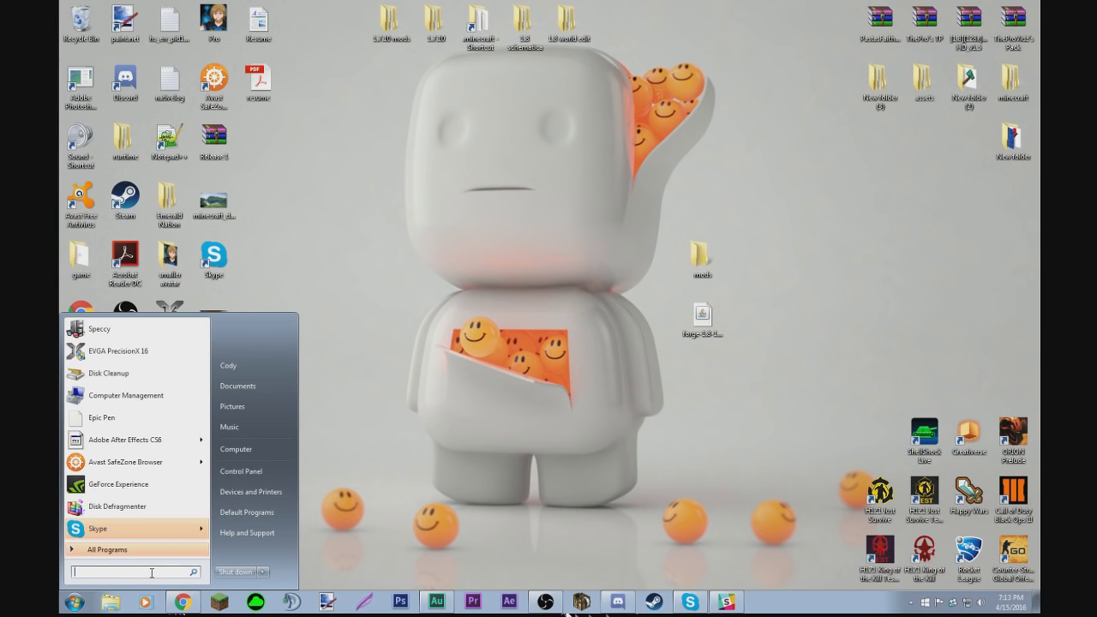
text(%appdata%)
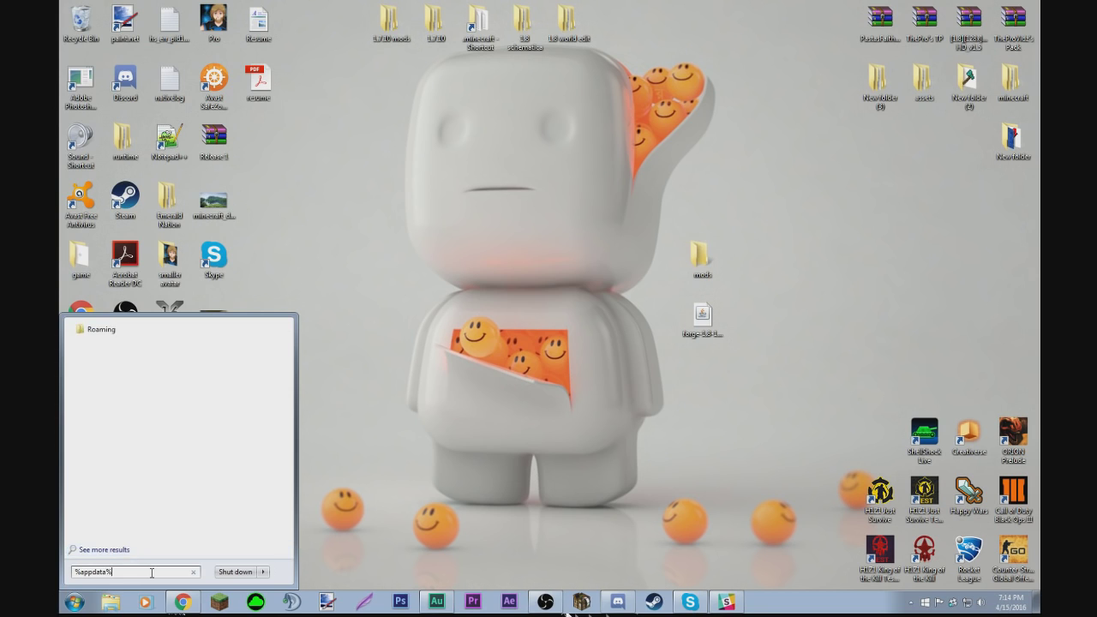
key(Return)
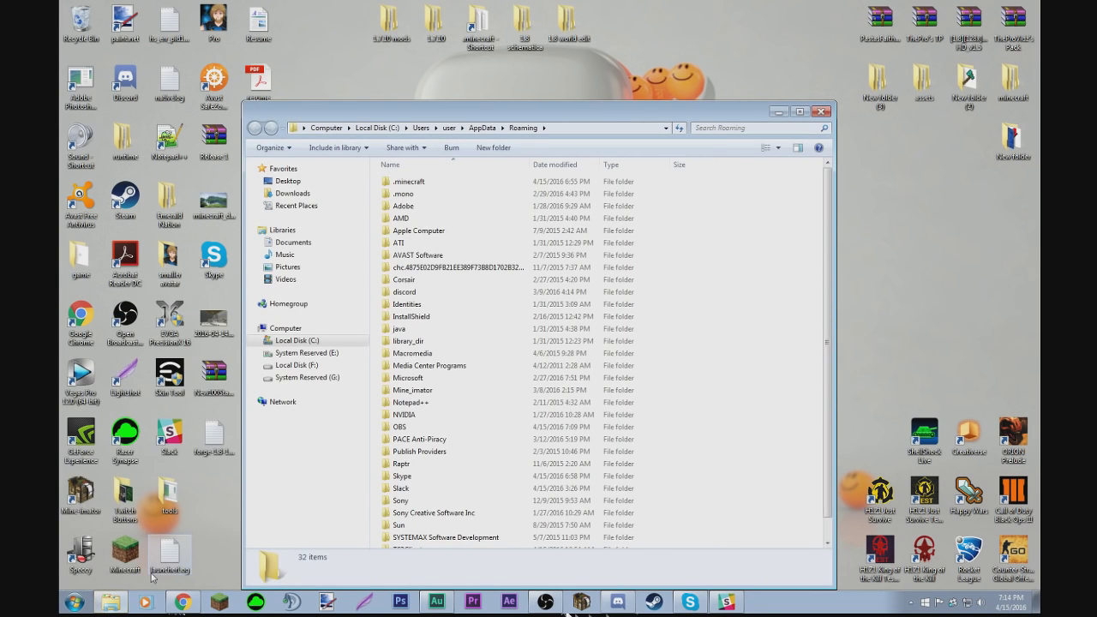
double_click(445, 184)
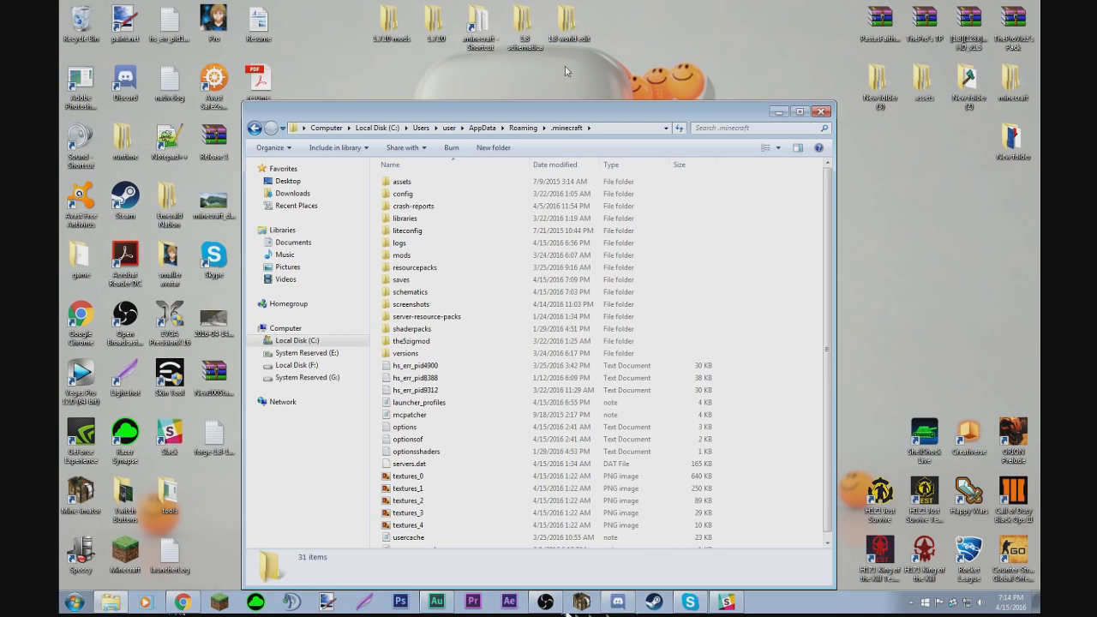
Step: Look through the mods folders inside the 1.7.10 and 1.7.10 mods desktop folders, closing each window after viewing
double_click(436, 34)
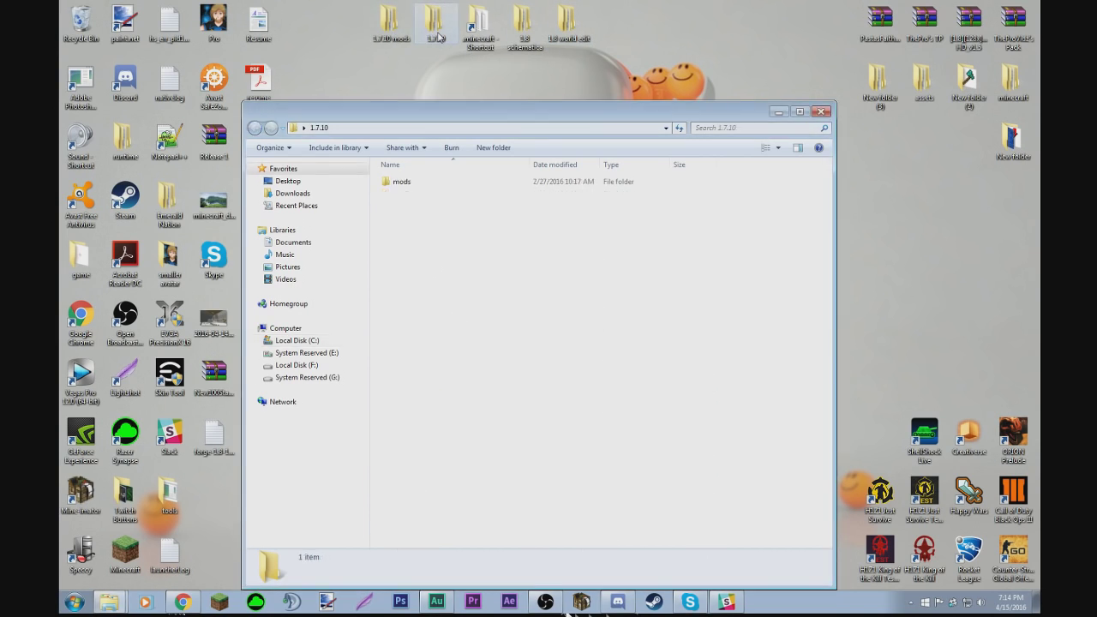
double_click(443, 182)
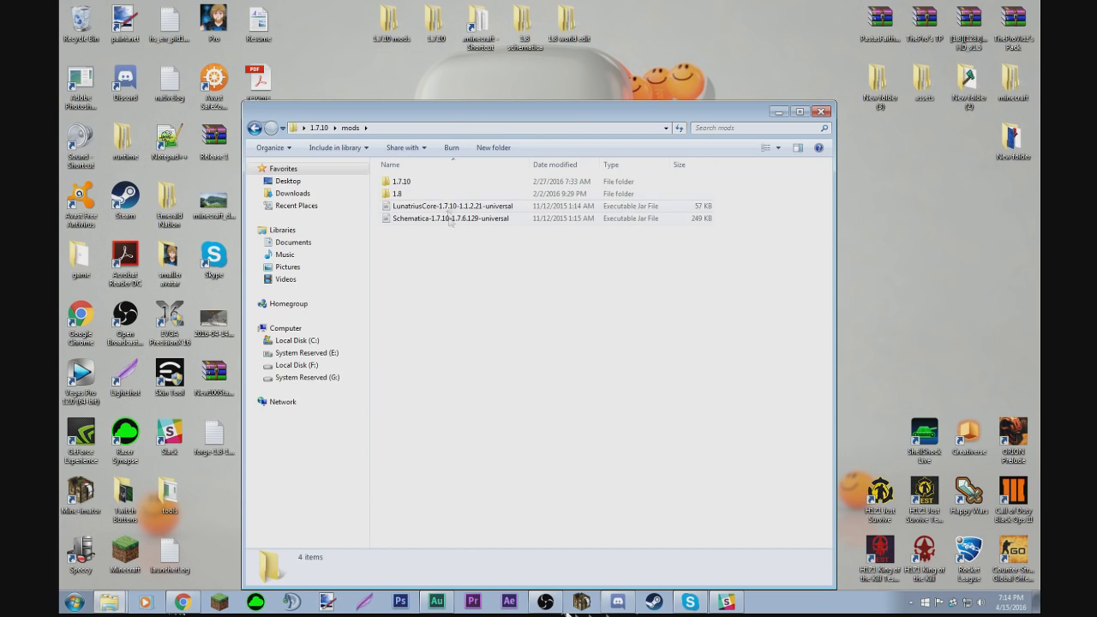
click(254, 128)
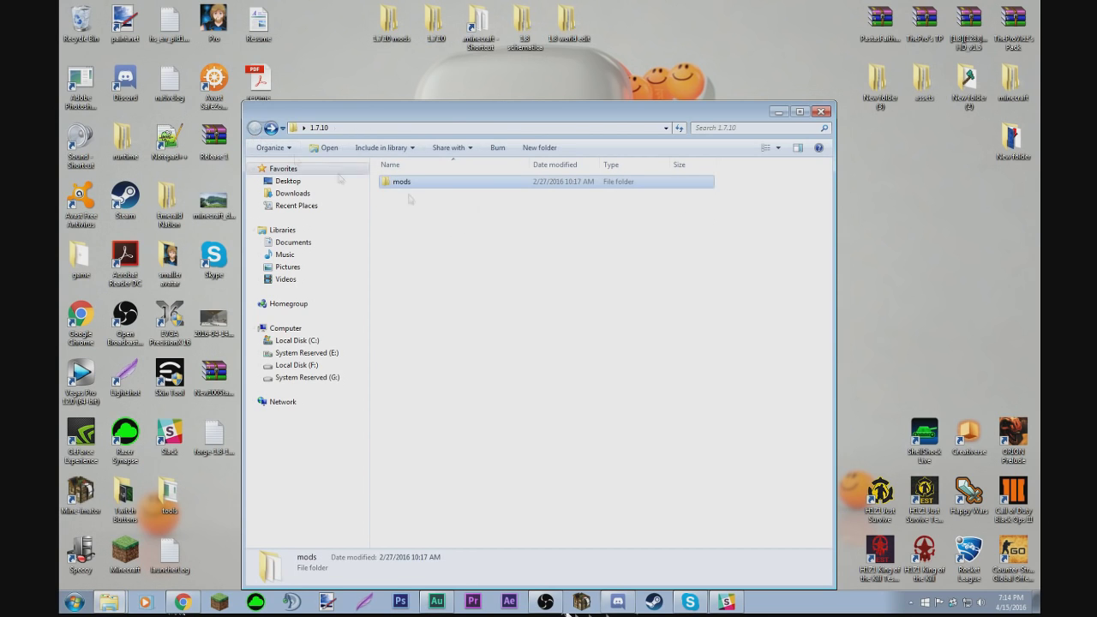
click(822, 111)
double_click(390, 22)
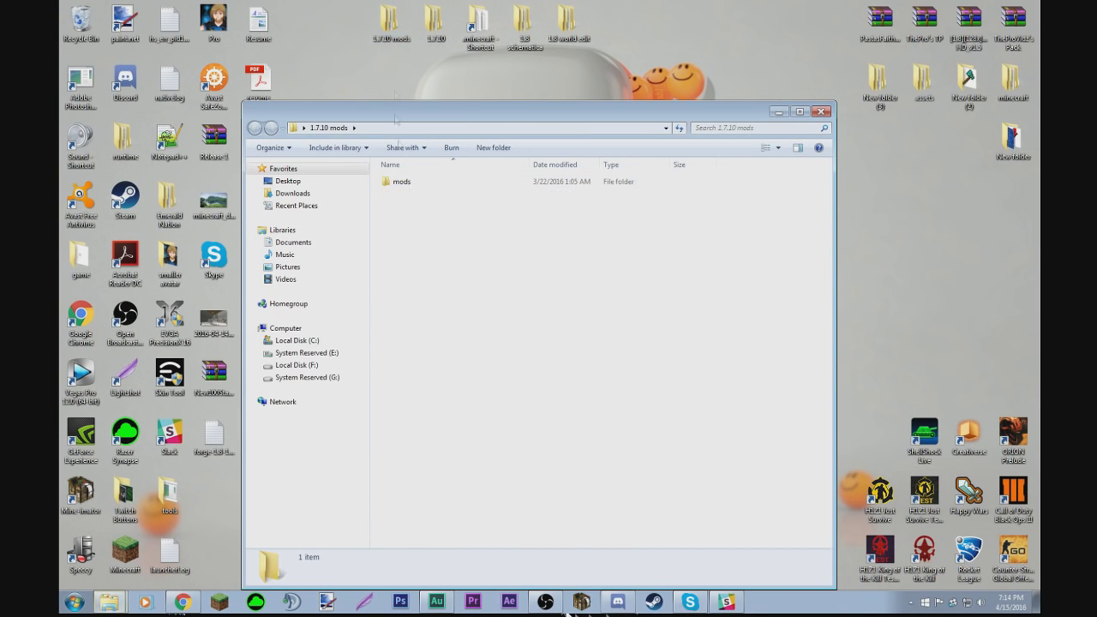
double_click(401, 182)
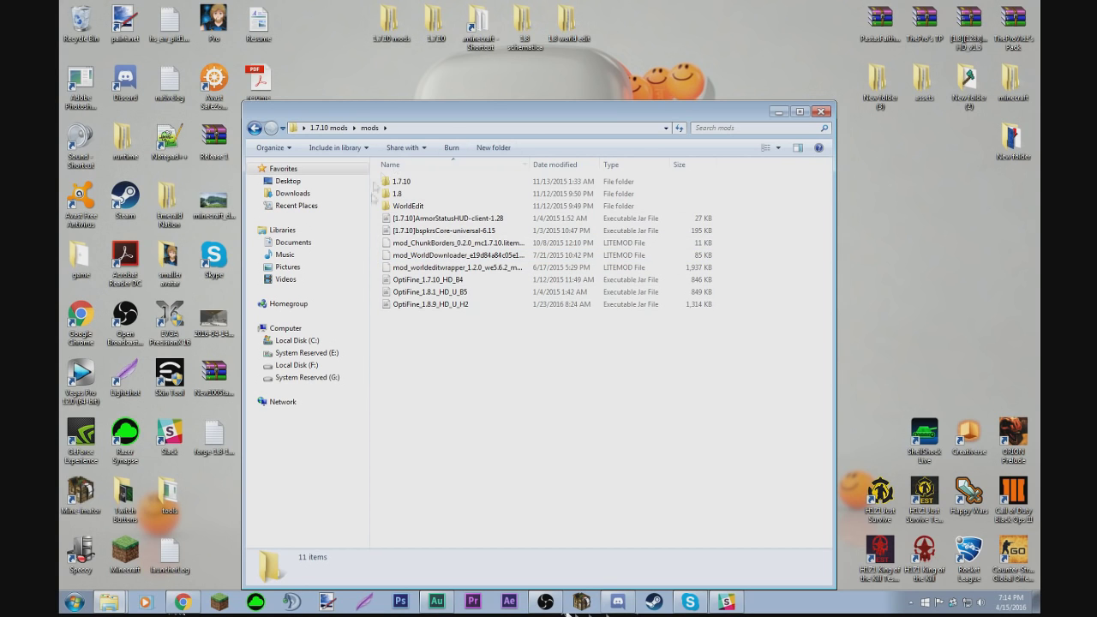
click(822, 114)
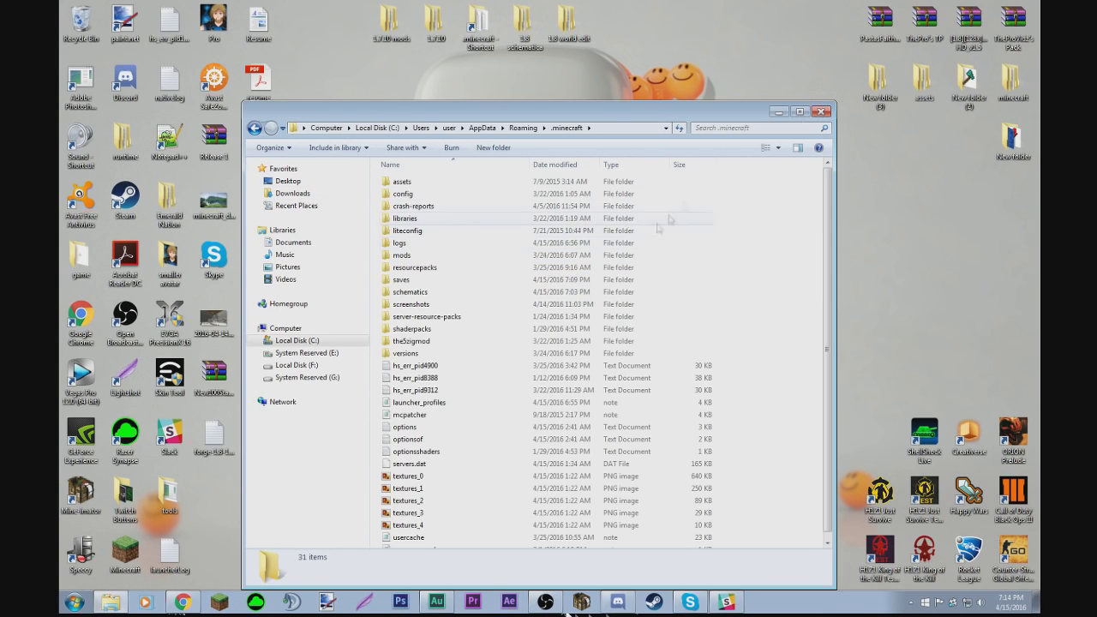
Step: Replace the existing mods folder in .minecraft with the new mods folder from the desktop, and close the window
click(446, 262)
drag(469, 262, 525, 37)
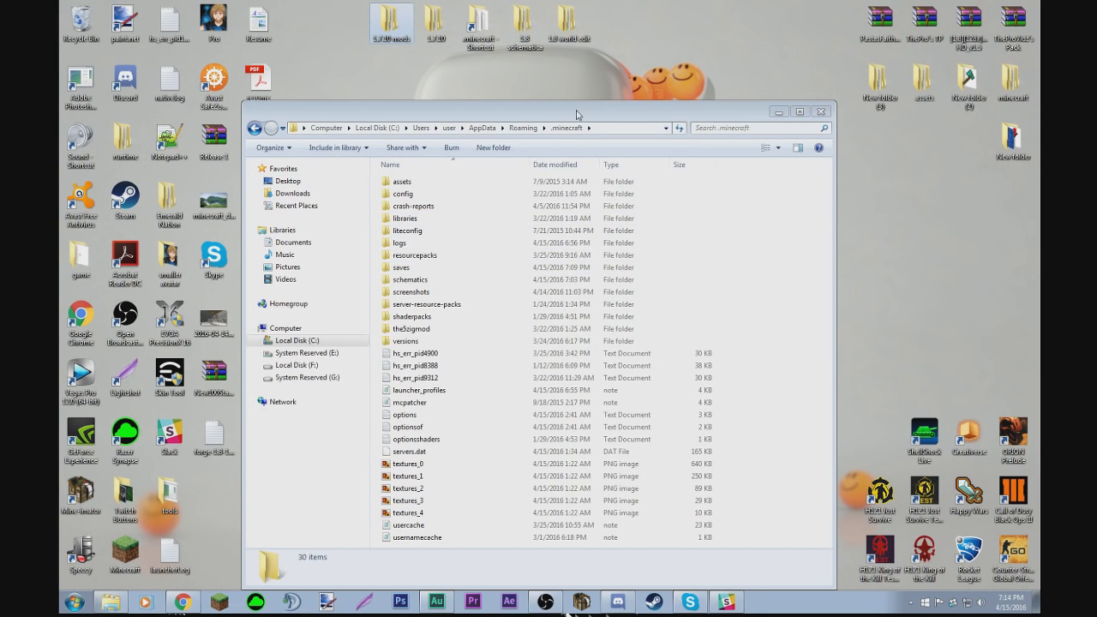
drag(575, 111, 425, 91)
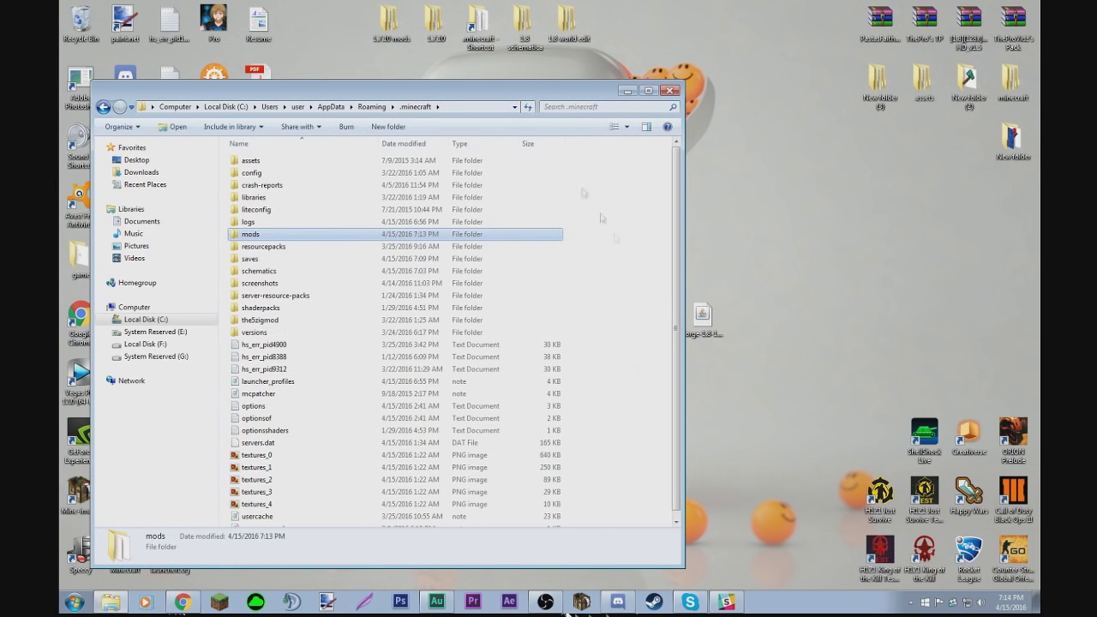
drag(500, 95, 643, 103)
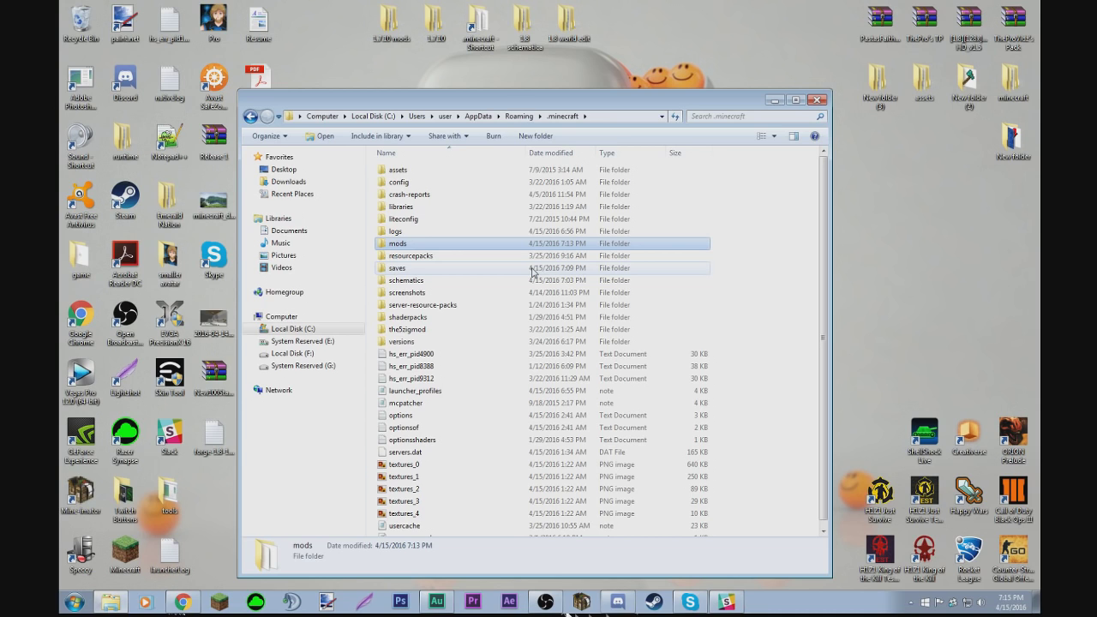
click(817, 102)
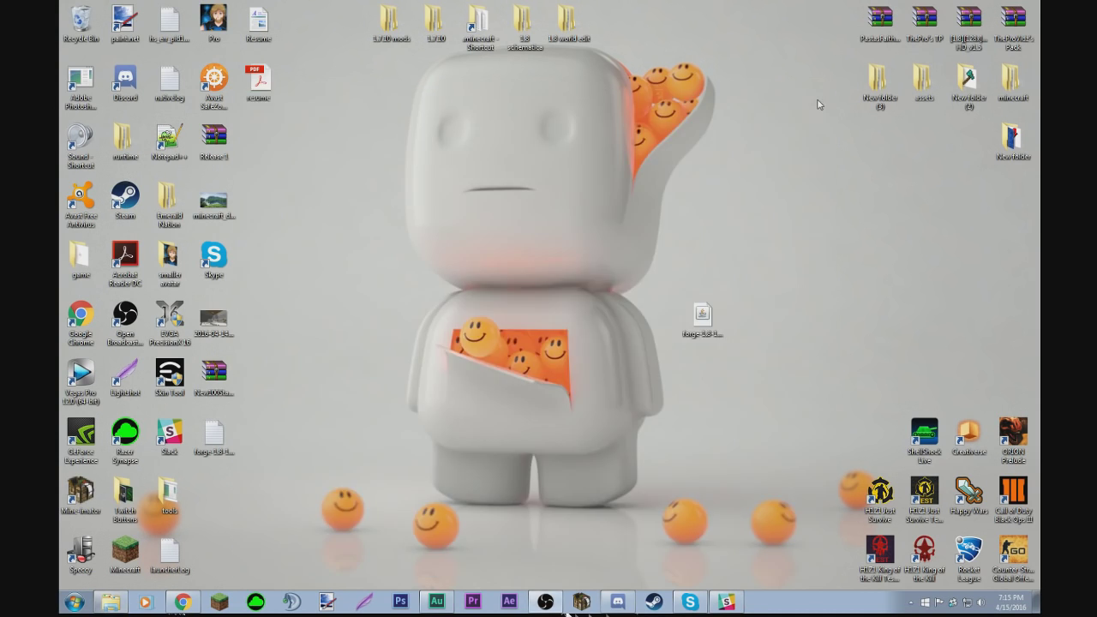
Step: Start the Minecraft Launcher, delete the old 1.8schem profile, and return to the update notes
click(221, 604)
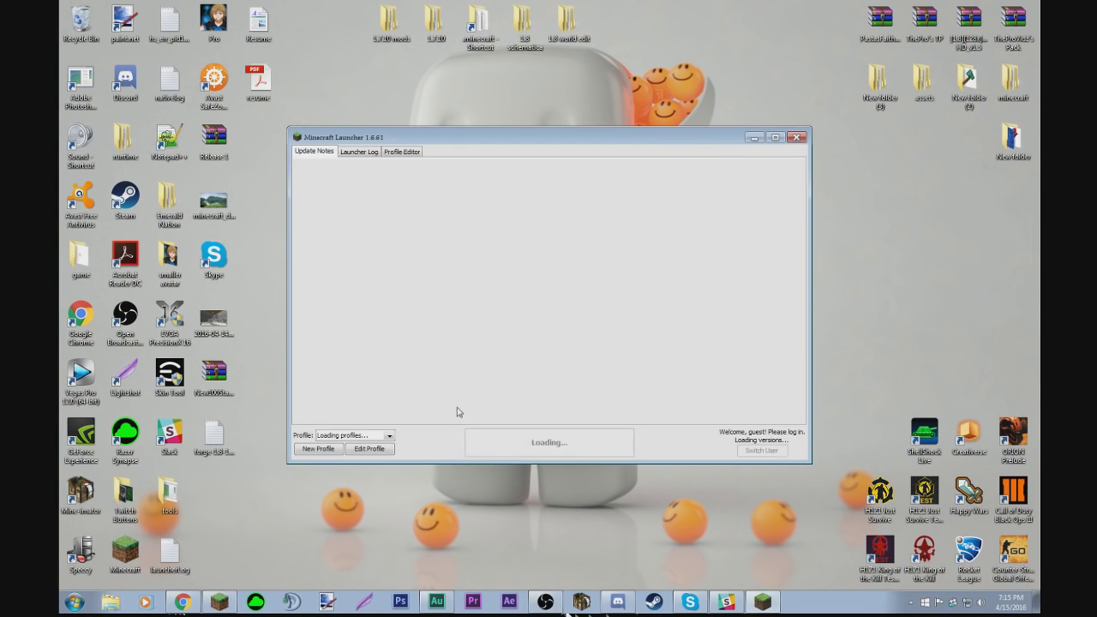
click(391, 436)
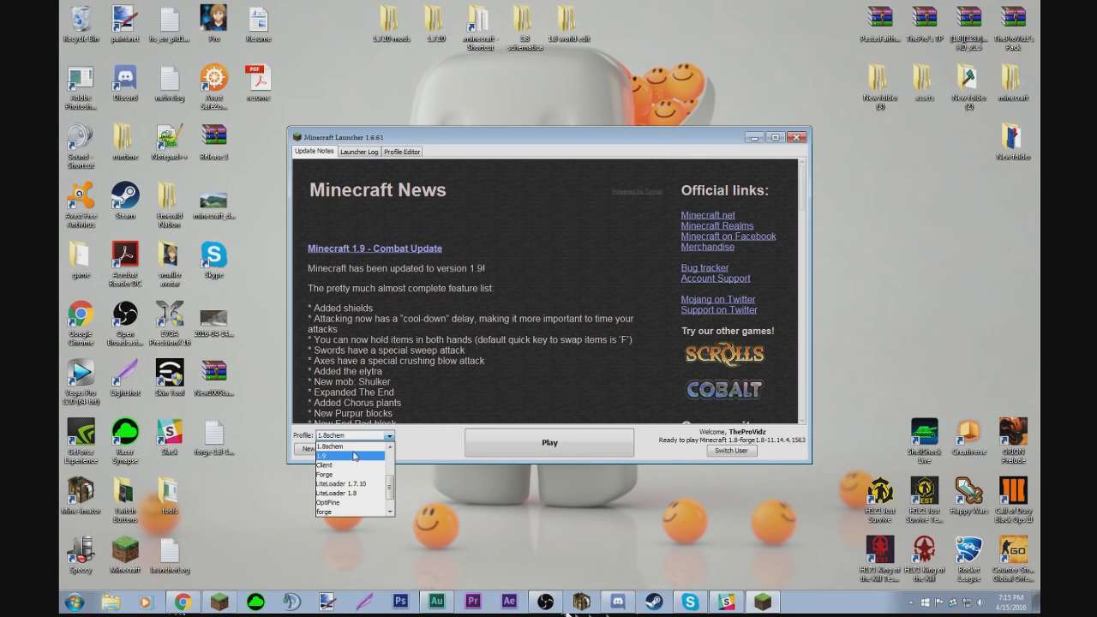
click(403, 153)
click(402, 152)
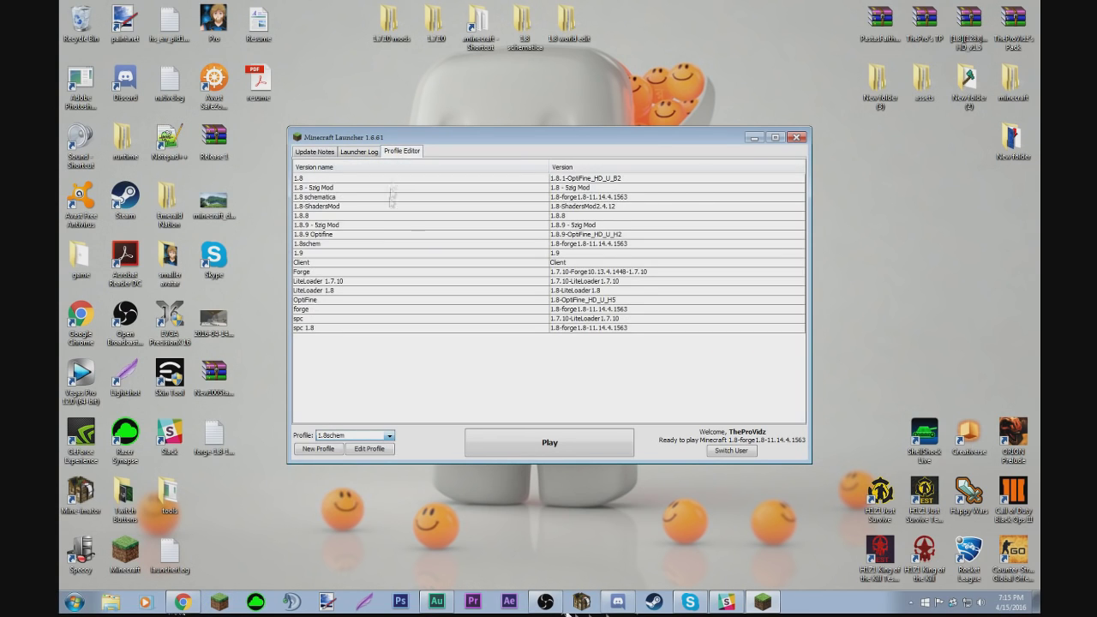
click(328, 247)
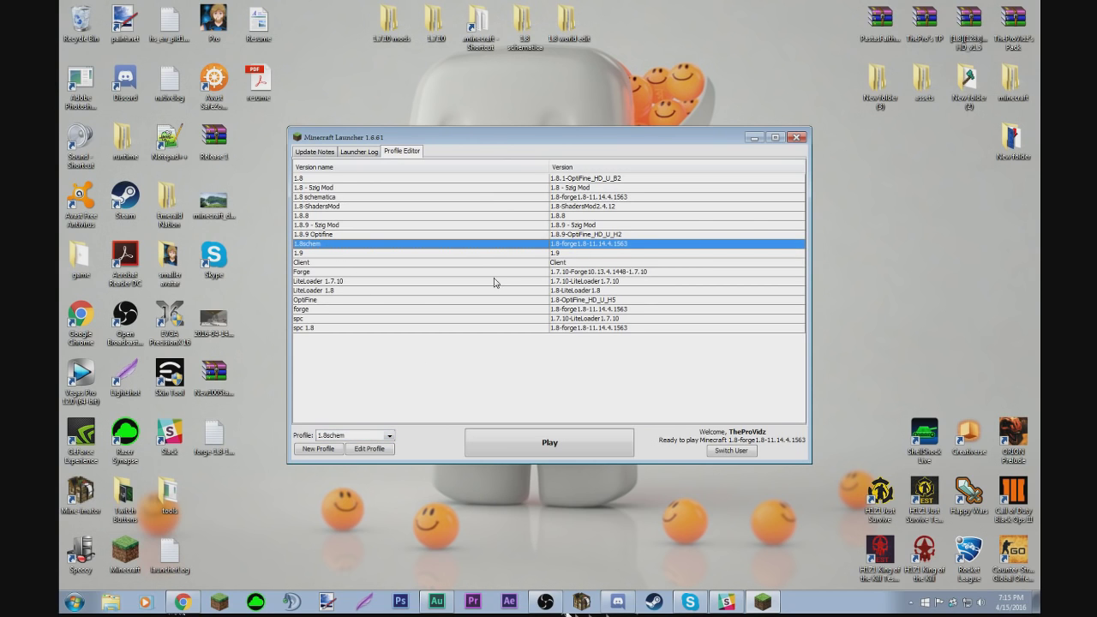
right_click(324, 246)
click(358, 280)
click(517, 317)
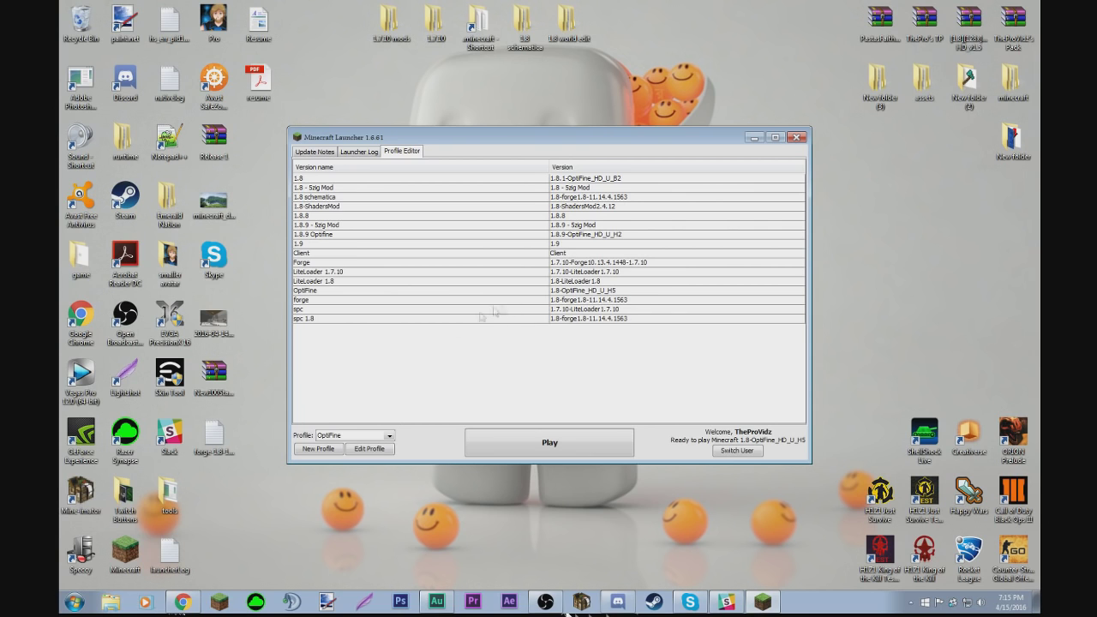
click(320, 155)
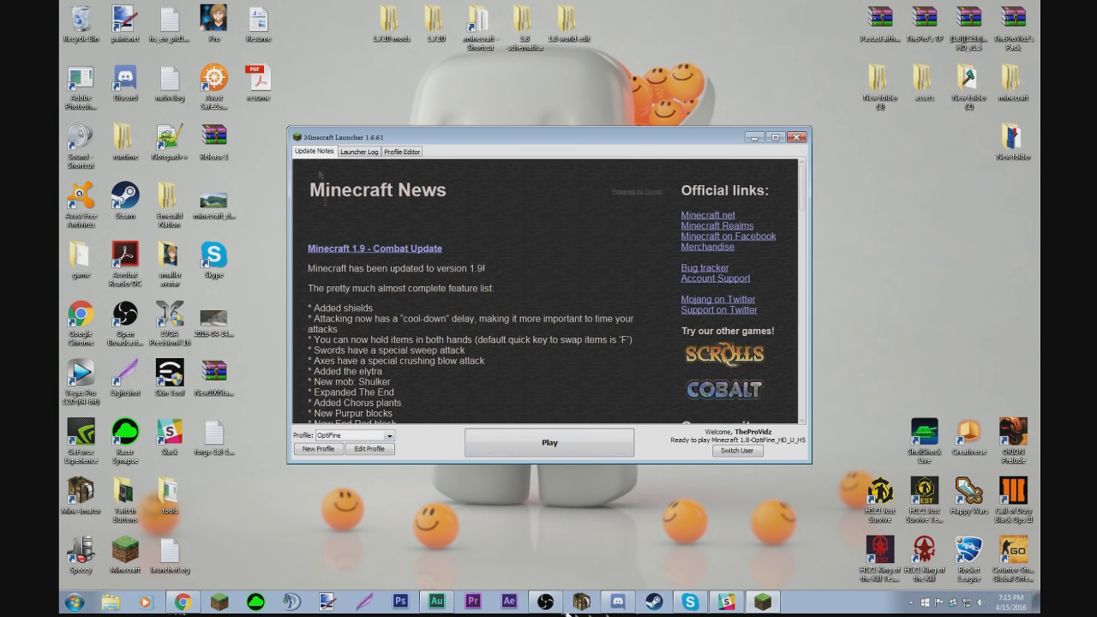
Step: Create a new profile named 1.8 Schem that uses version release 1.8-forge1.8-11.14.4.1563, and save it
click(328, 451)
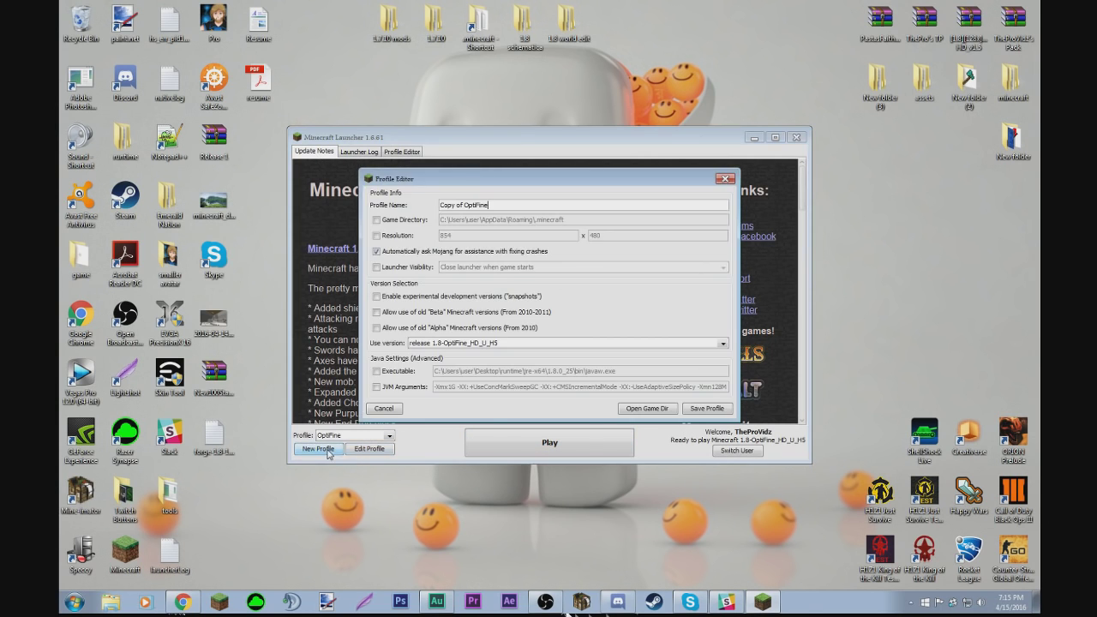
drag(490, 205, 375, 204)
text(1.8 Schem)
click(724, 345)
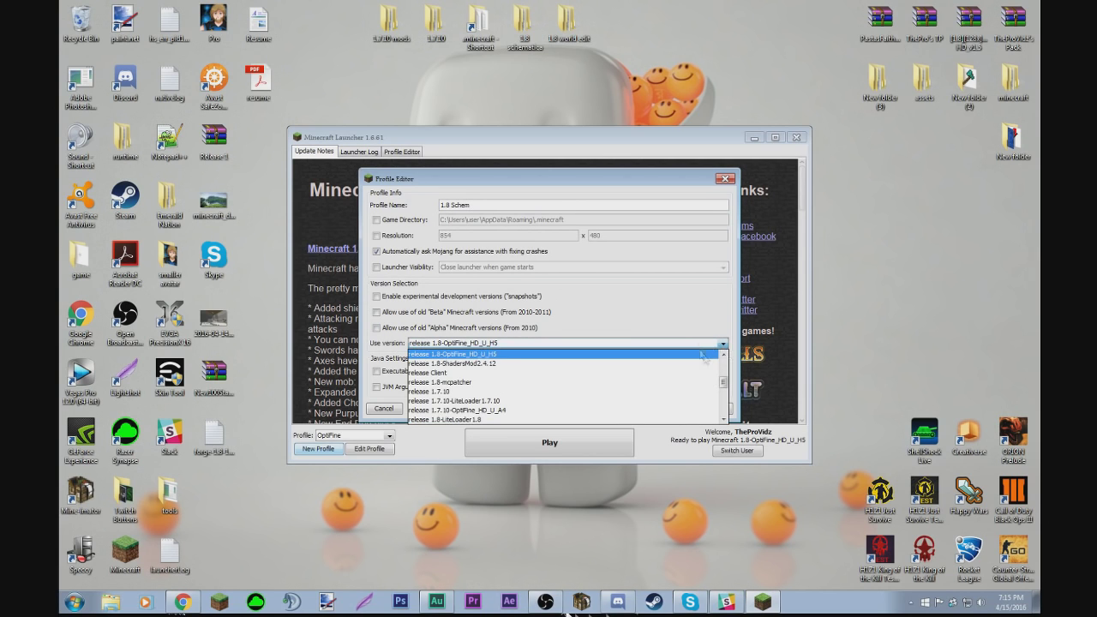
drag(726, 385, 726, 420)
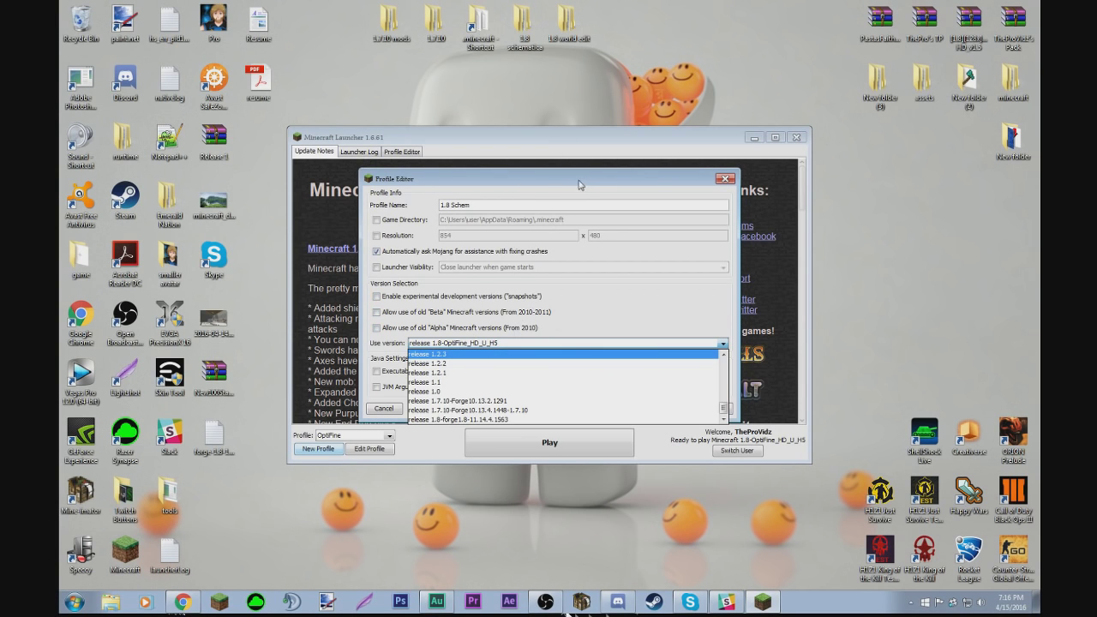
mouse_move(579, 185)
mouse_down()
mouse_move(563, 218)
mouse_move(596, 189)
mouse_move(587, 176)
mouse_up()
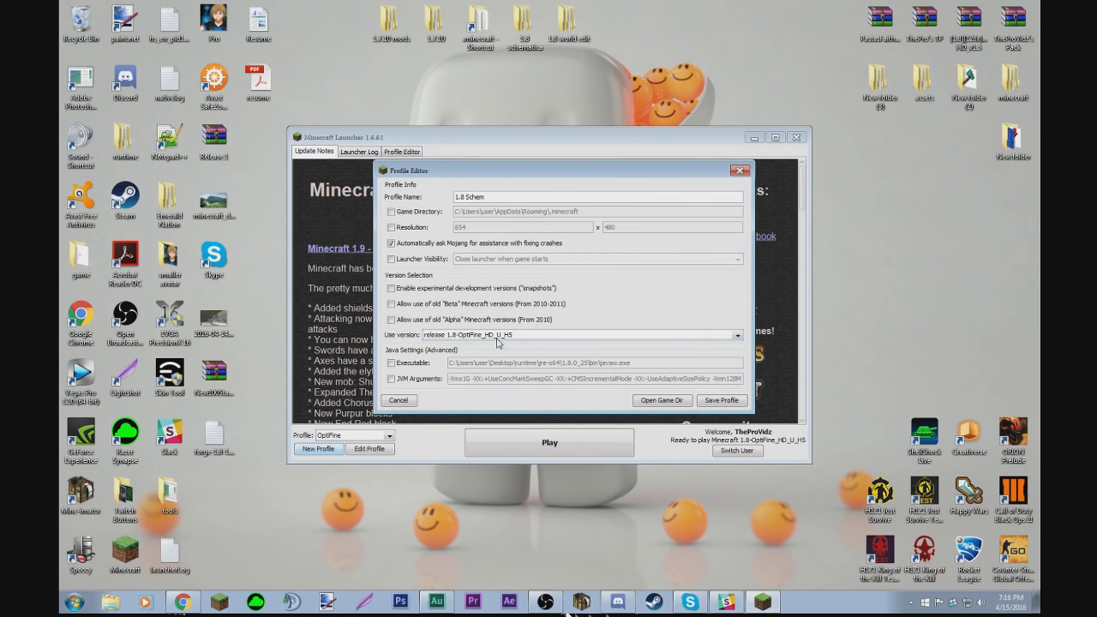
click(737, 335)
scroll(558, 387, down, 10)
click(485, 412)
click(720, 401)
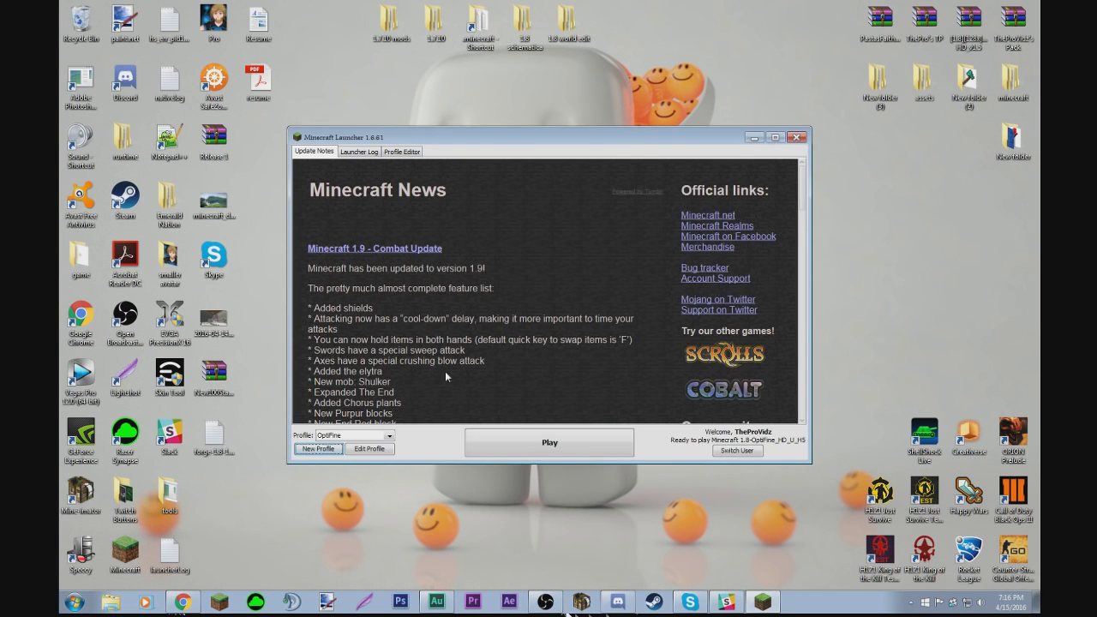
Step: Select the 1.8 Schem profile, launch the game with it, and maximize the game window
click(390, 437)
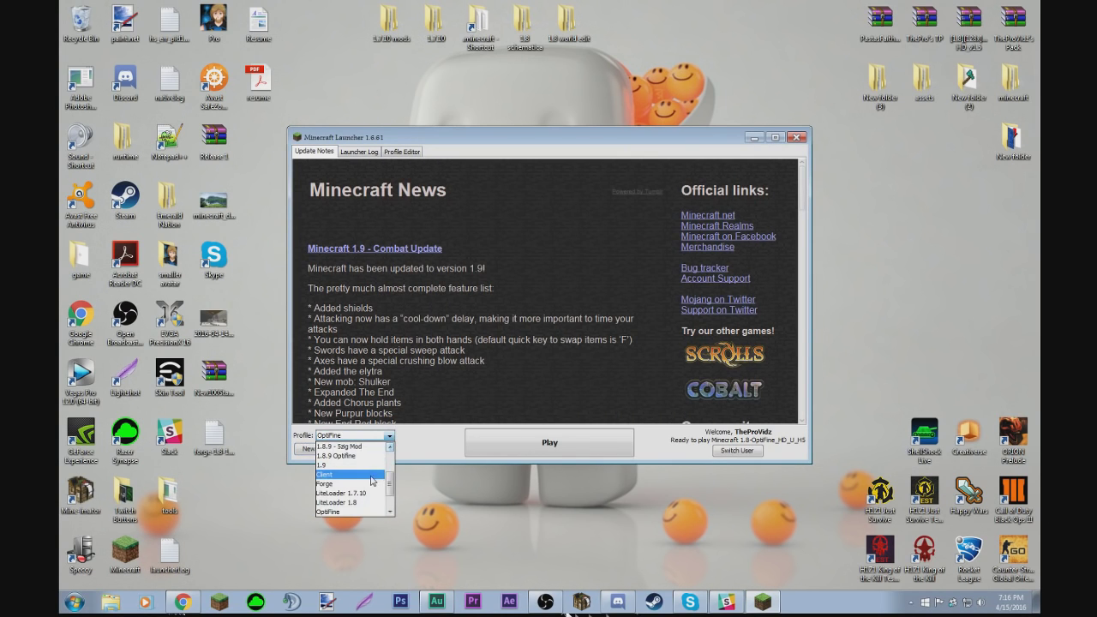
scroll(371, 482, up, 1)
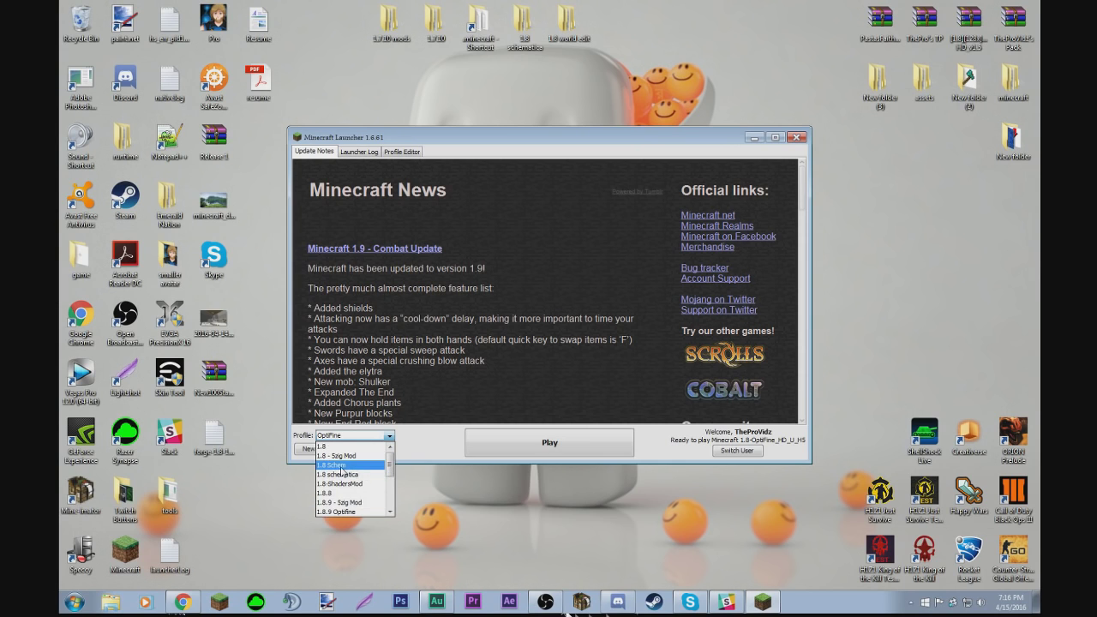
click(341, 467)
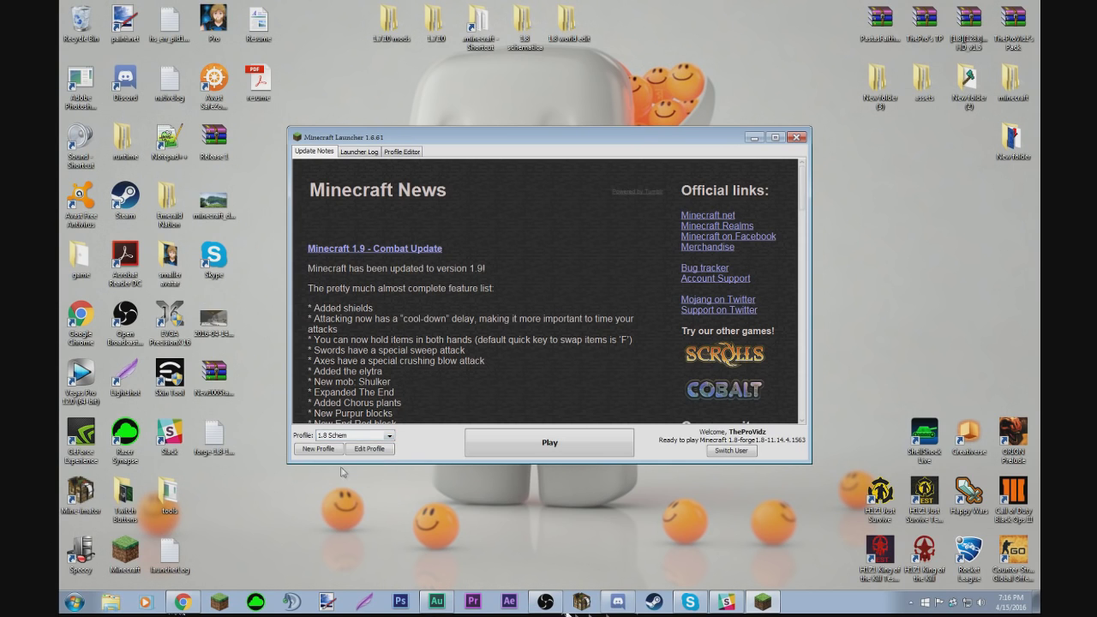
click(563, 448)
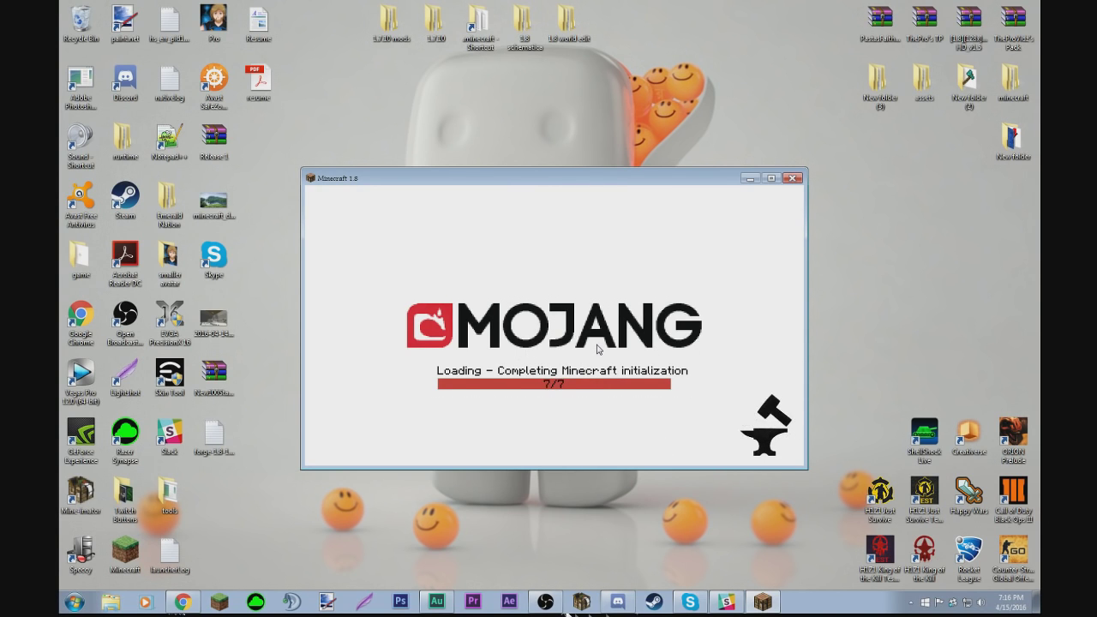
click(771, 178)
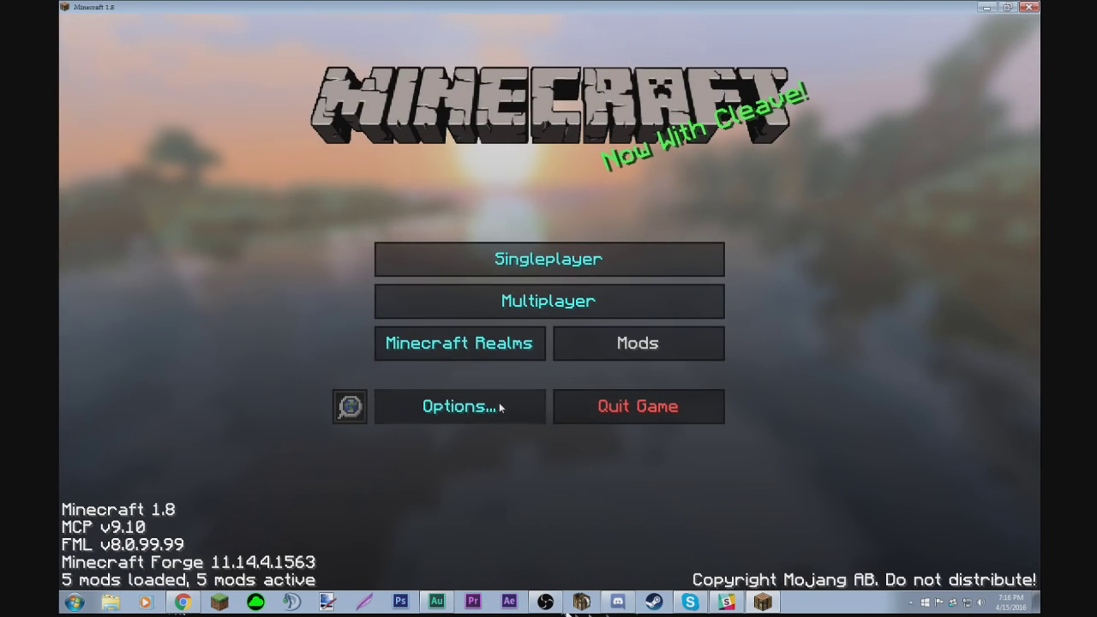
Step: Check the list of loaded mods for LunatriusCore and Schematica, and open the singleplayer world list
click(626, 356)
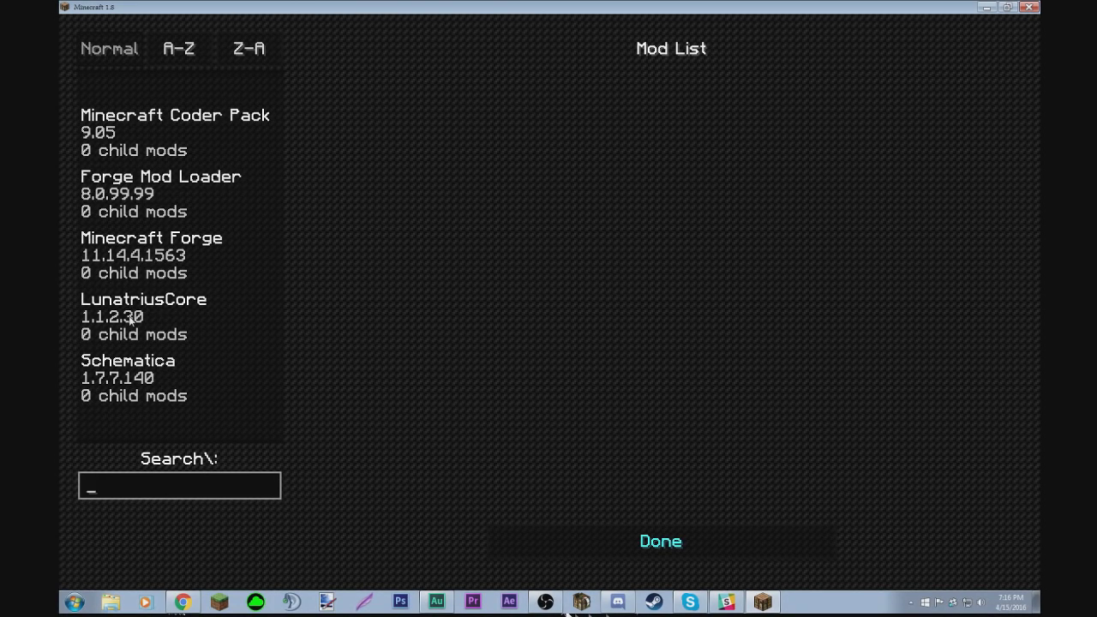
click(647, 558)
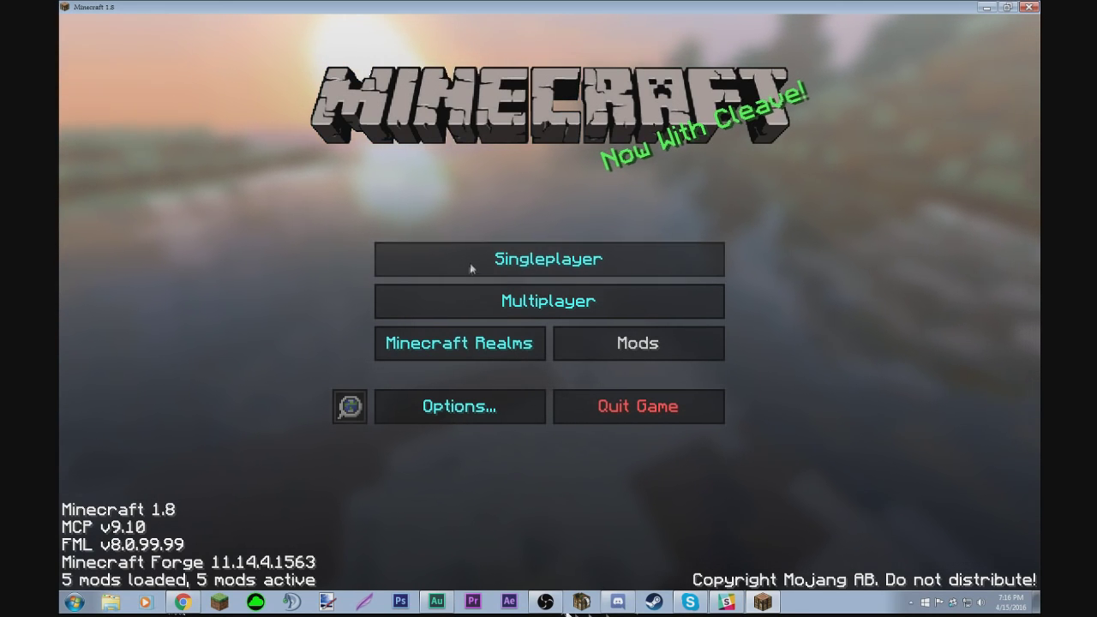
click(552, 263)
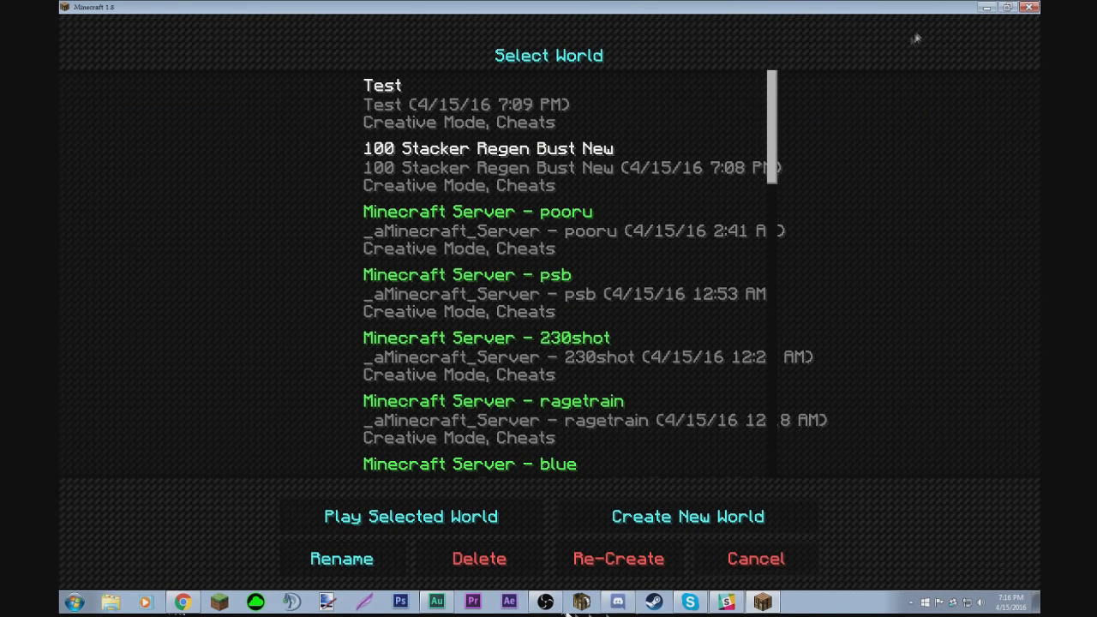
Step: Minimize the game and open the .minecraft folder from its desktop shortcut to locate the schematics folder
click(987, 7)
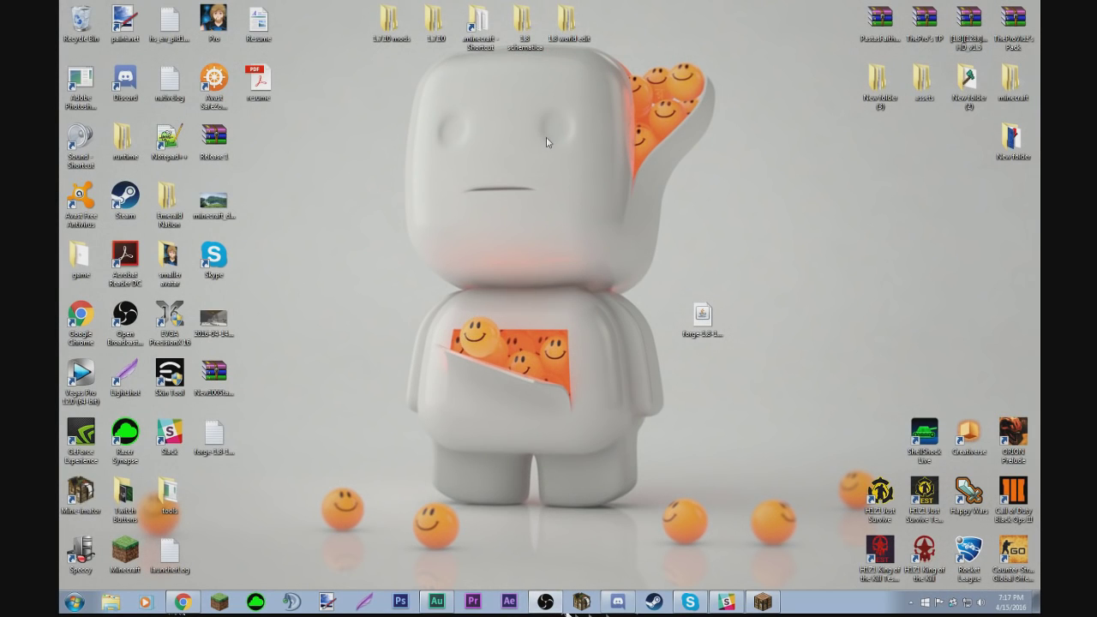
double_click(480, 26)
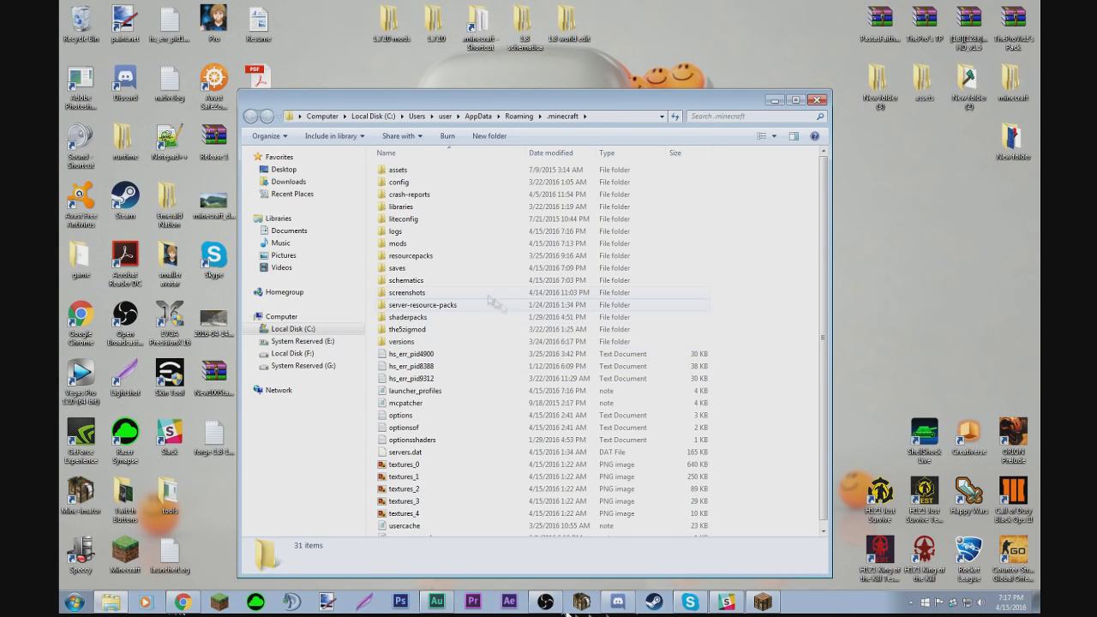
drag(426, 292, 506, 286)
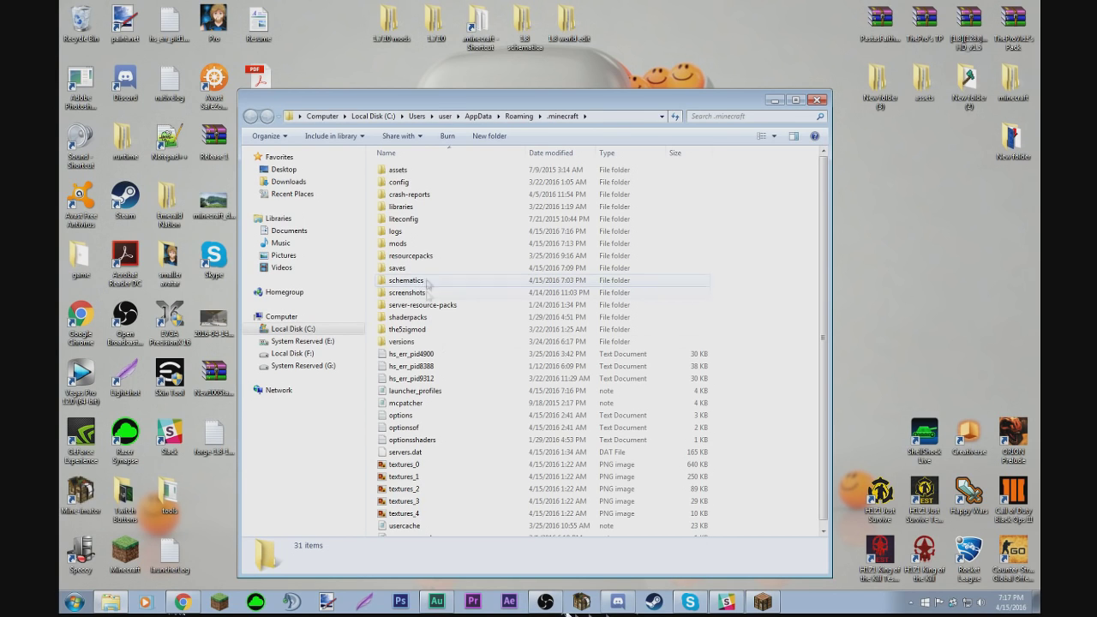
Step: Switch back to Minecraft and open the singleplayer world named Test
click(763, 607)
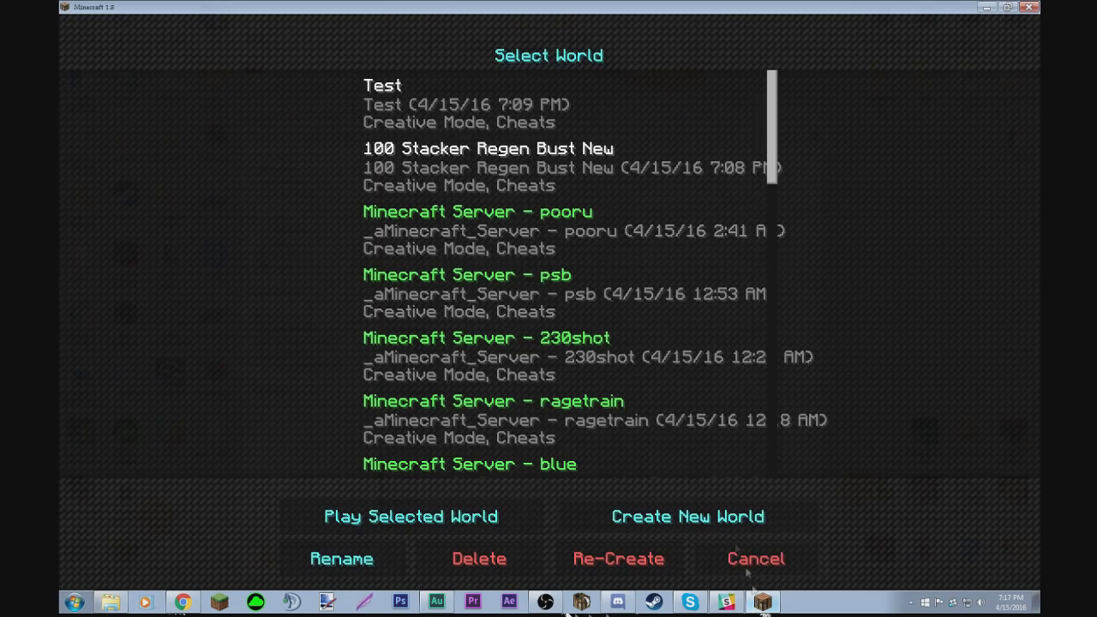
click(442, 93)
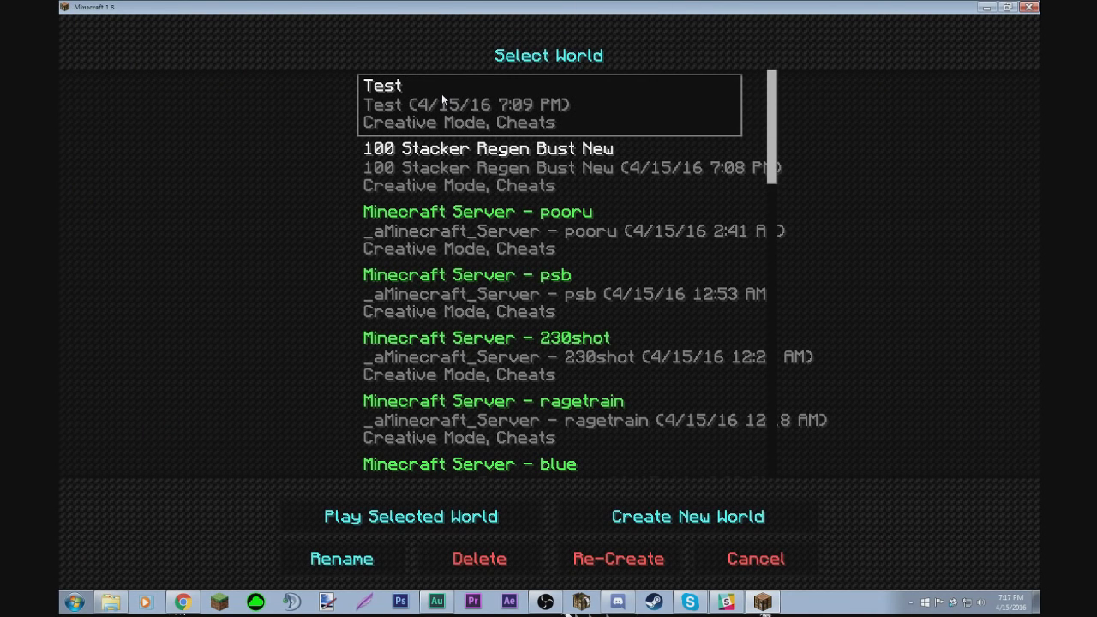
click(986, 7)
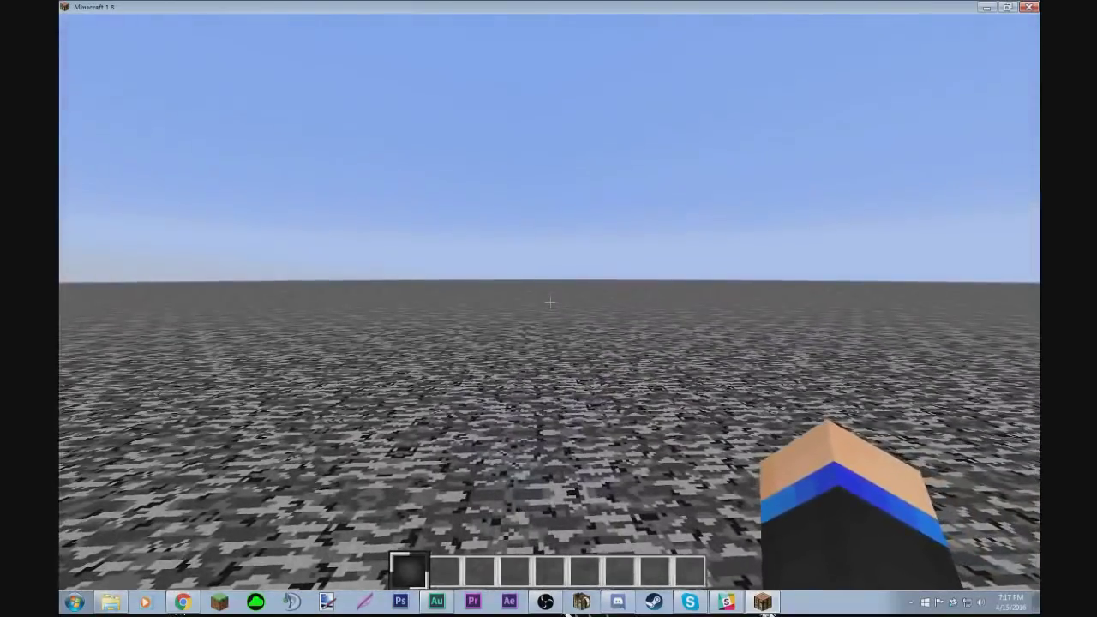
Step: Browse the available schematic files and load 40 Stacker Oneshot into the world
key(KP_Divide)
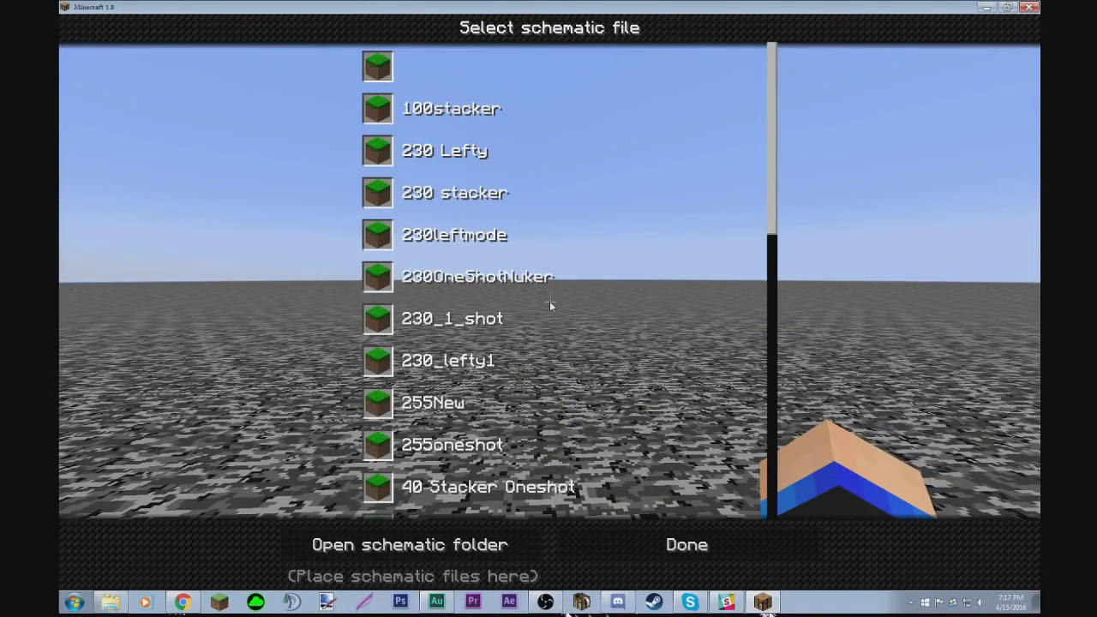
scroll(545, 185, down, 10)
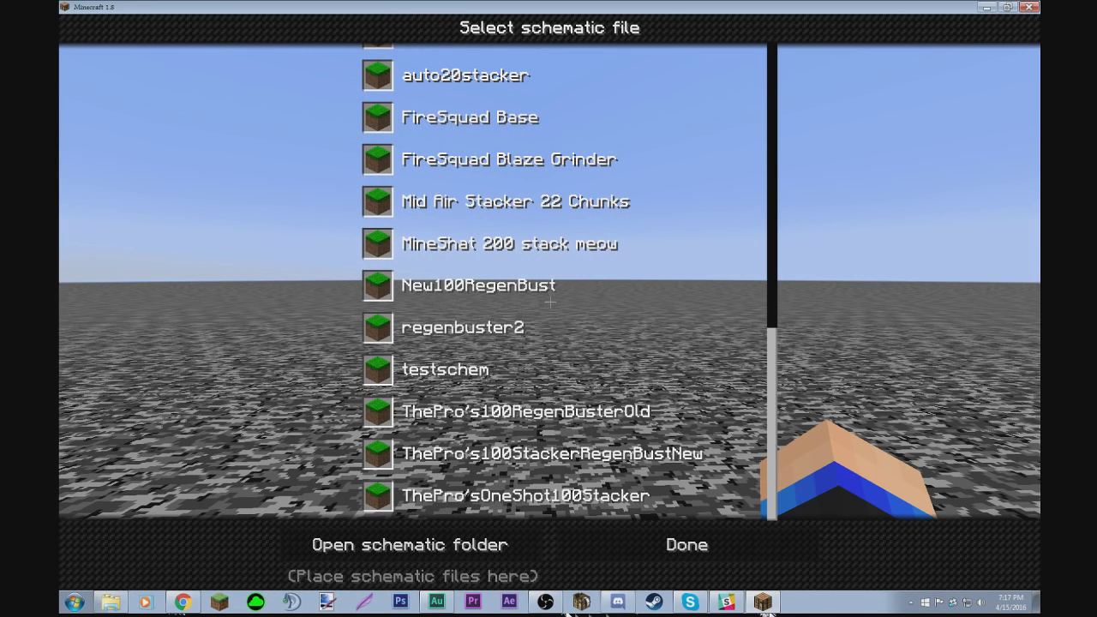
scroll(614, 394, up, 10)
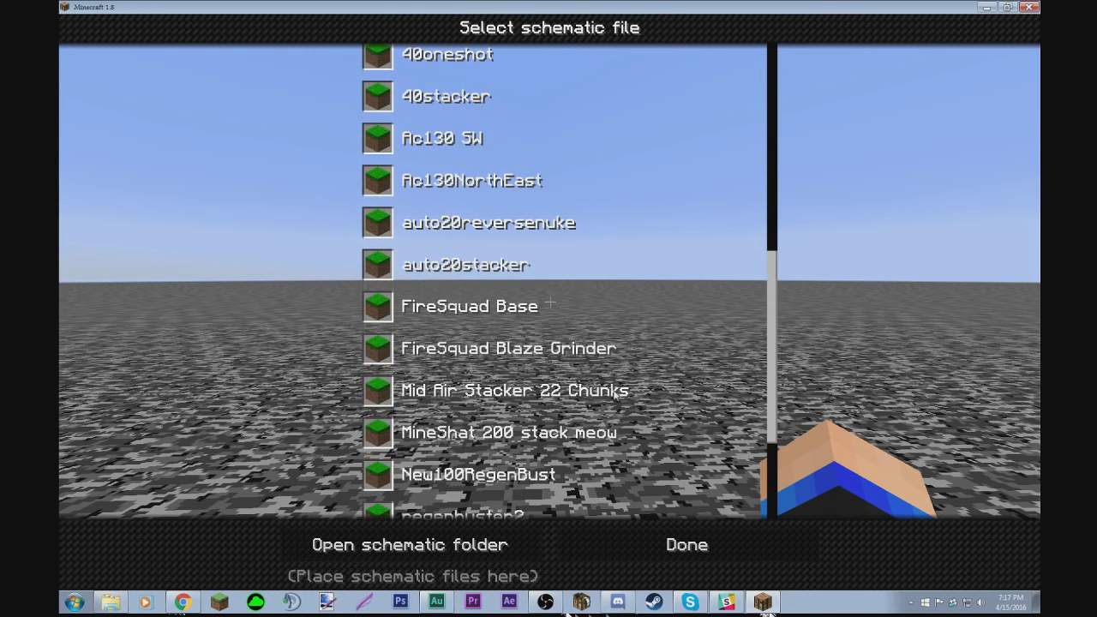
scroll(614, 396, up, 2)
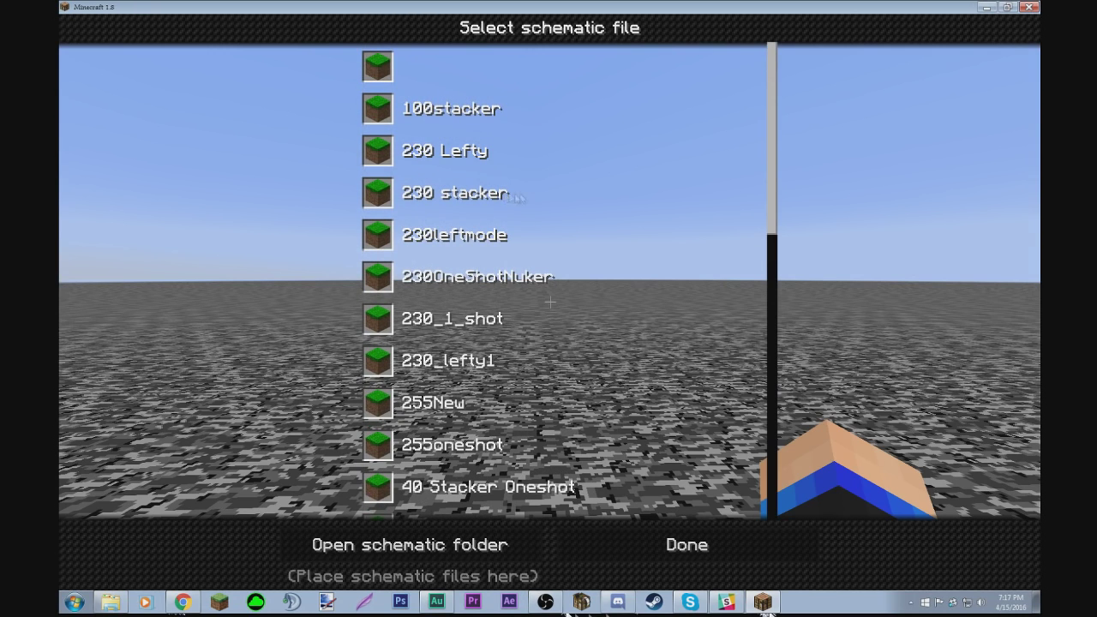
click(494, 168)
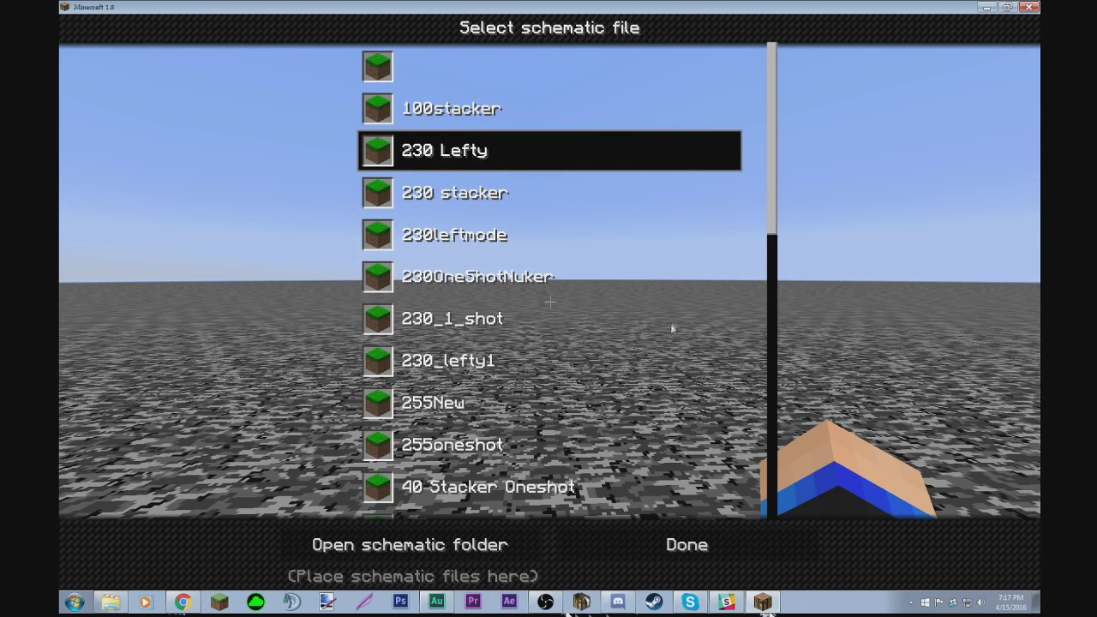
scroll(656, 339, down, 2)
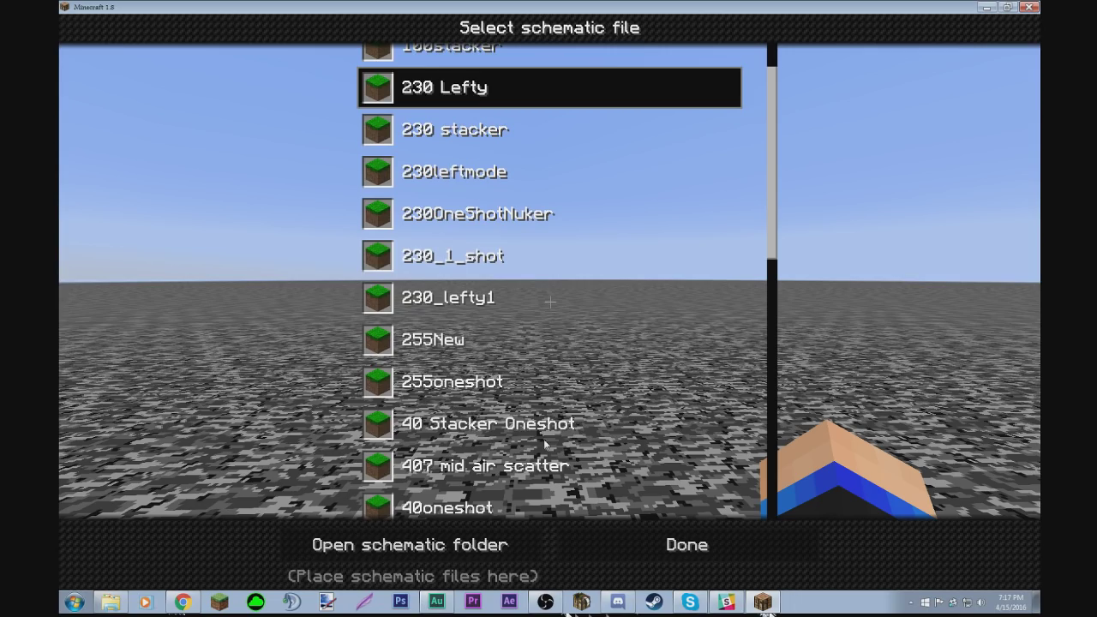
click(549, 424)
click(686, 546)
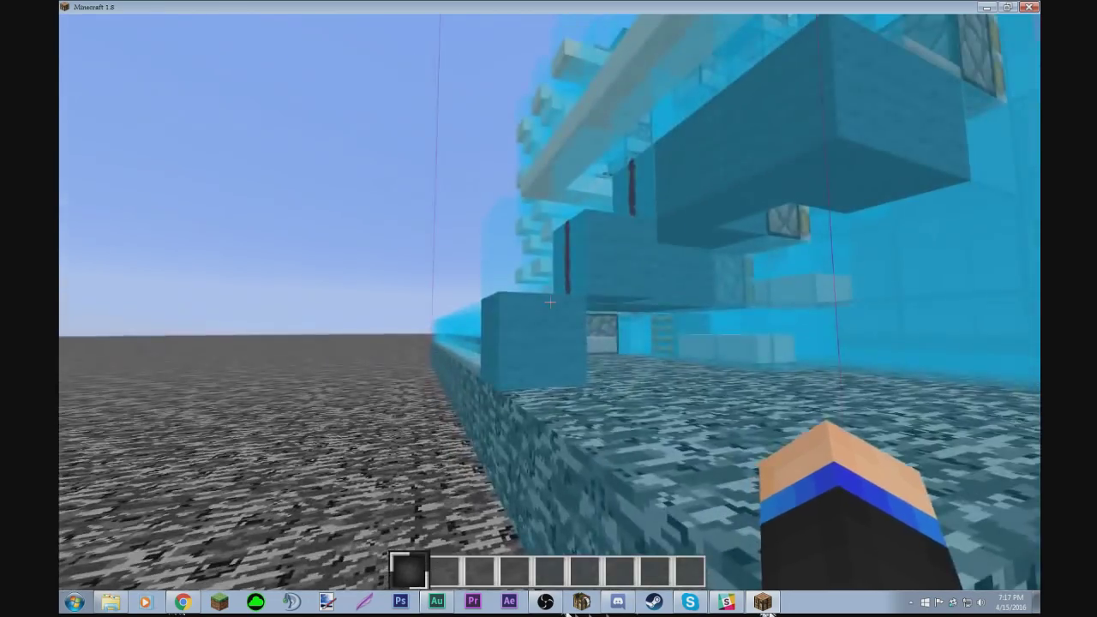
key(a)
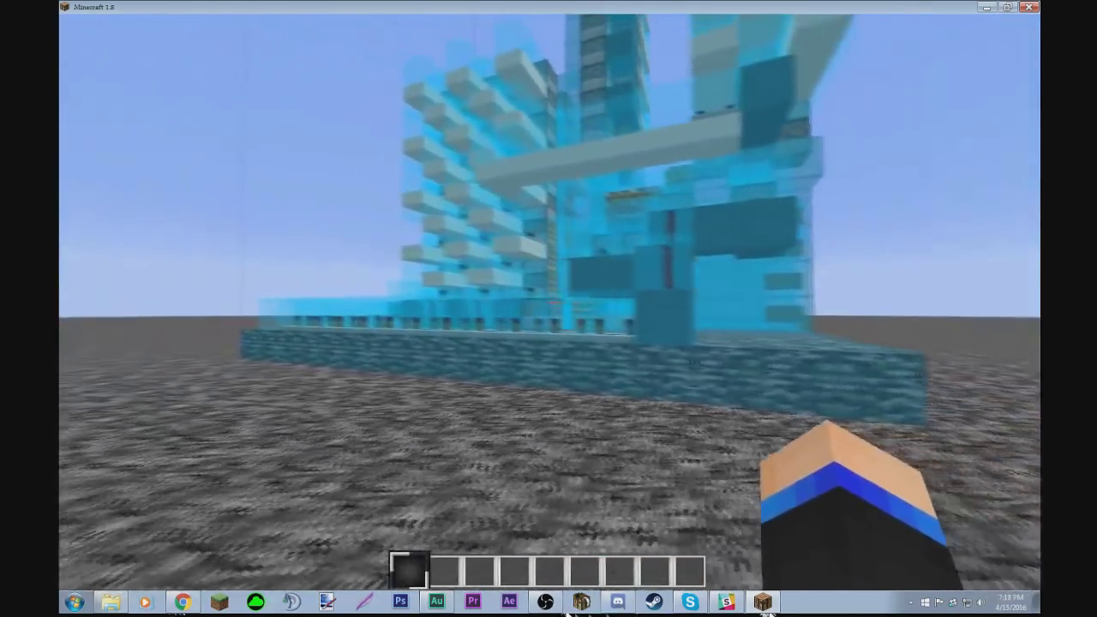
Step: Load the 40oneshot schematic in place of the current one and fly around it to inspect its redstone
key(KP_Divide)
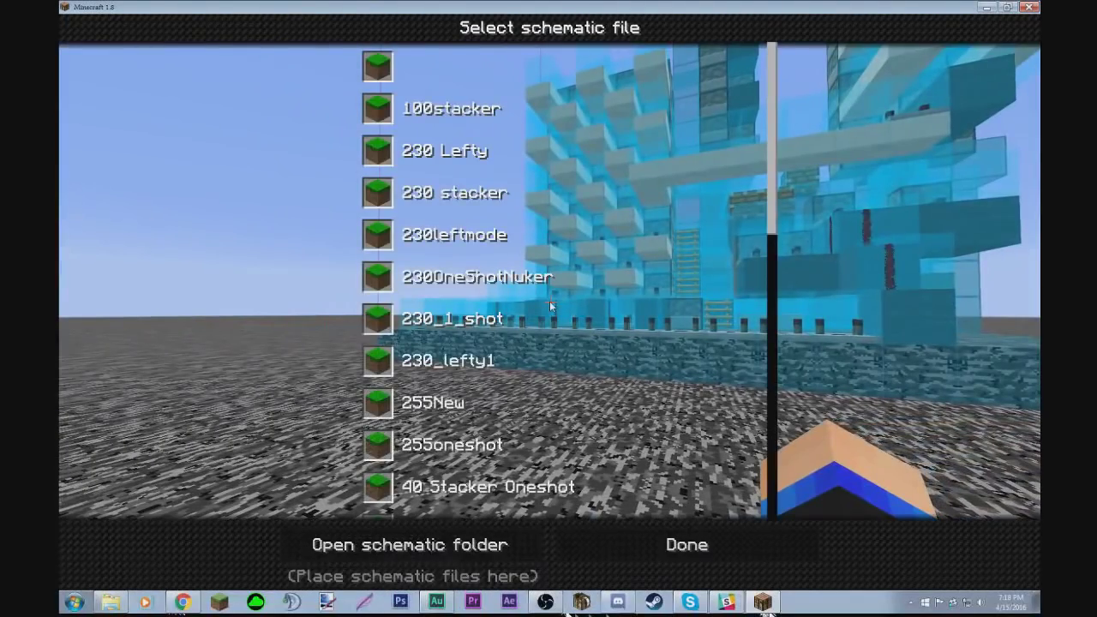
scroll(617, 291, down, 1)
scroll(617, 293, down, 4)
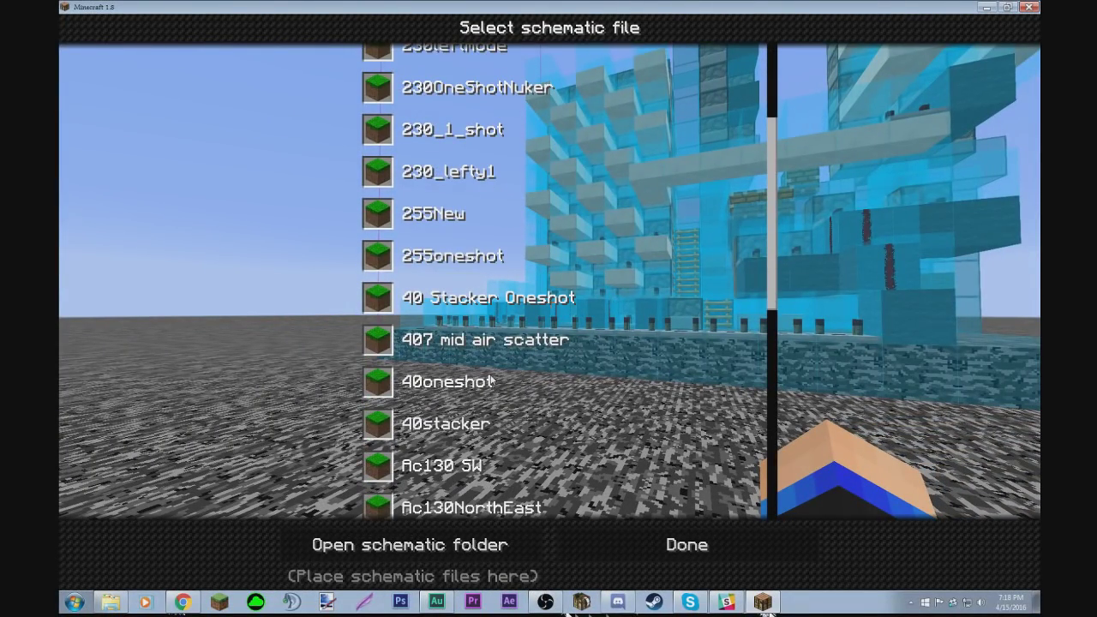
click(491, 381)
click(686, 547)
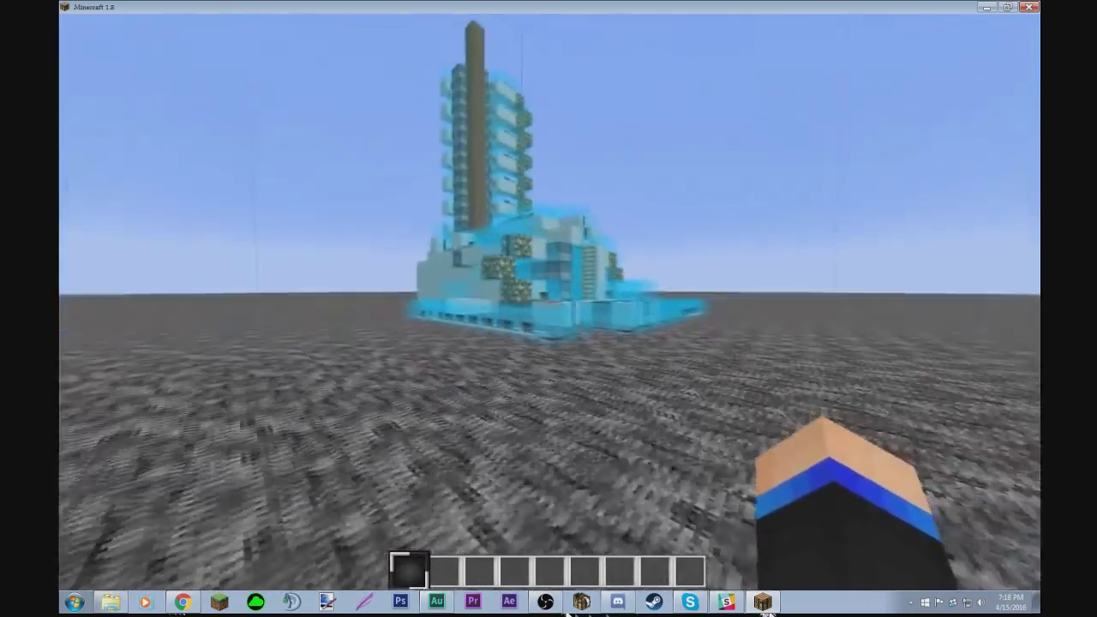
key(w)
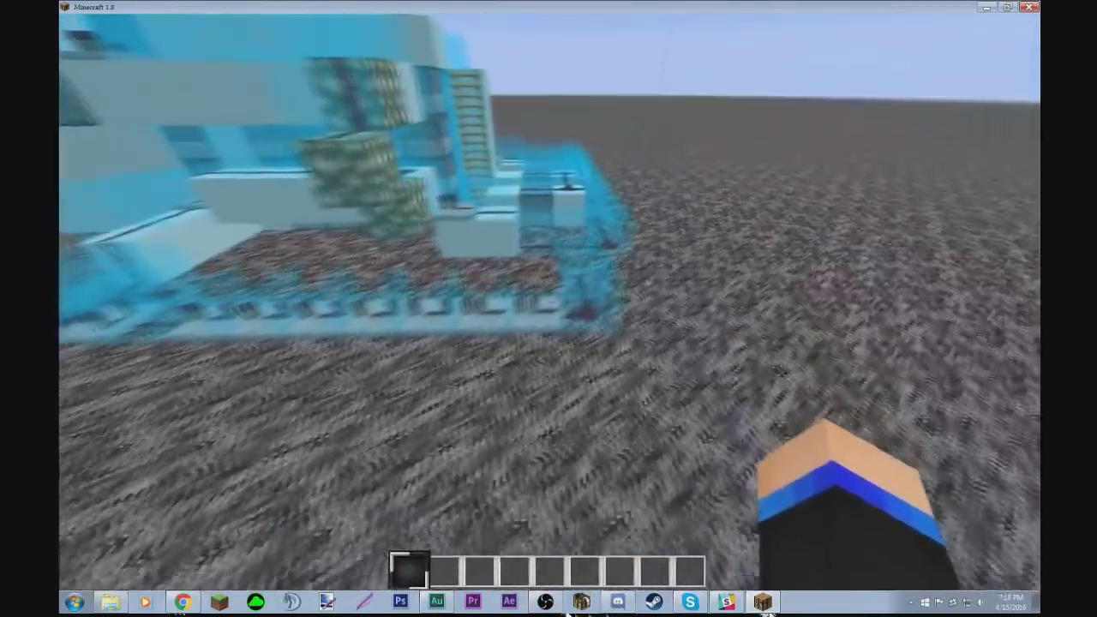
key(d)
key(w)
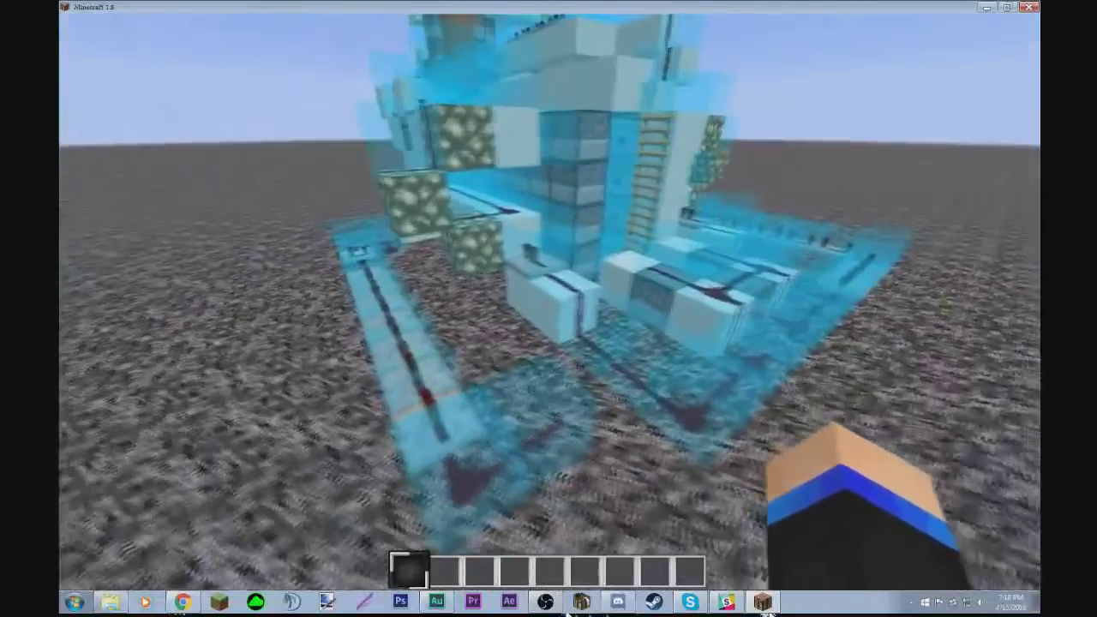
key(s)
key(d)
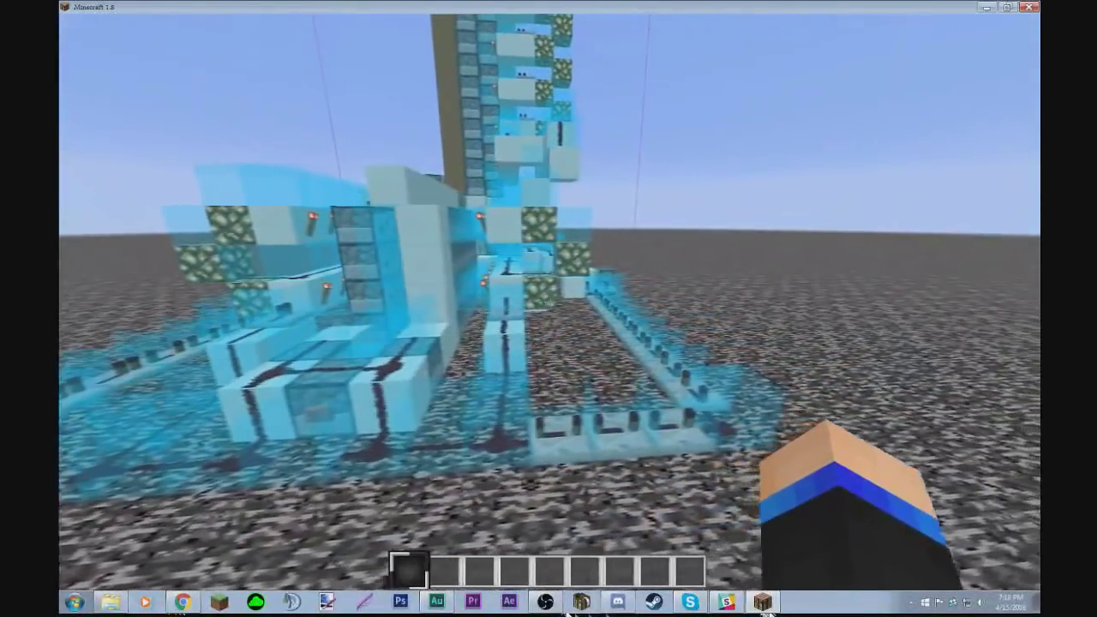
Step: Load the 230 stacker schematic and back away until its base and the ground beneath are in view
key(KP_Divide)
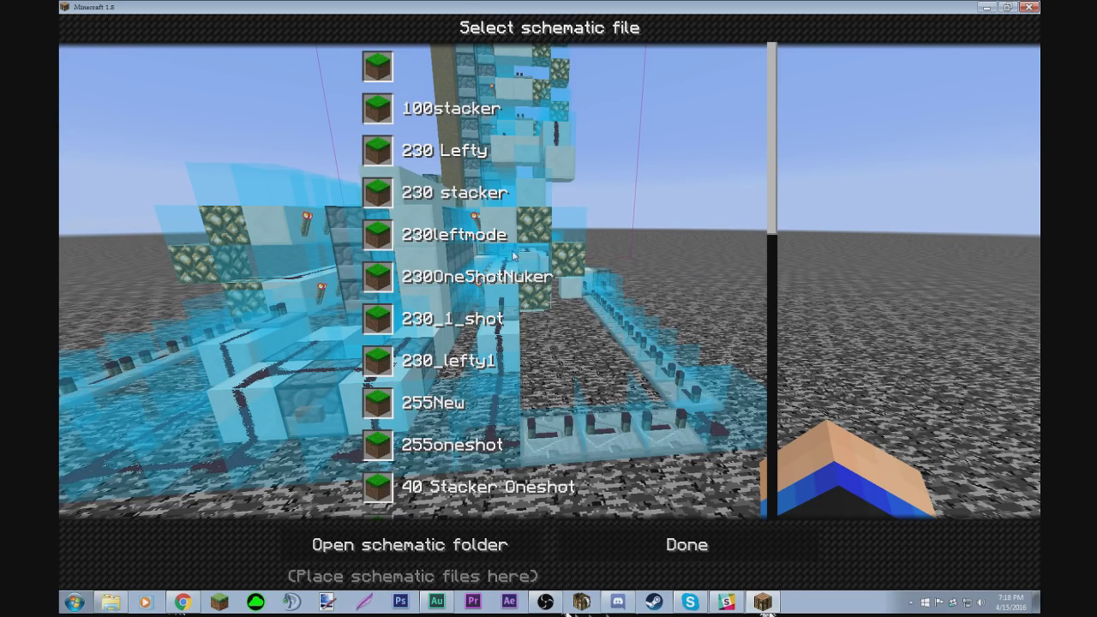
click(486, 204)
click(657, 551)
key(s)
key(space)
key(shift)
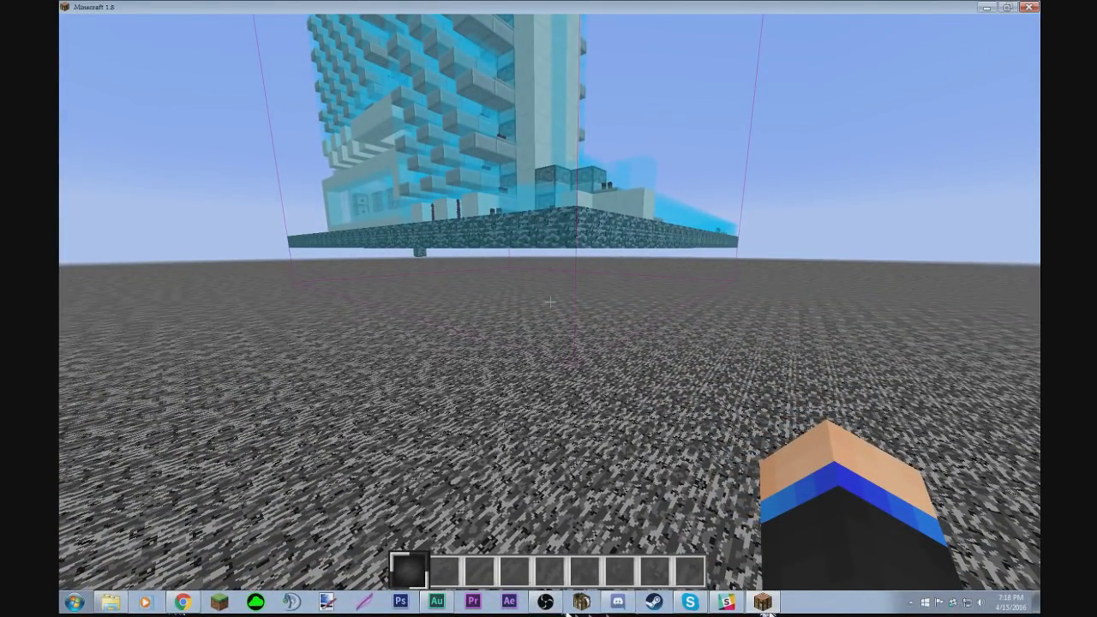
Step: Lower the loaded schematic to Y 1 and check its base against the bedrock ground
key(KP_Subtract)
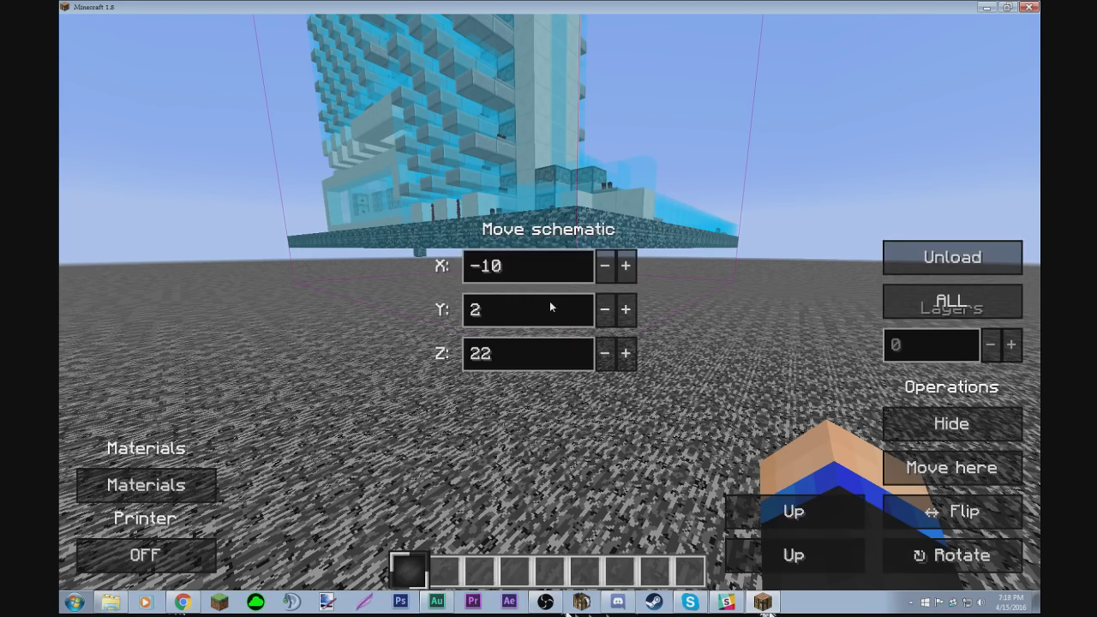
click(608, 310)
key(Escape)
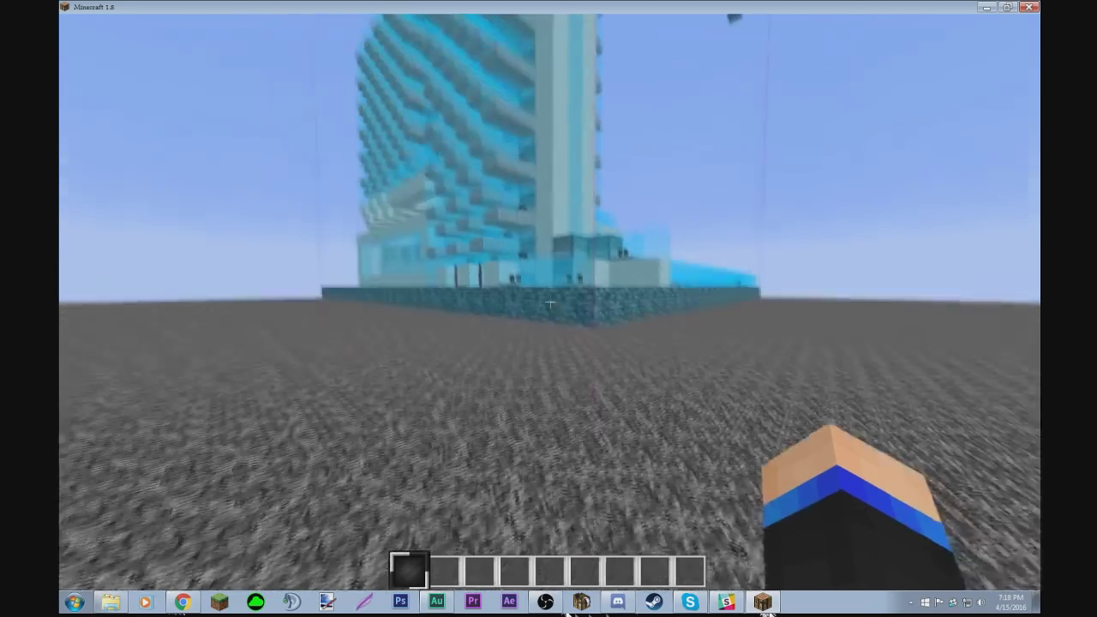
key(shift)
key(w)
key(s)
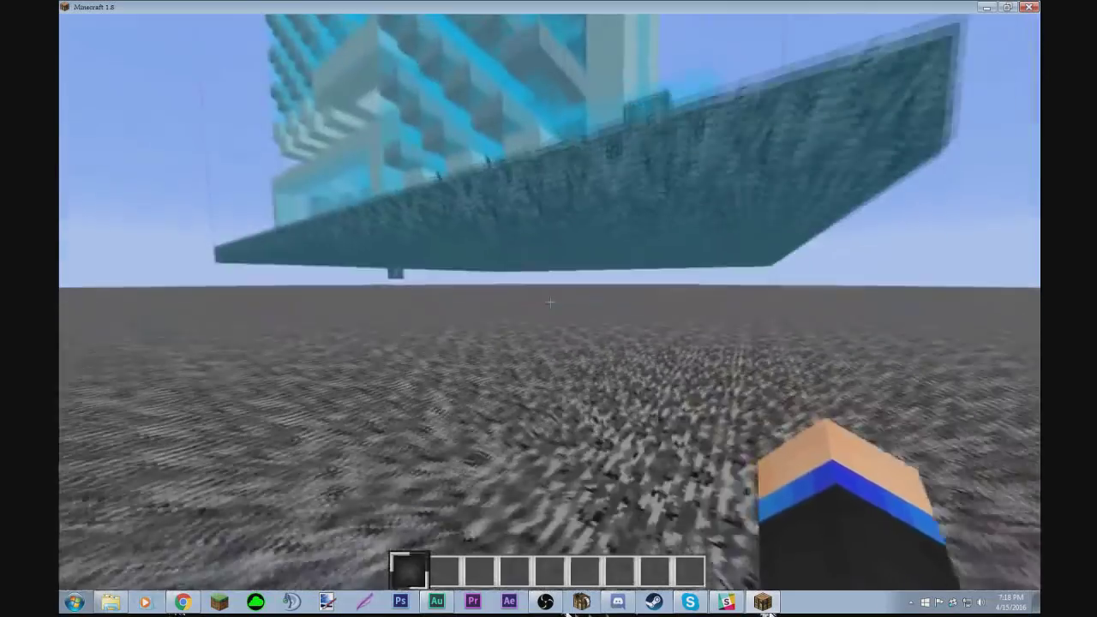
Step: Lower the schematic further to Y -2 so its bedrock base sits on the ground
key(KP_Subtract)
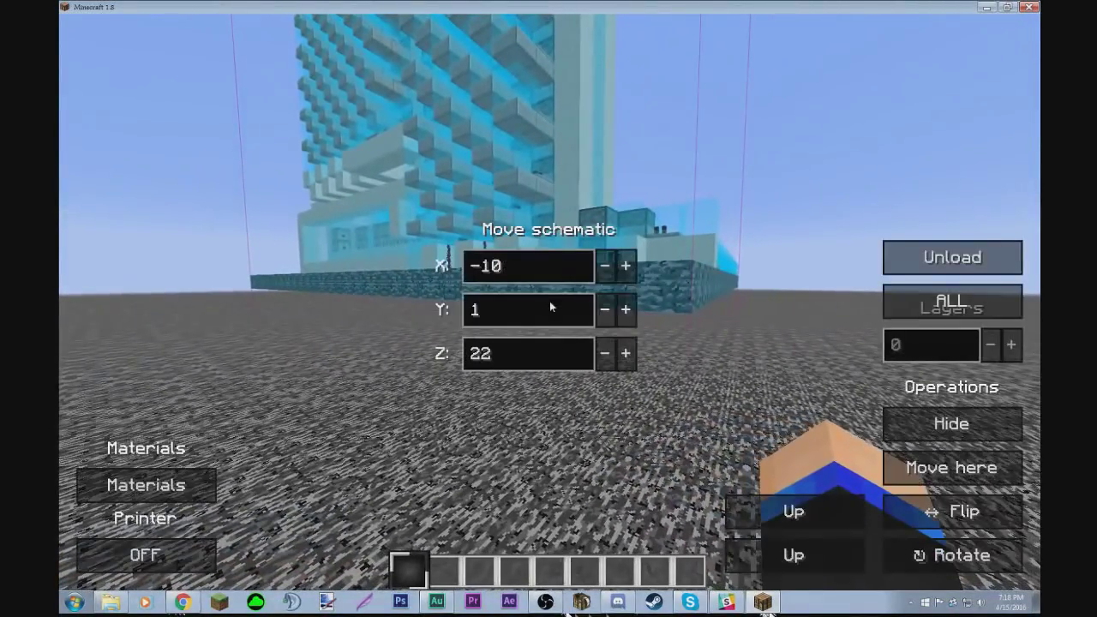
click(606, 313)
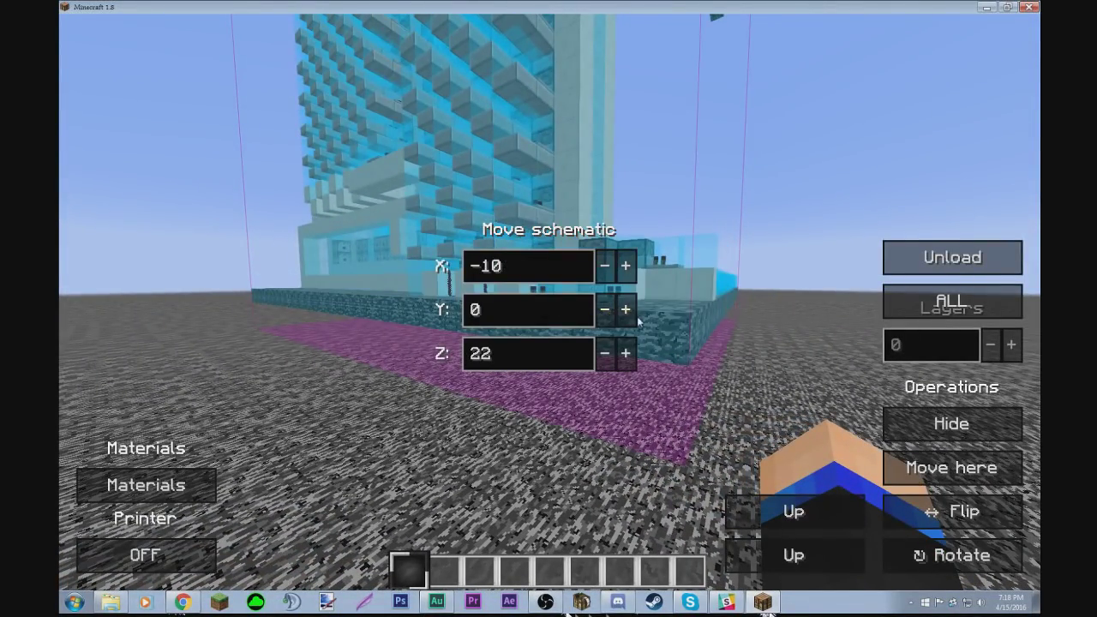
click(626, 312)
click(607, 312)
click(606, 312)
click(606, 312)
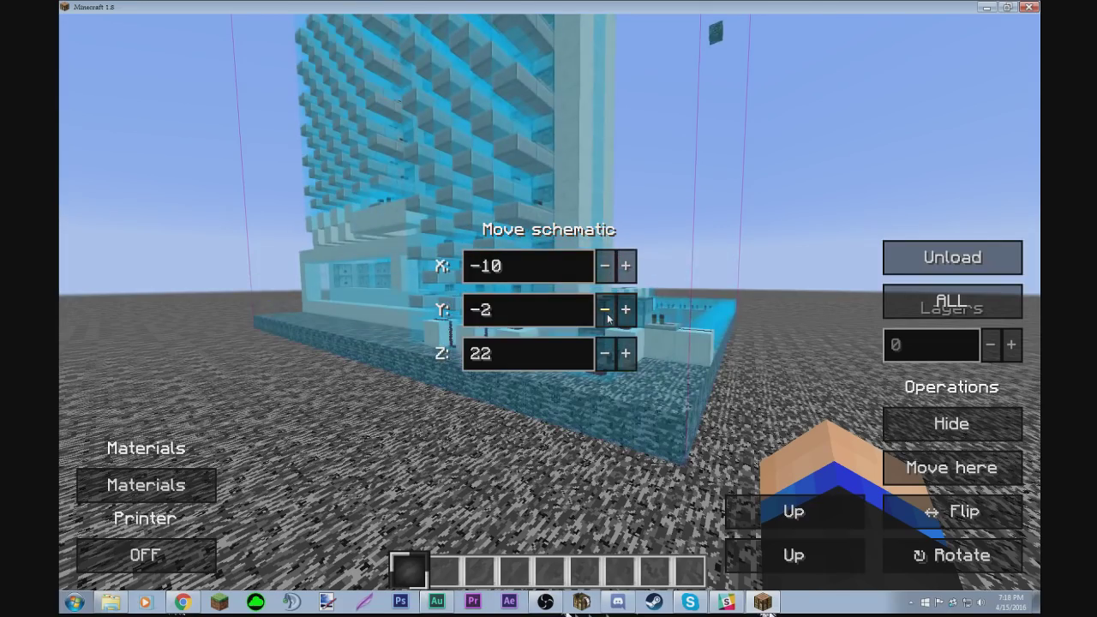
key(Escape)
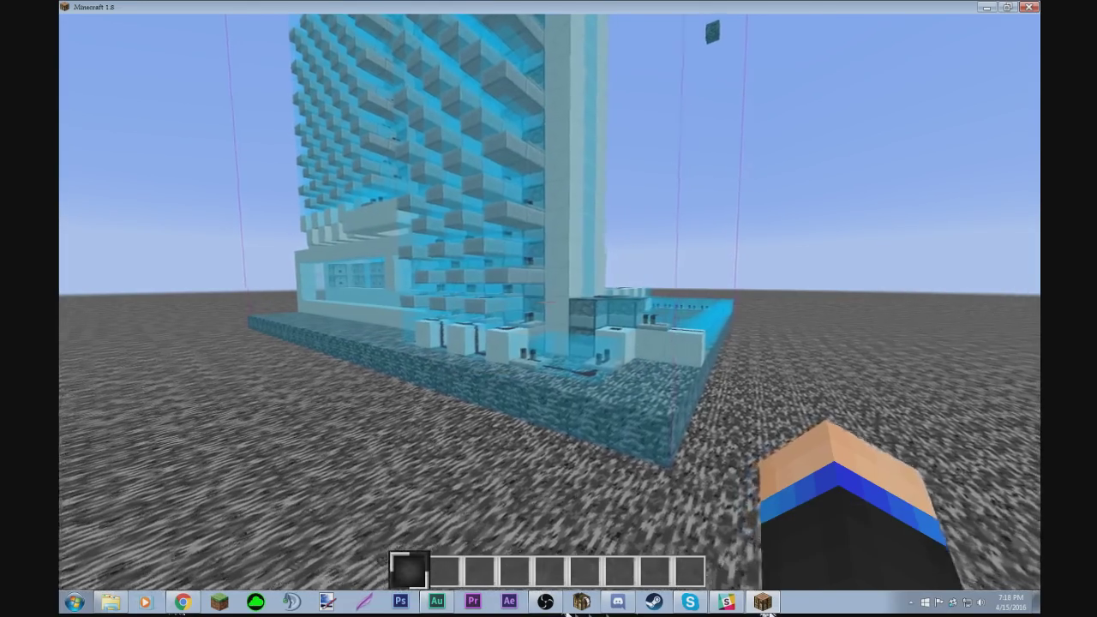
Step: Fly around the repositioned schematic to examine its walls, towers and redstone lines from several sides
key(w)
key(d)
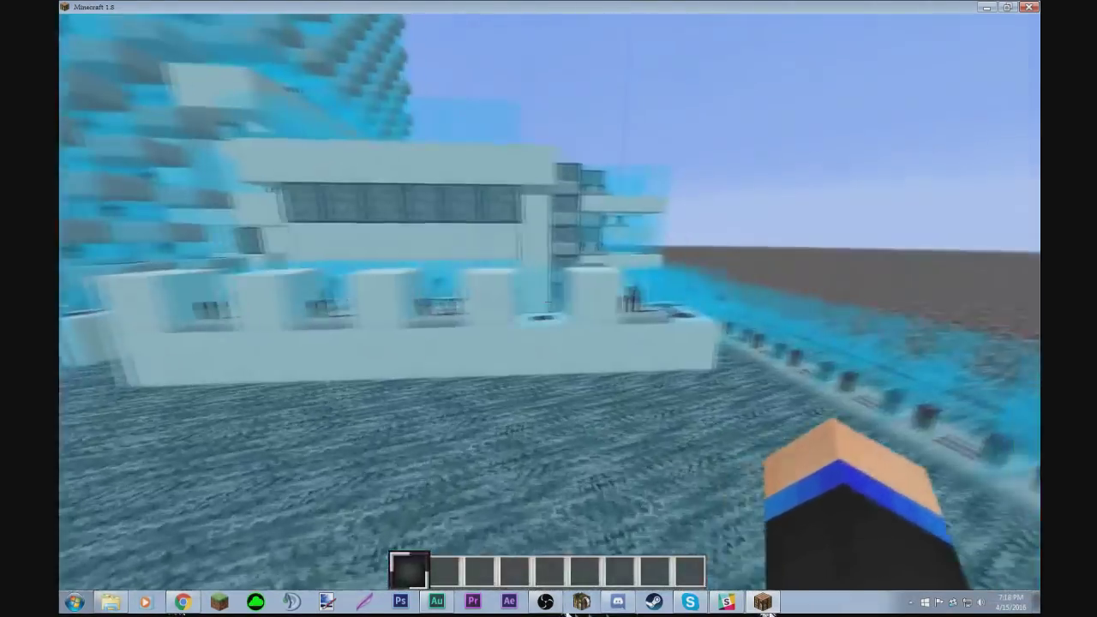
key(d)
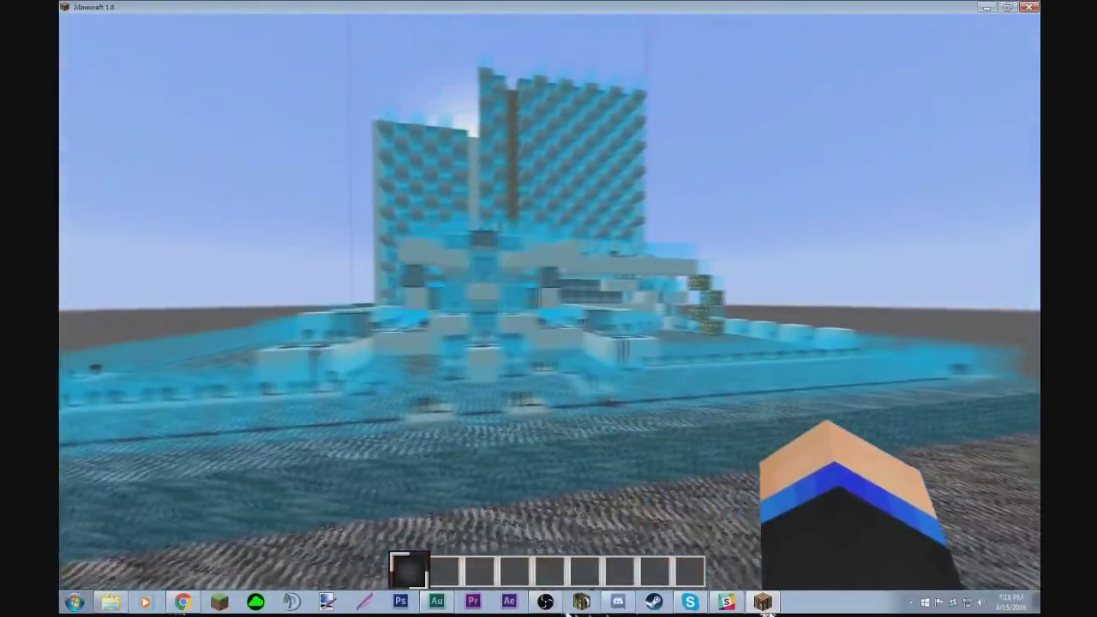
key(w)
key(d)
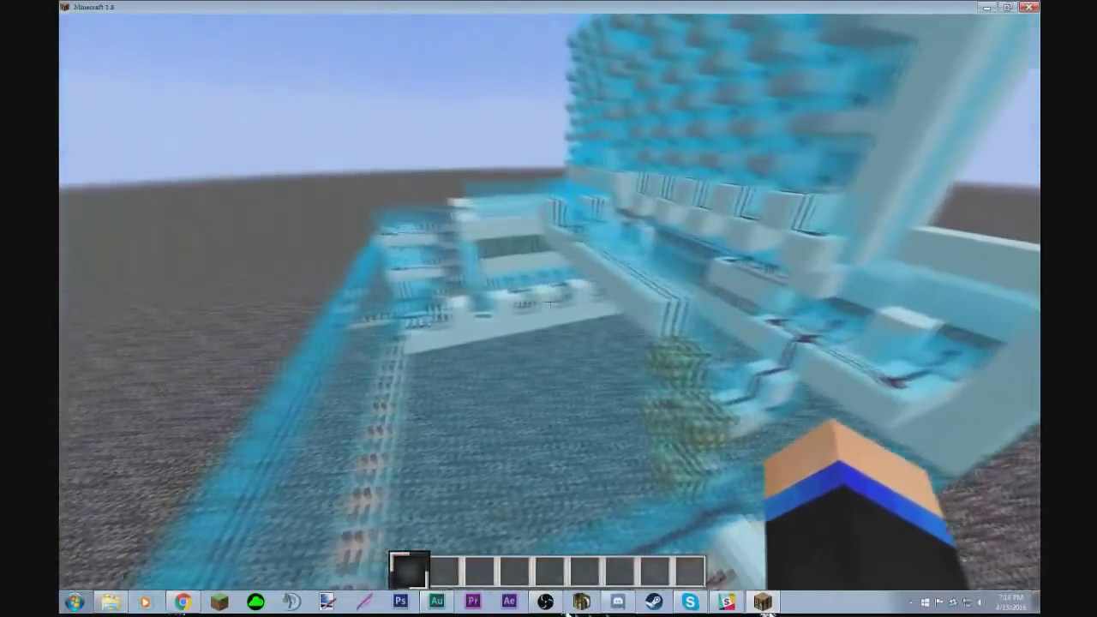
key(w)
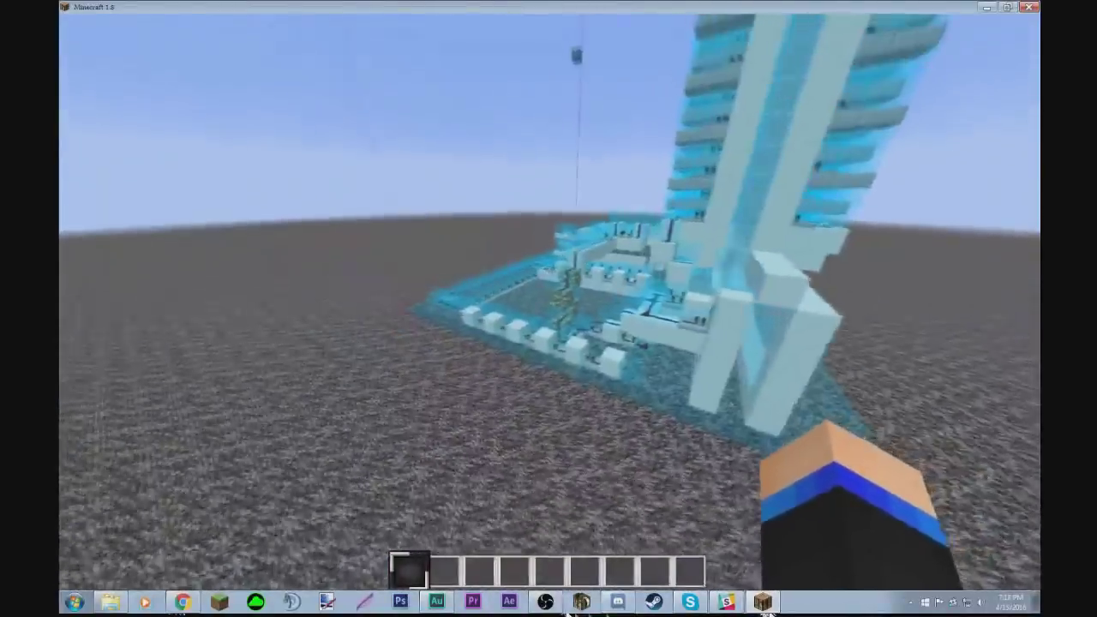
key(a)
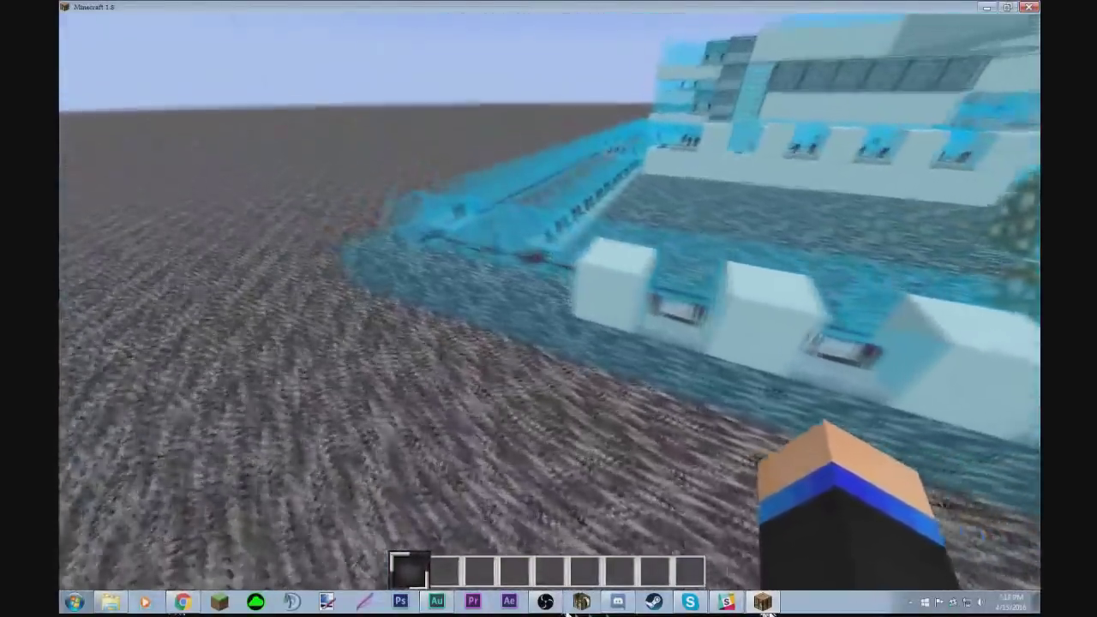
key(space)
key(w)
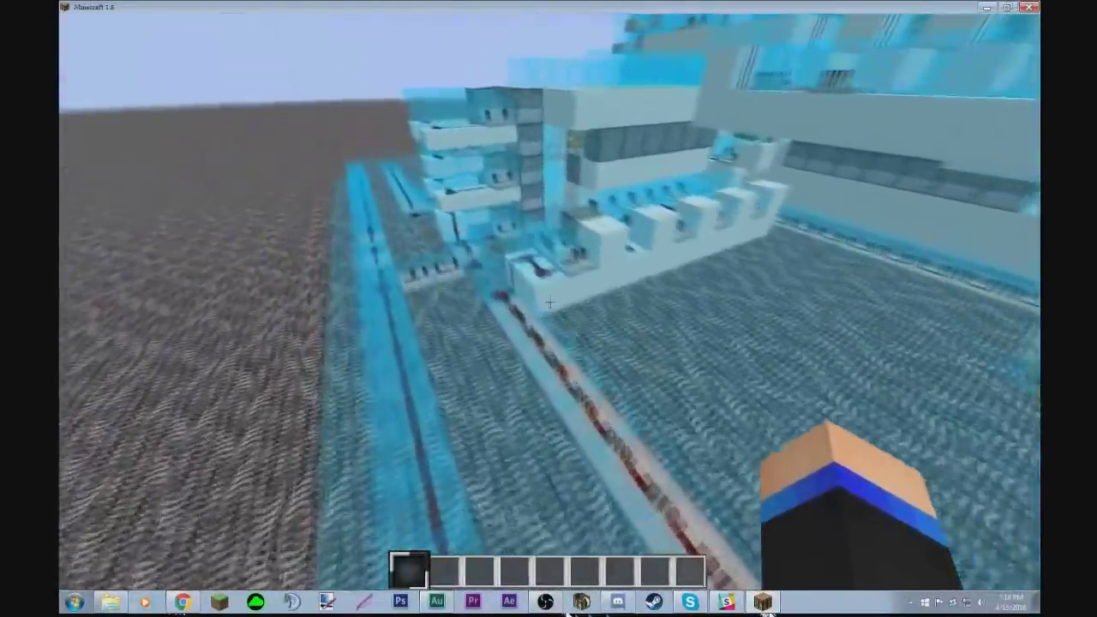
key(a)
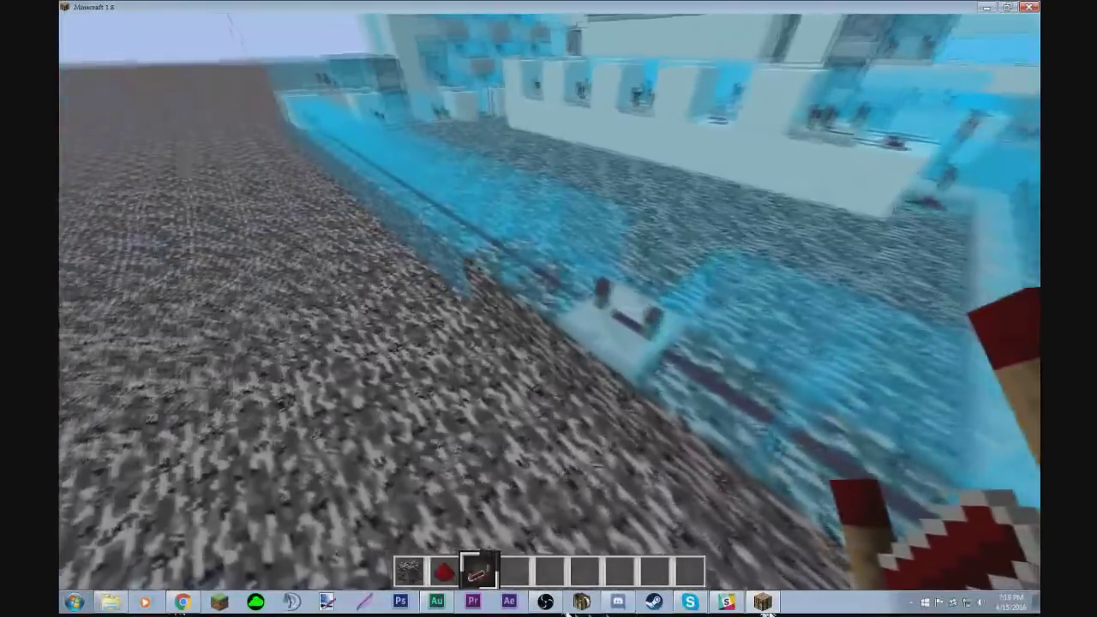
Step: Place redstone dust along the schematic's ghost wire at its edge and a repeater on the ghost repeater
key(2)
right_click(550, 302)
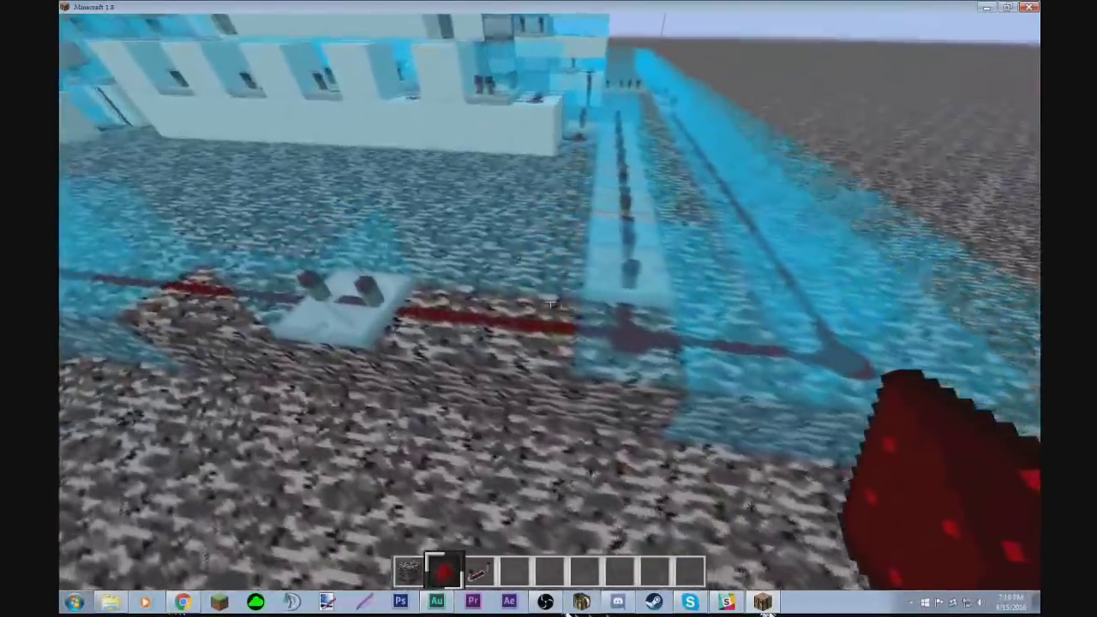
key(3)
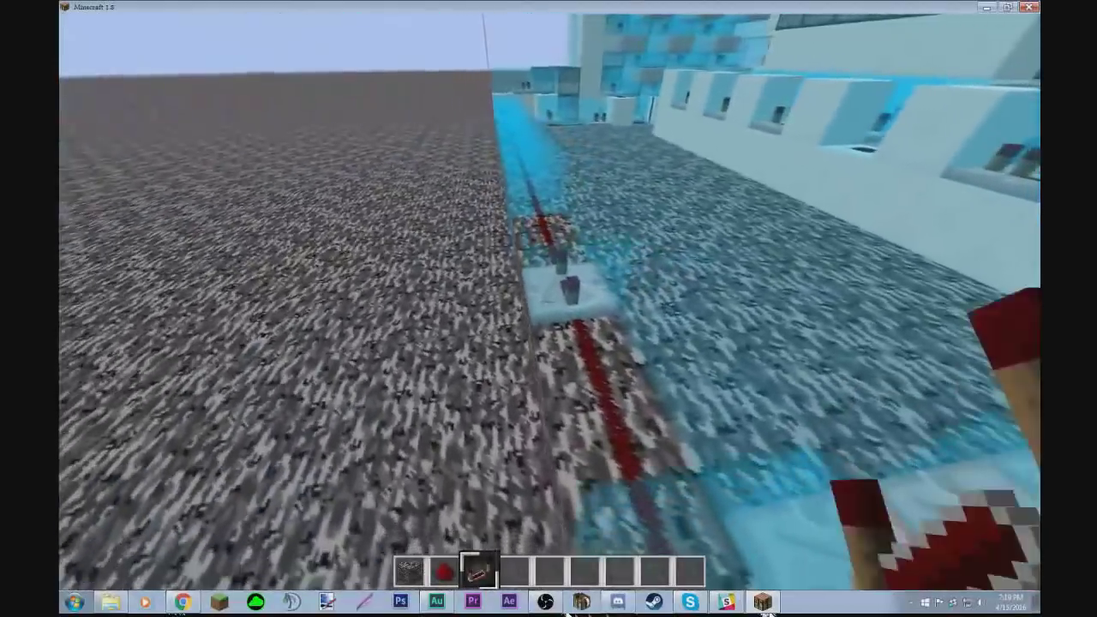
right_click(550, 303)
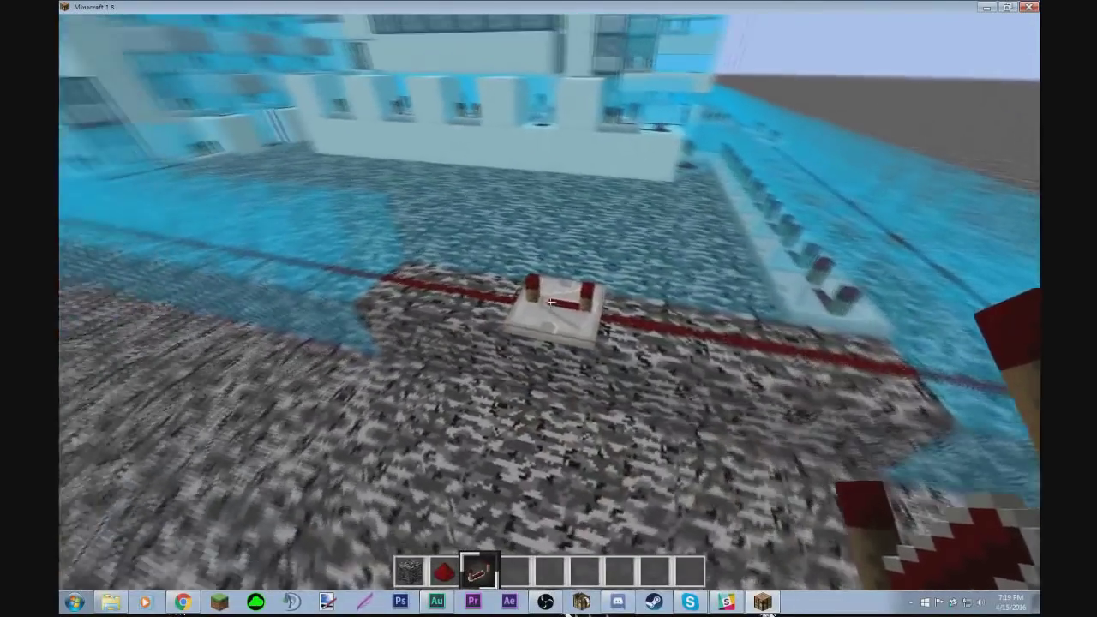
Step: Cycle the placed repeater through its delay settings to compare each with the schematic's ghost repeater
right_click(549, 303)
right_click(549, 303)
right_click(550, 302)
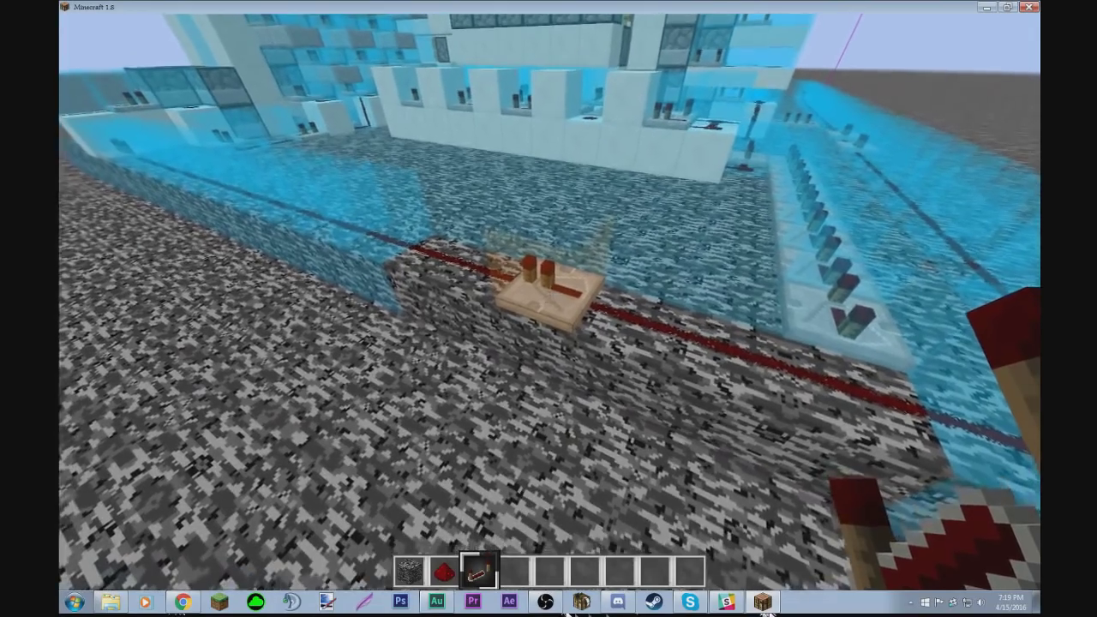
right_click(549, 303)
right_click(550, 303)
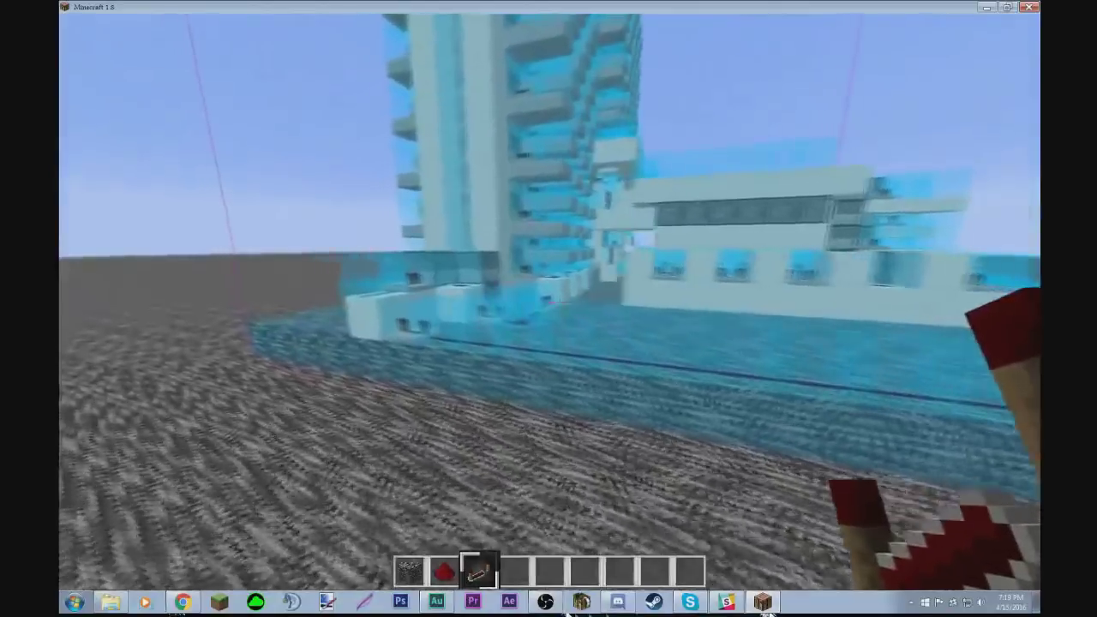
Step: Fly around the schematic's tower corner to examine its ghost repeaters, redstone dust and stone-faced blocks from near and far
key(w)
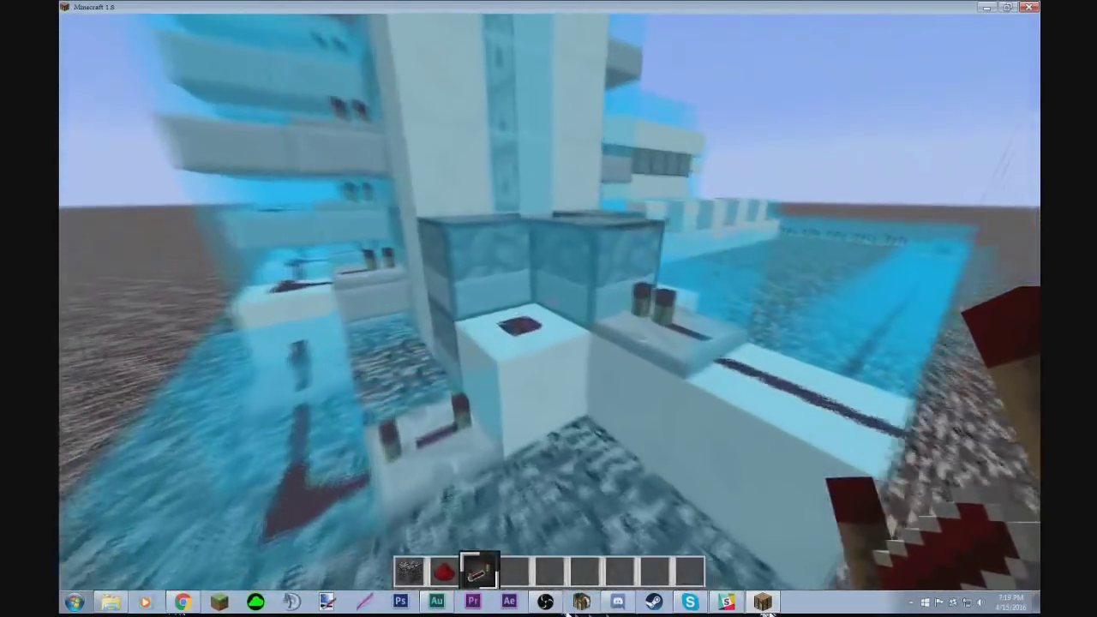
key(w)
key(s)
key(a)
key(w)
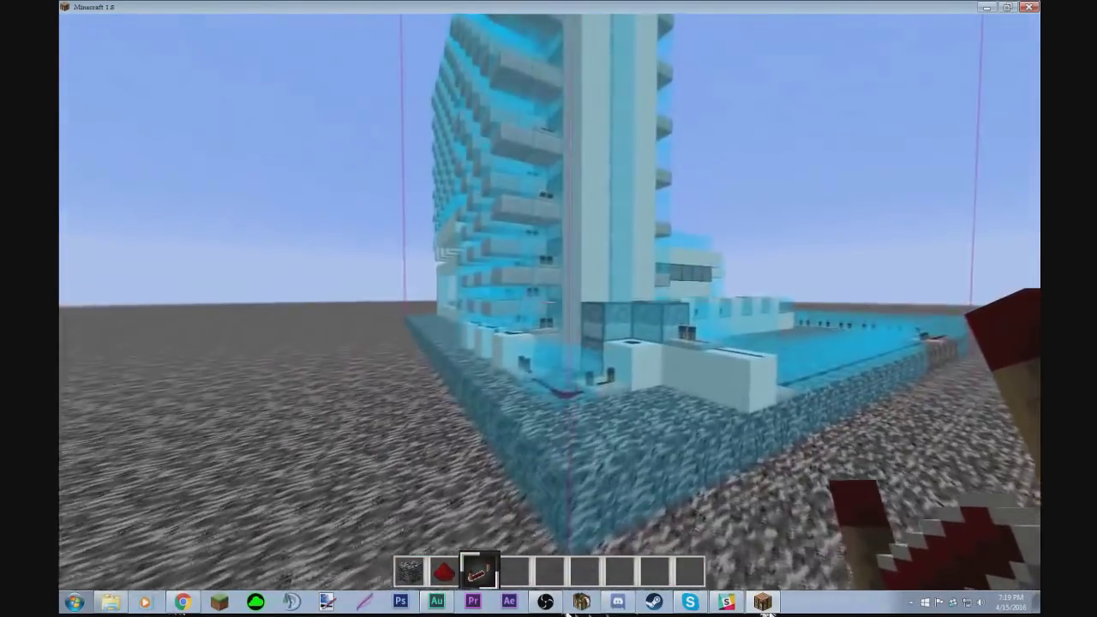
key(w)
key(s)
key(a)
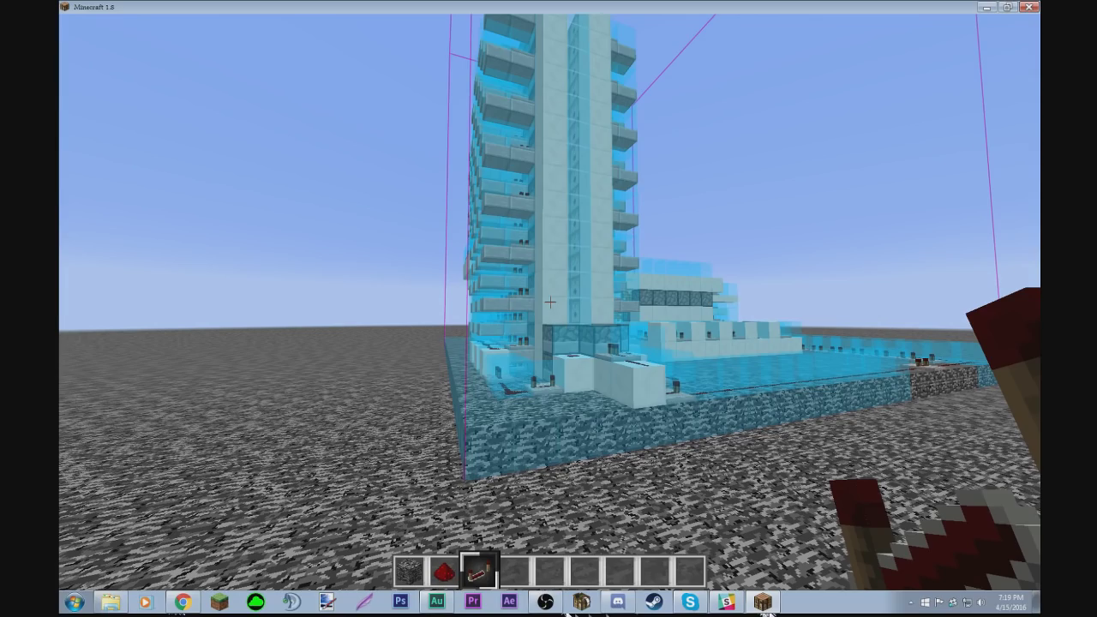
key(w)
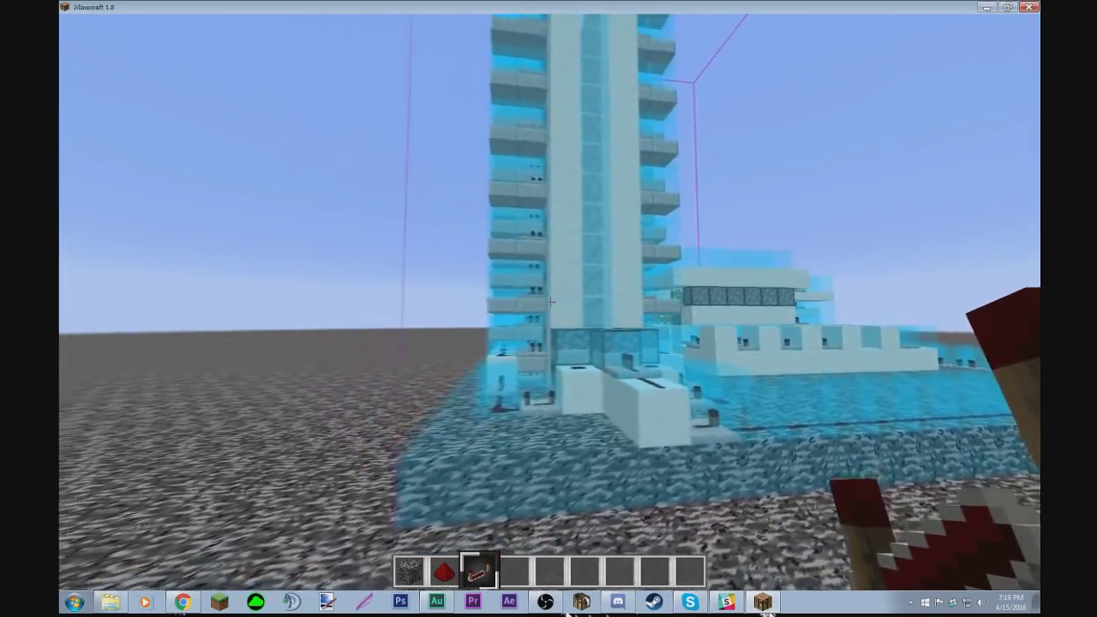
key(w)
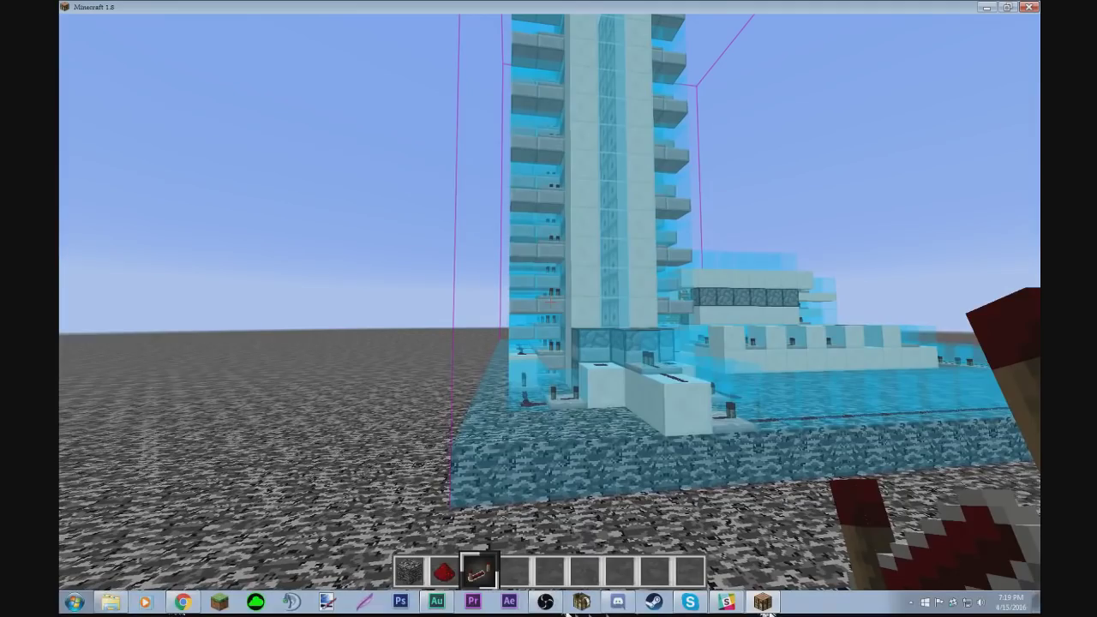
key(w)
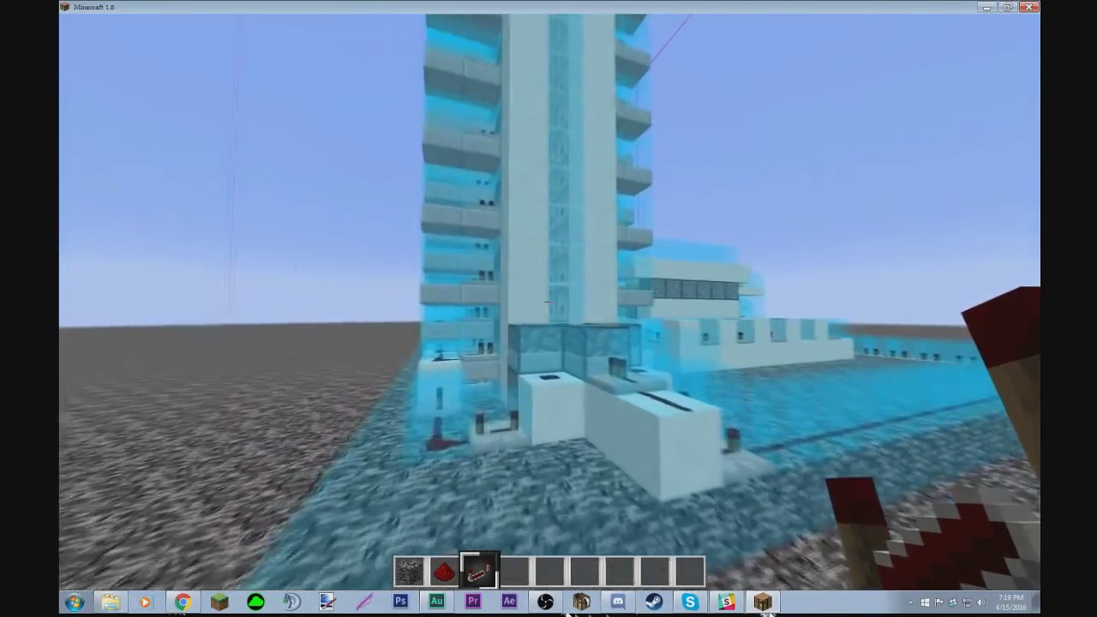
key(w)
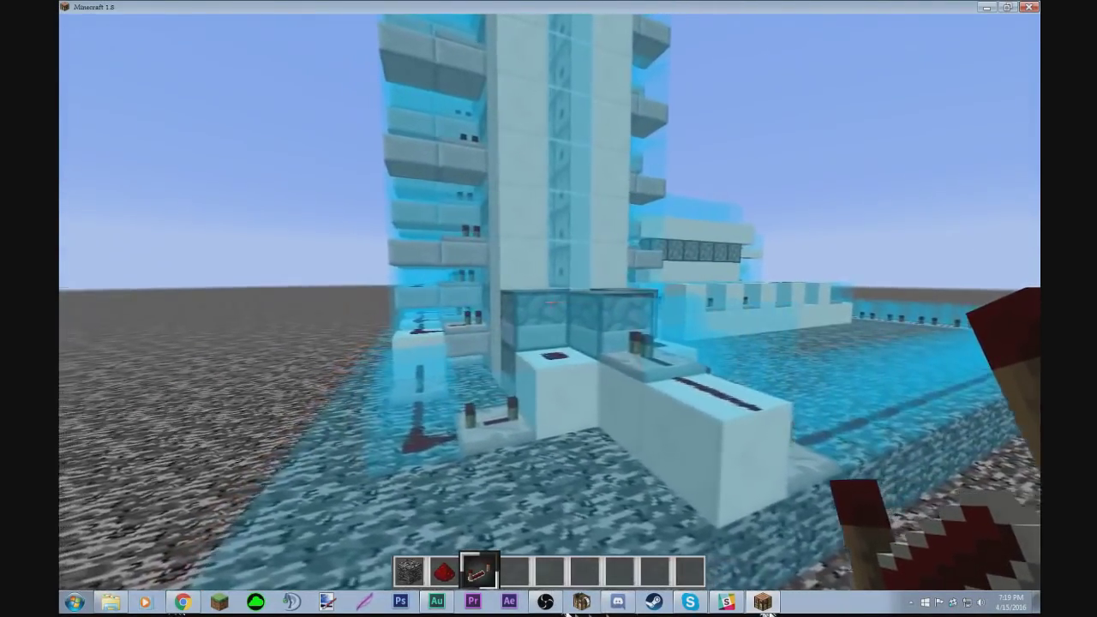
key(w)
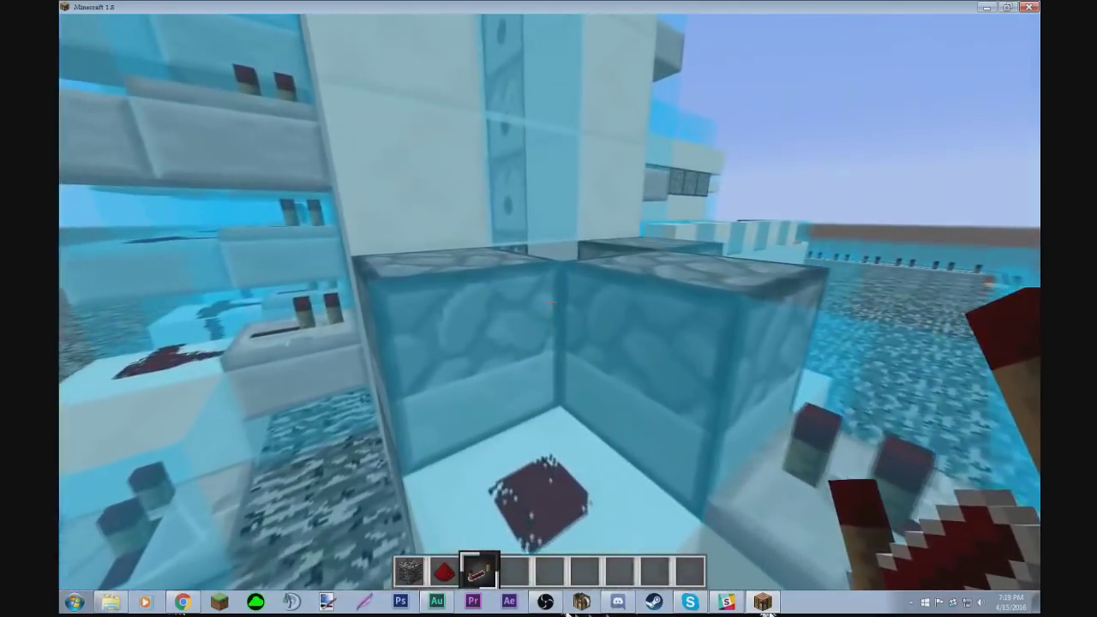
Step: Examine the tower's staggered slab rows, redstone wiring and central shaft from both sides and from higher up
key(s)
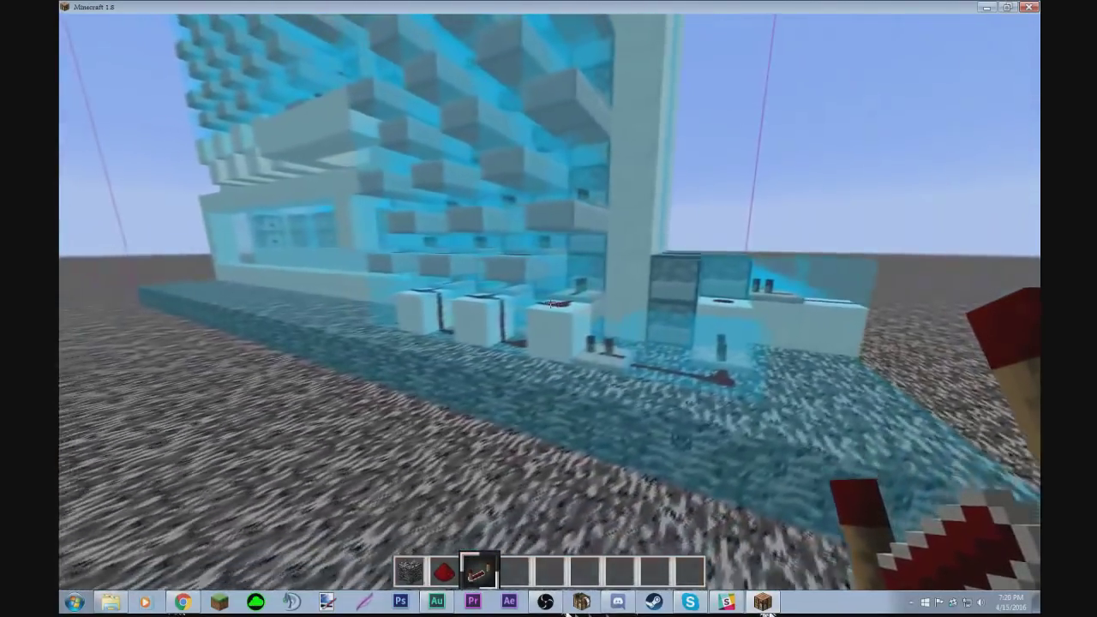
key(w)
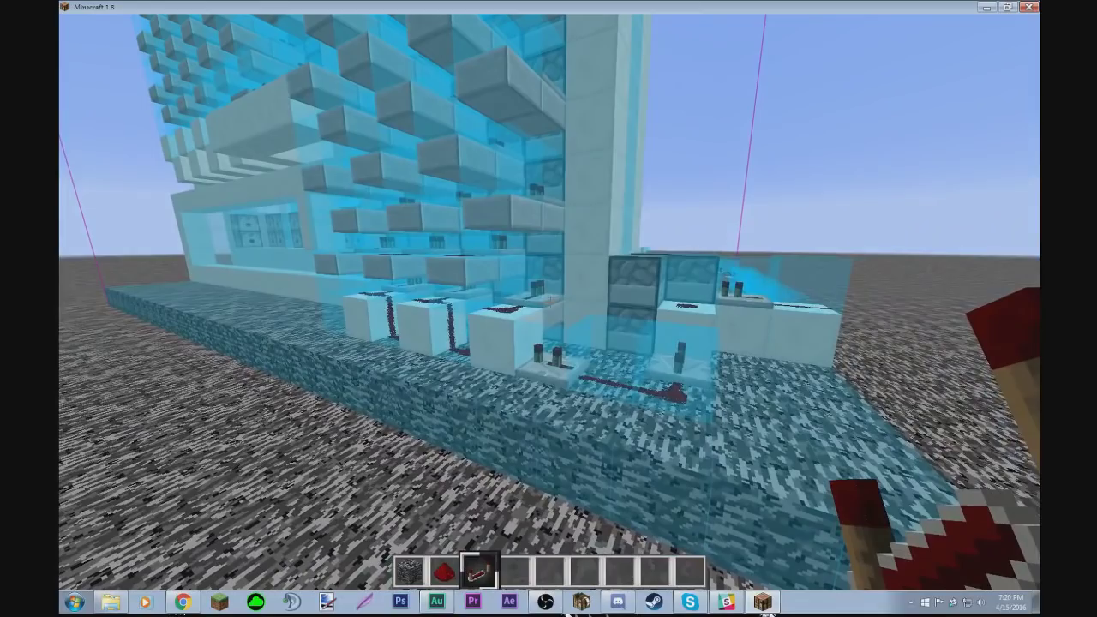
key(w)
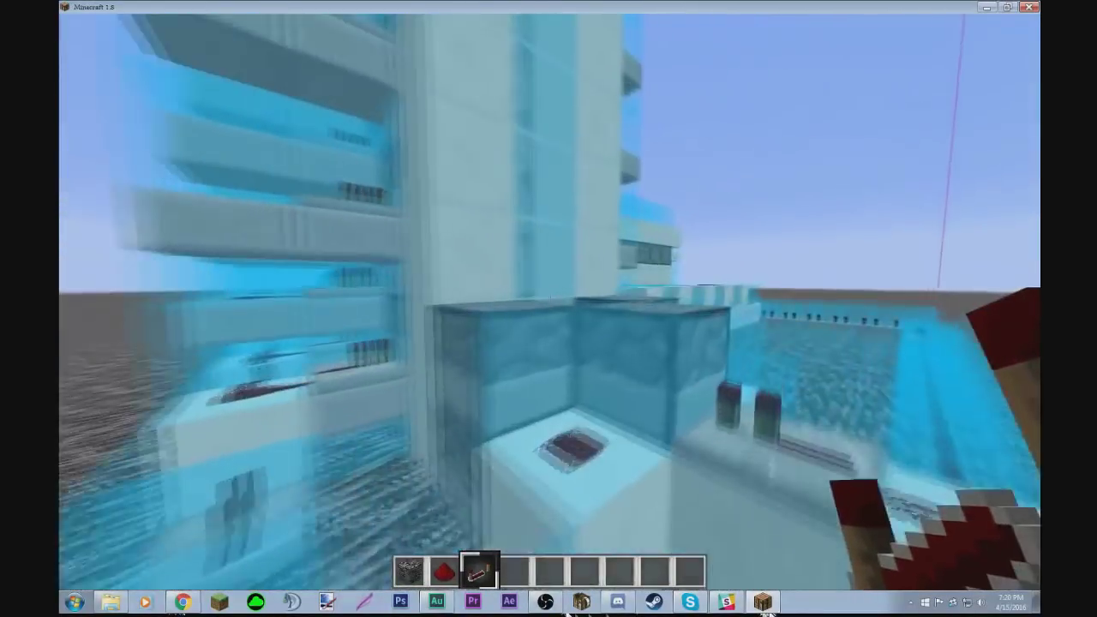
key(d)
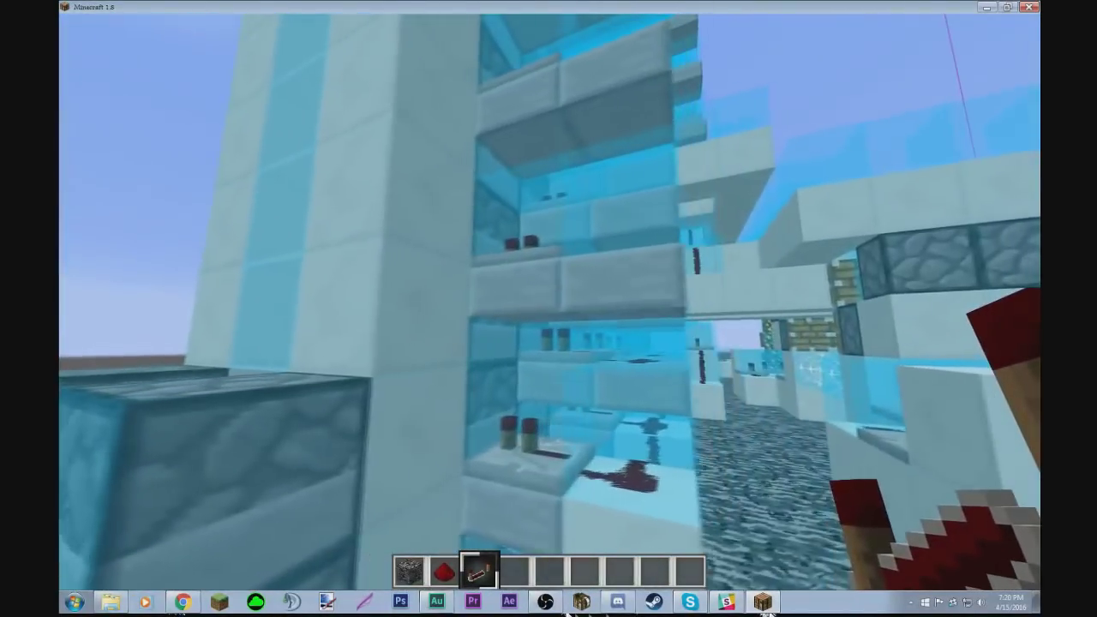
key(d)
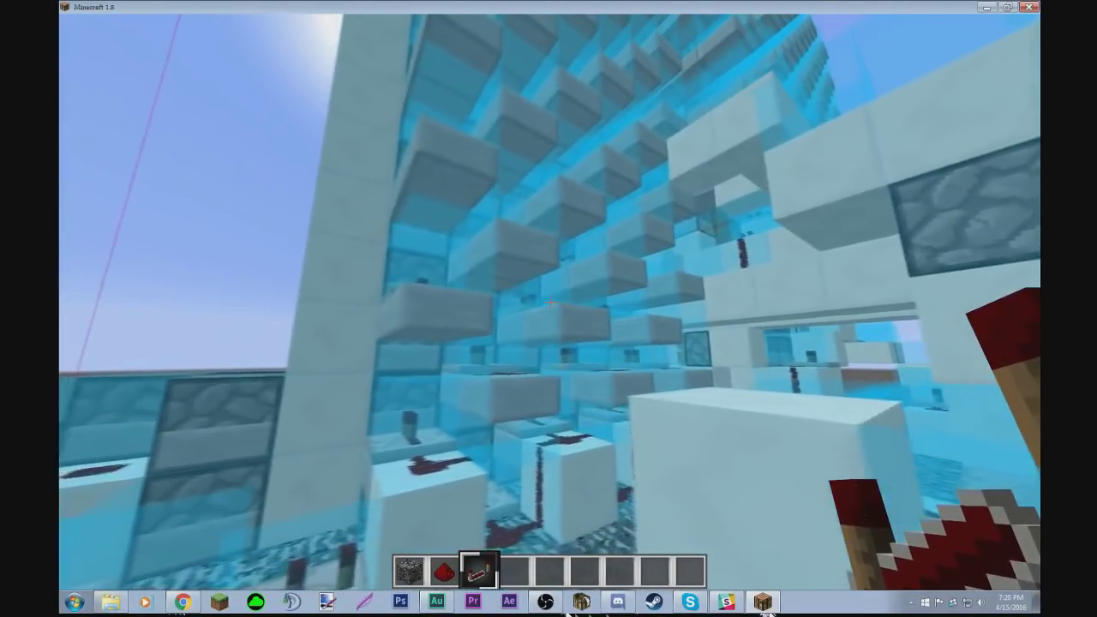
key(a)
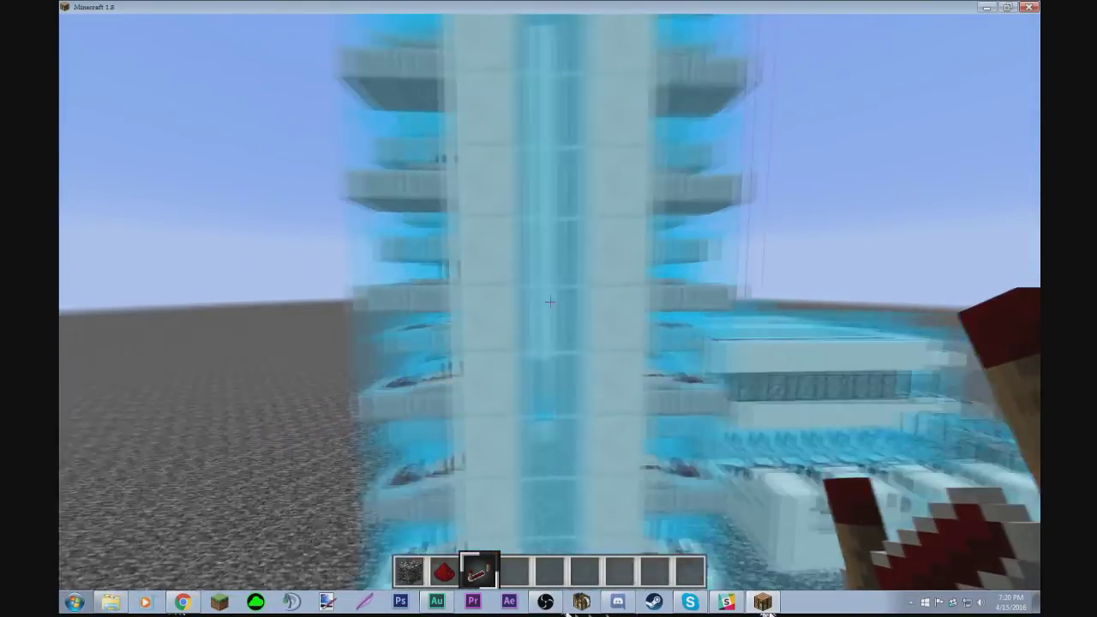
key(d)
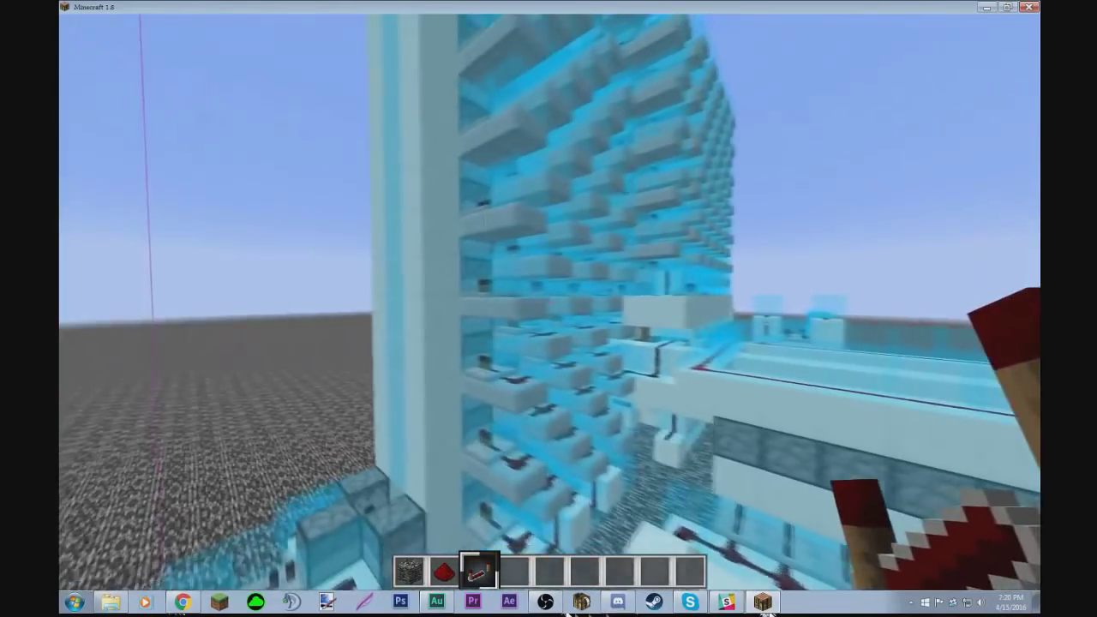
key(a)
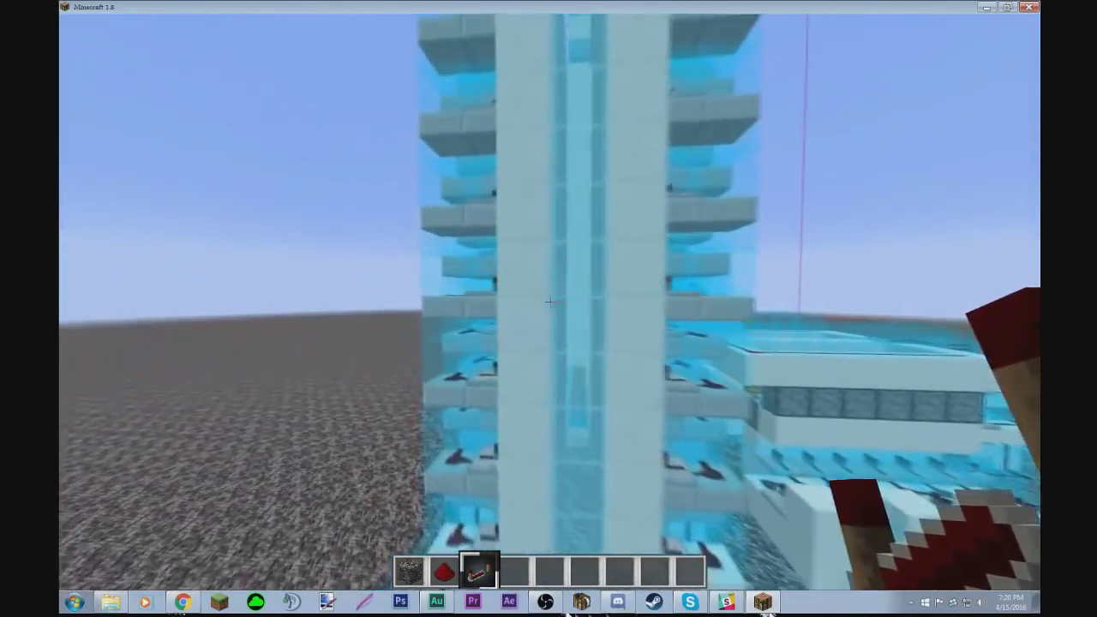
key(w)
key(s)
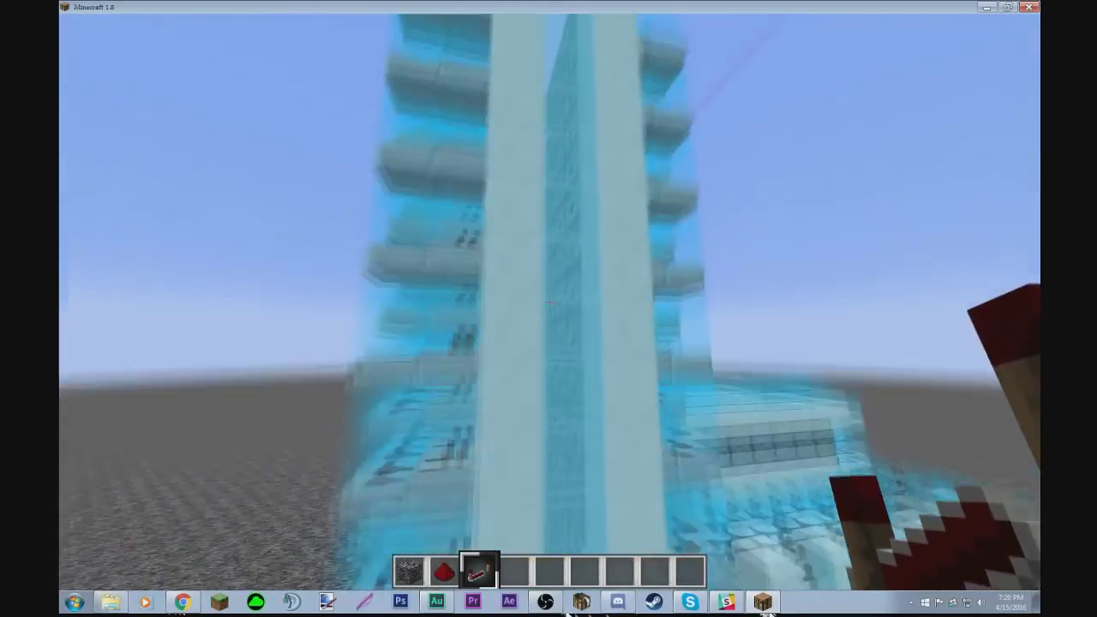
Step: Place bedrock over the ghost blocks at the base of the schematic's white corner pillar as a deliberate mismatch
key(w)
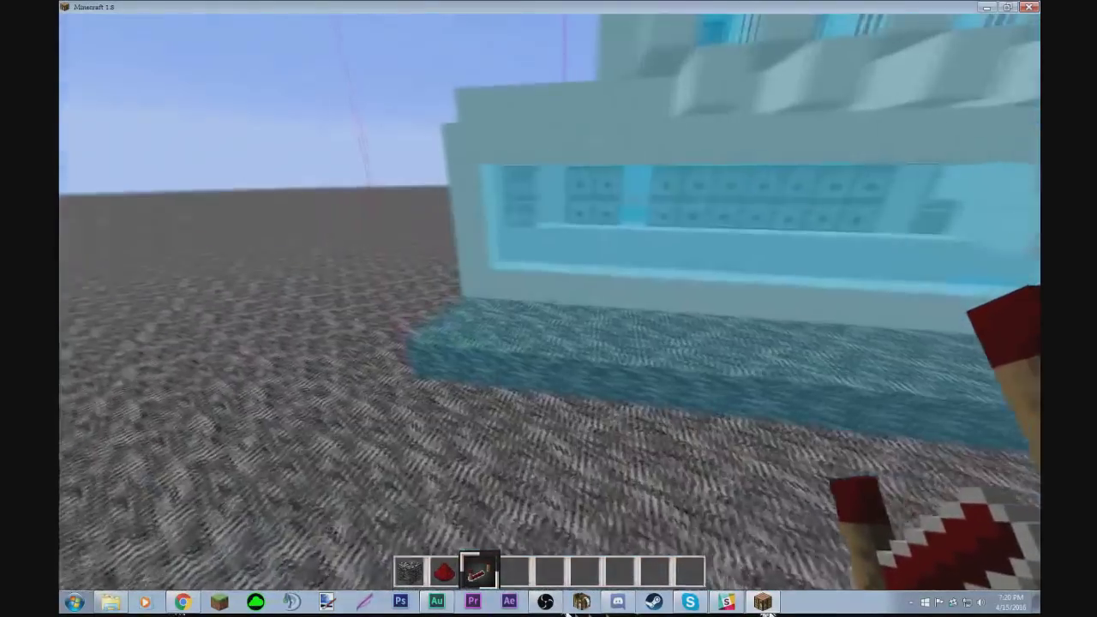
key(a)
key(w)
key(w)
scroll(550, 301, up, 1)
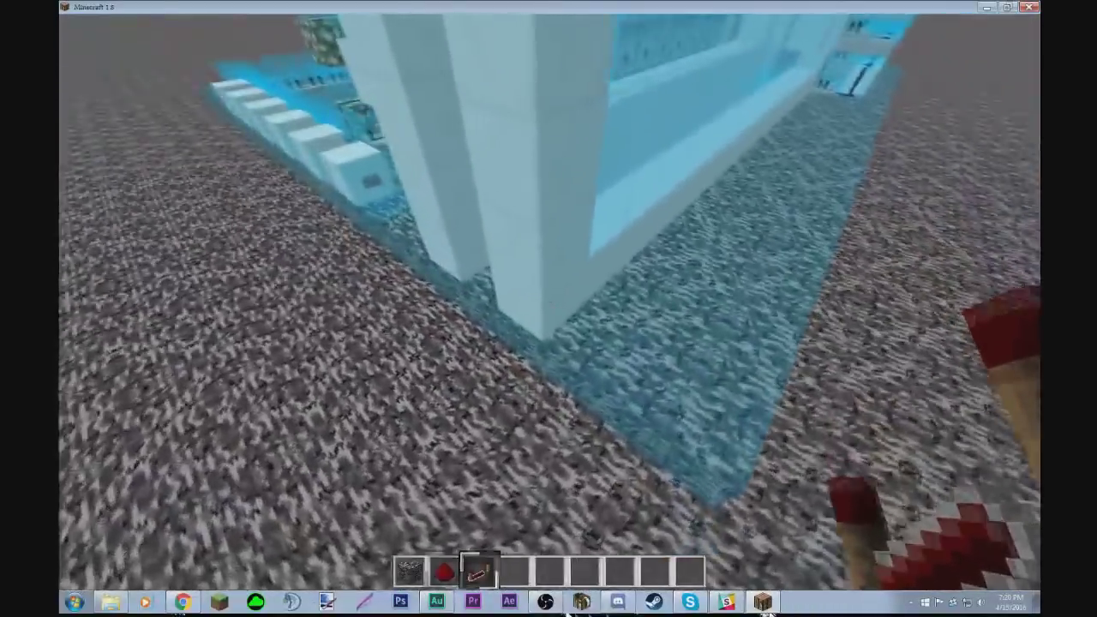
scroll(550, 302, up, 1)
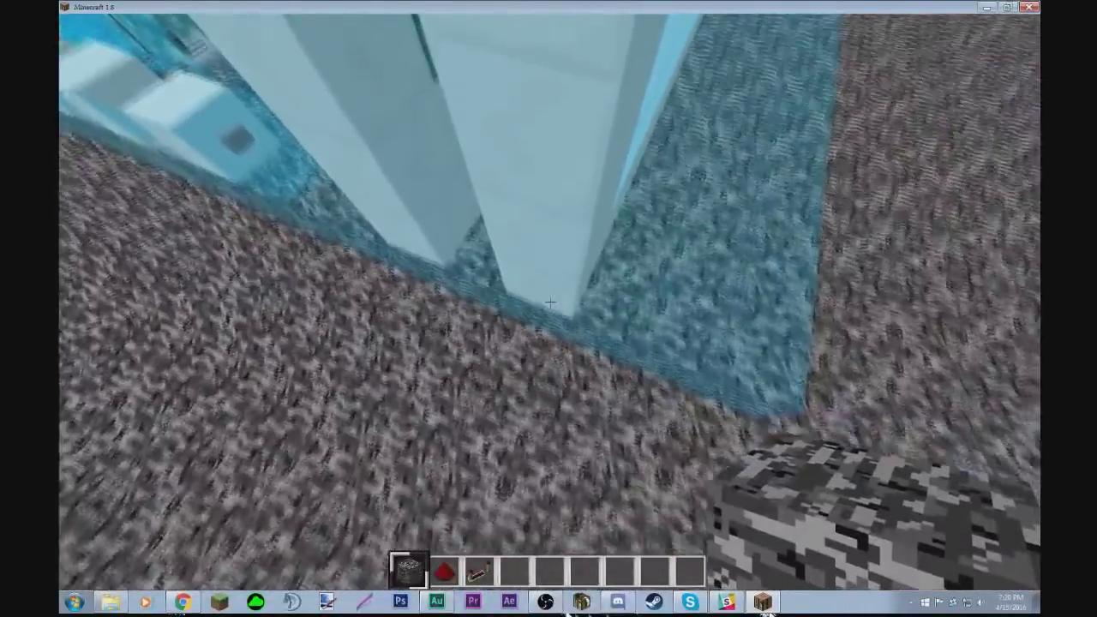
right_click(551, 301)
key(shift)
right_click(551, 302)
key(a)
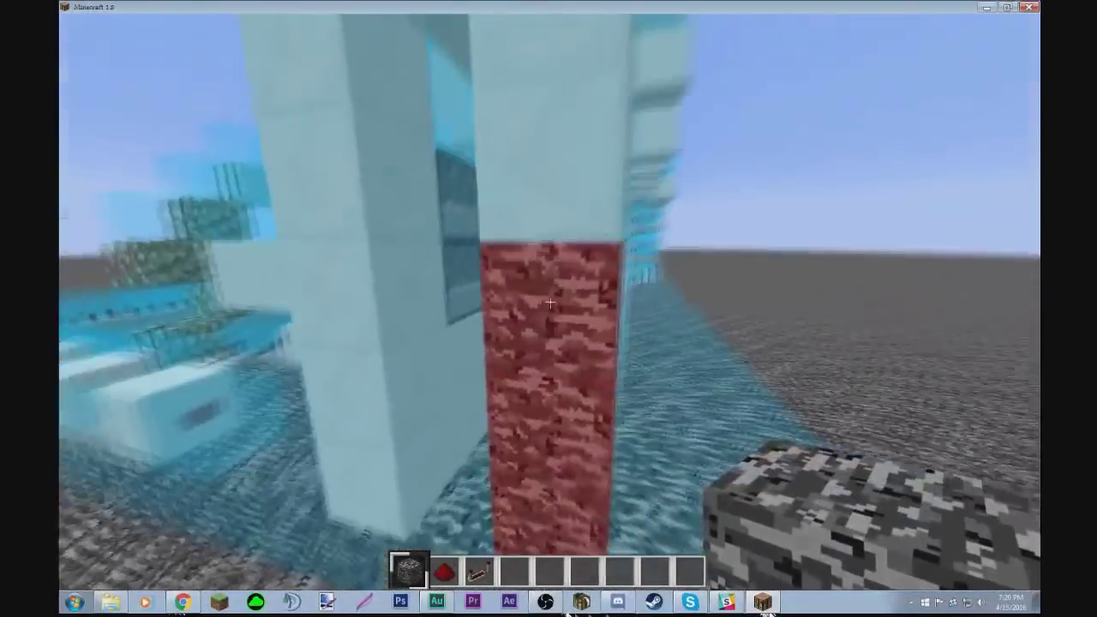
Step: Break the mismatched bedrock at the base of the schematic's corner pillar
key(a)
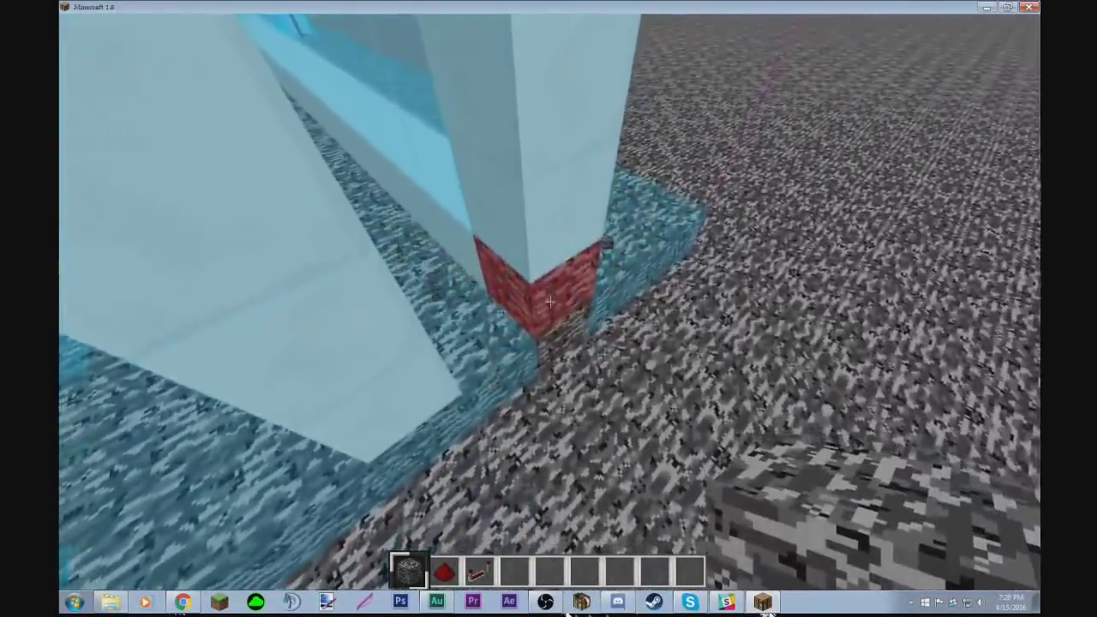
click(550, 302)
key(d)
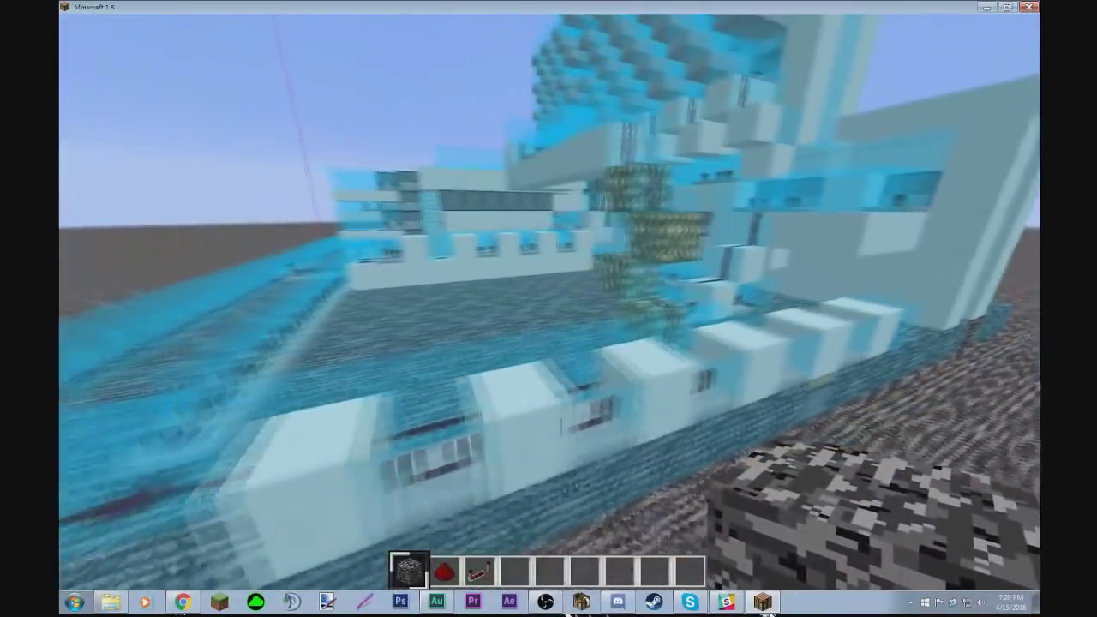
Step: Move to open ground away from the schematic and add lapis lazuli blocks and lime wool to the hotbar
key(s)
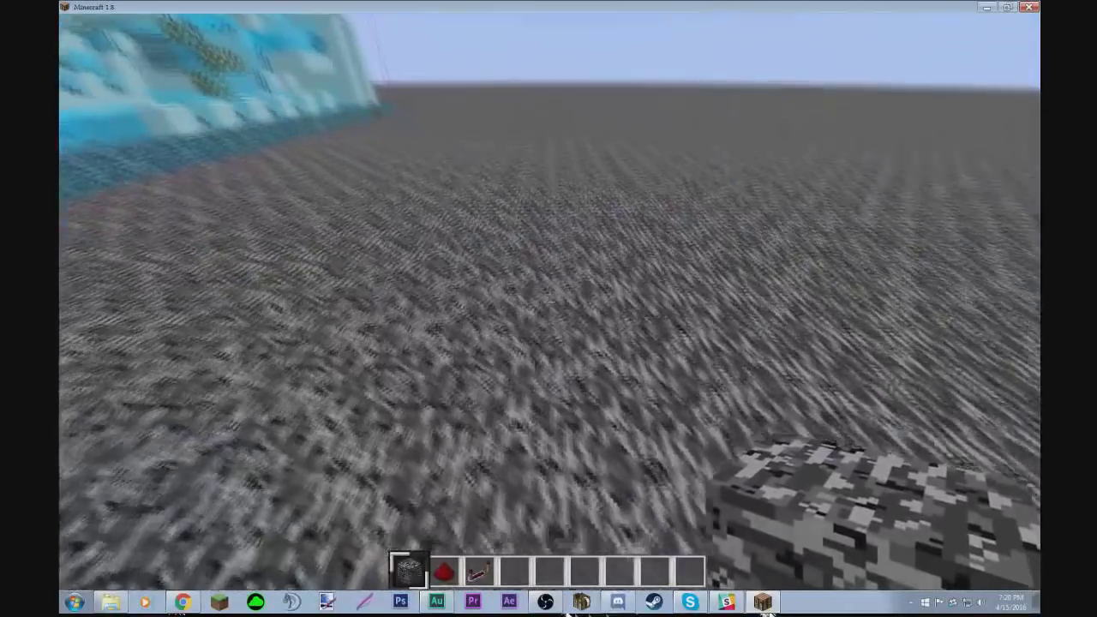
key(e)
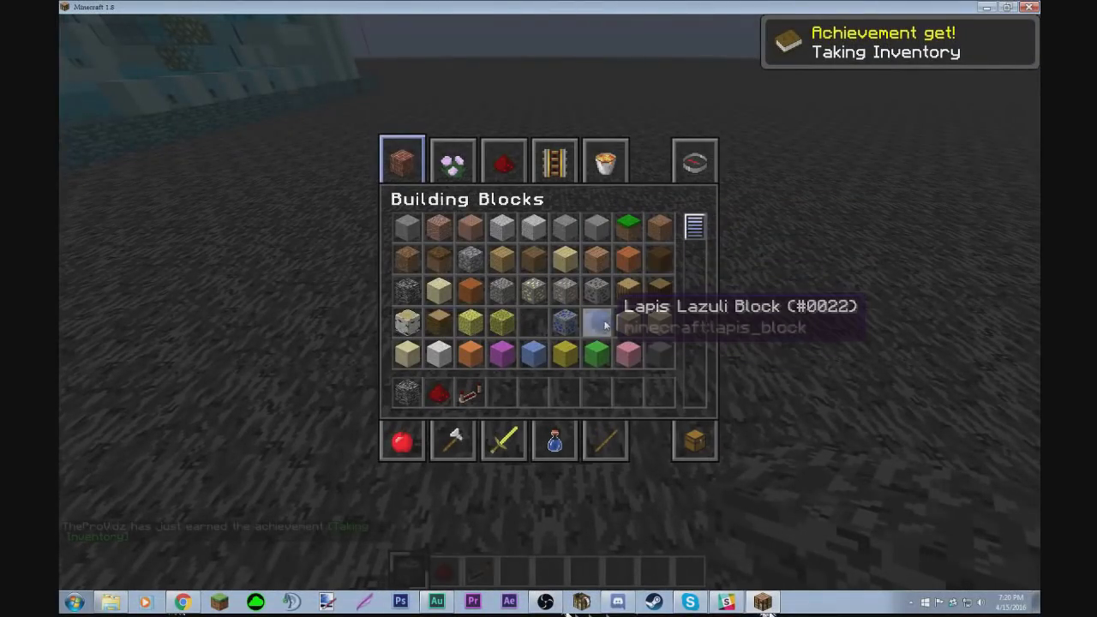
click(598, 385)
key(e)
Step: Build a figure's two legs from lapis lazuli blocks, joined at the hips to span three blocks
key(6)
right_click(549, 301)
right_click(550, 302)
right_click(549, 302)
right_click(550, 301)
right_click(550, 301)
right_click(549, 302)
key(e)
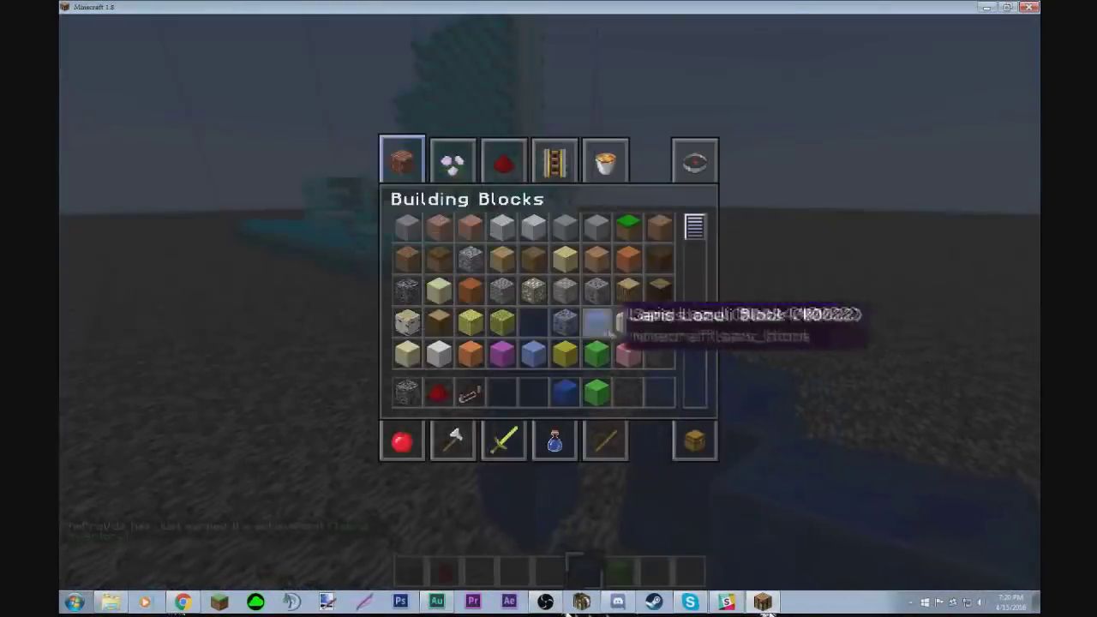
key(e)
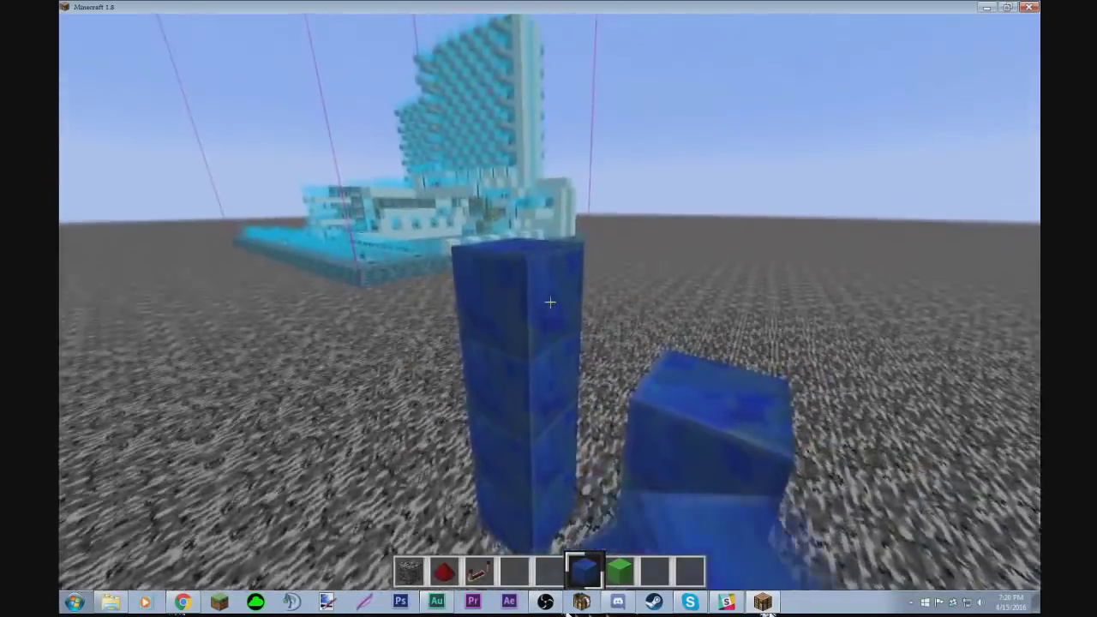
right_click(549, 302)
right_click(549, 302)
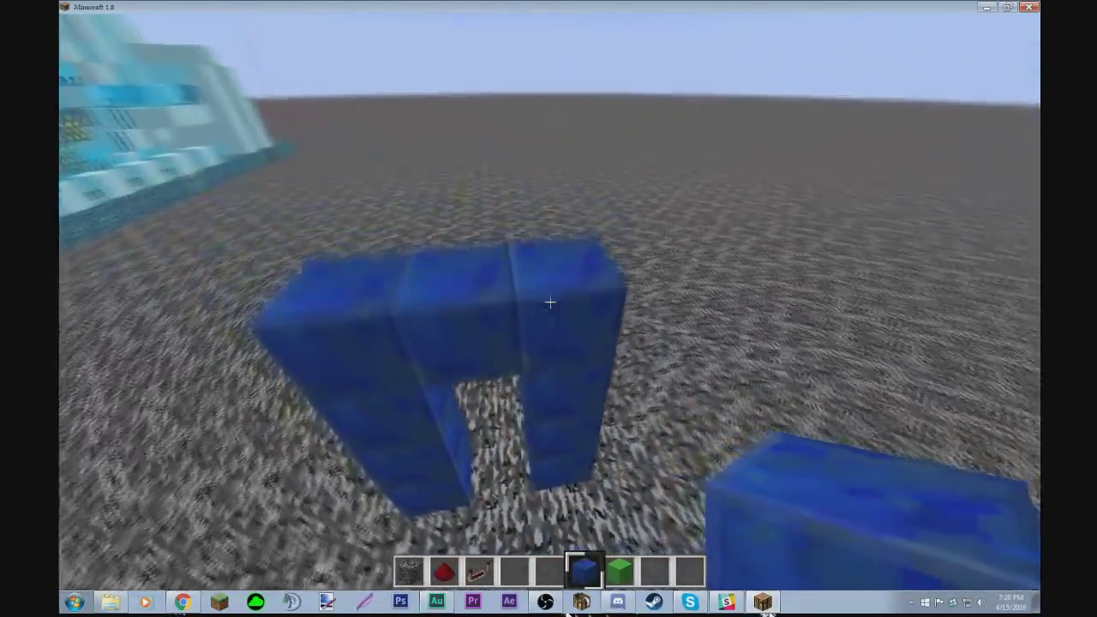
Step: Build a three-block-wide lime wool torso on top of the figure's blue legs
scroll(549, 302, down, 1)
right_click(549, 302)
right_click(550, 301)
right_click(550, 301)
right_click(549, 302)
right_click(550, 301)
right_click(550, 302)
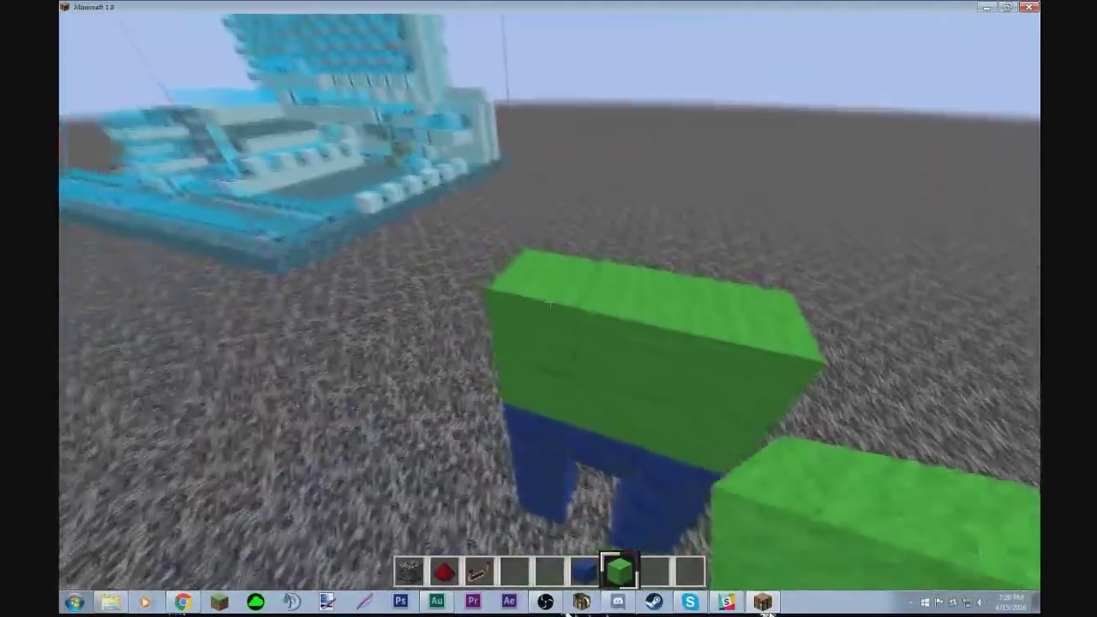
right_click(549, 302)
right_click(550, 302)
right_click(549, 302)
right_click(549, 302)
click(549, 302)
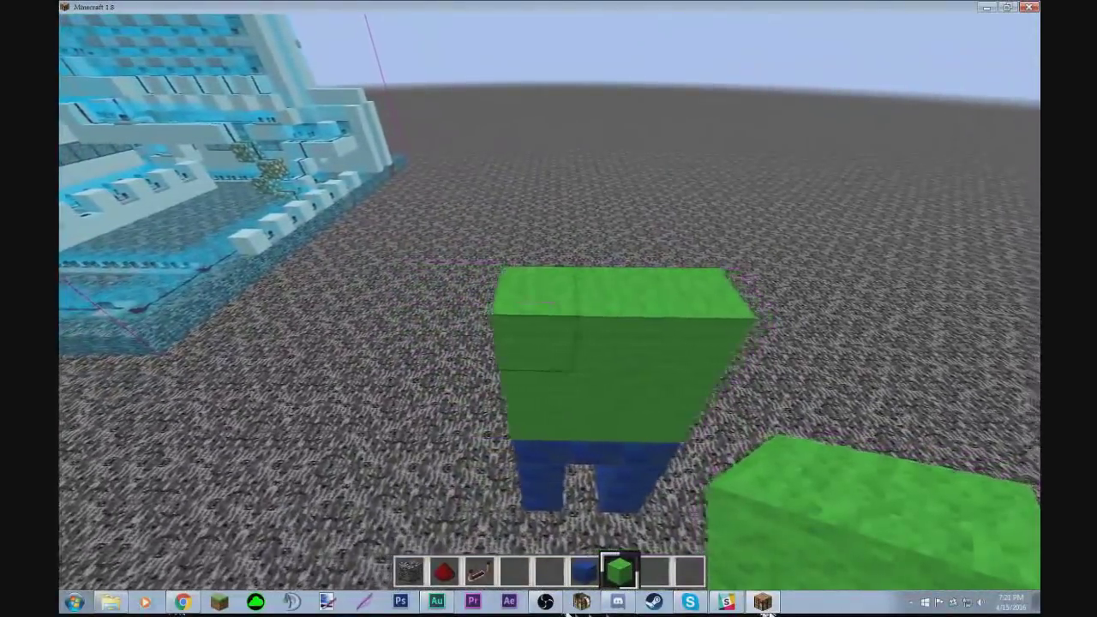
Step: Search the creative inventory for "cla" and equip the pale beige clay block in hotbar slot 8
key(e)
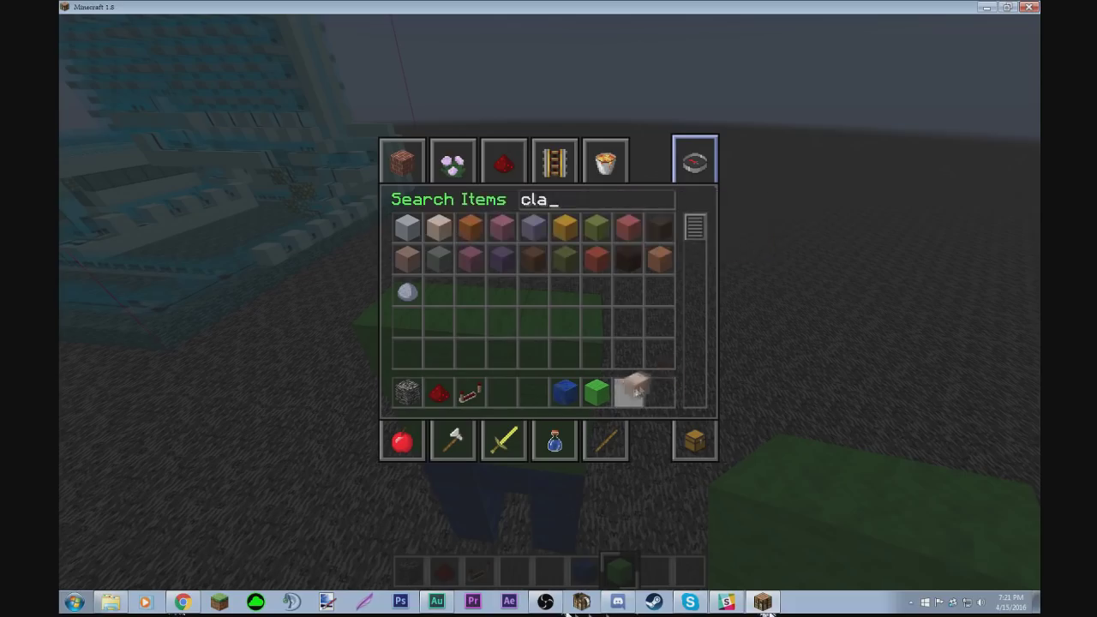
key(Escape)
key(8)
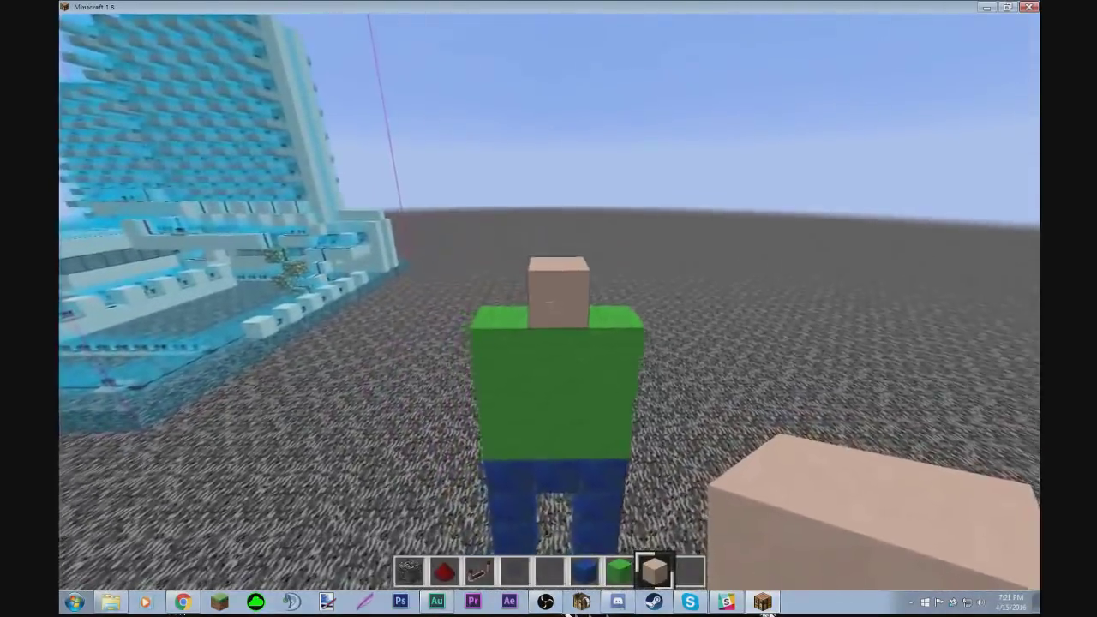
Step: Build the figure's head from pale beige clay, three blocks wide, on top of the lime torso
right_click(549, 303)
right_click(549, 303)
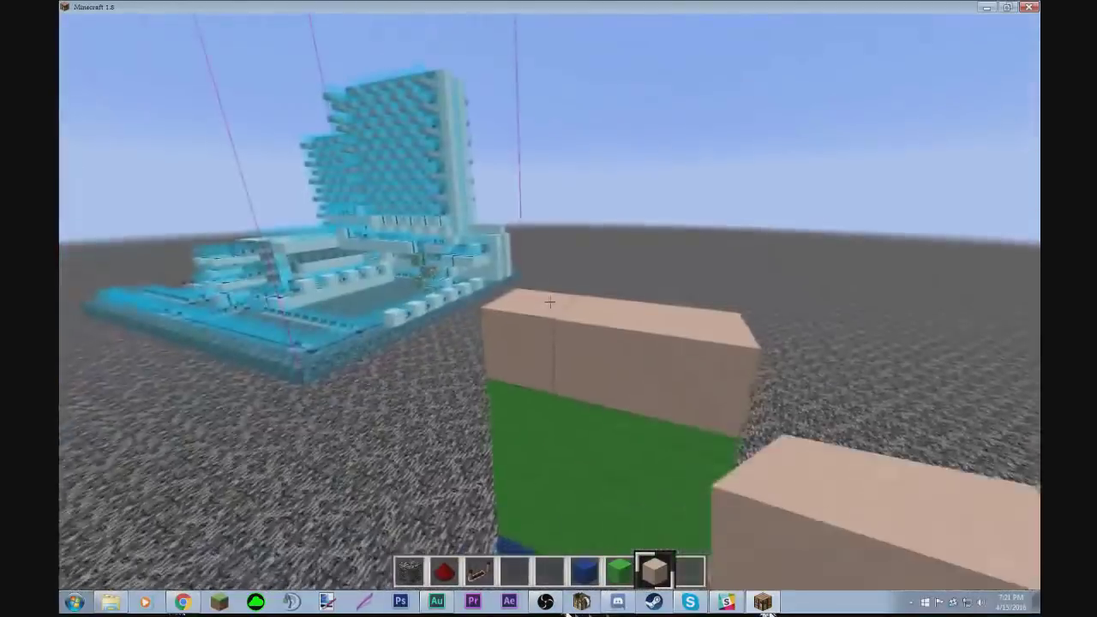
right_click(550, 302)
right_click(550, 302)
right_click(549, 302)
right_click(549, 302)
right_click(550, 303)
right_click(549, 302)
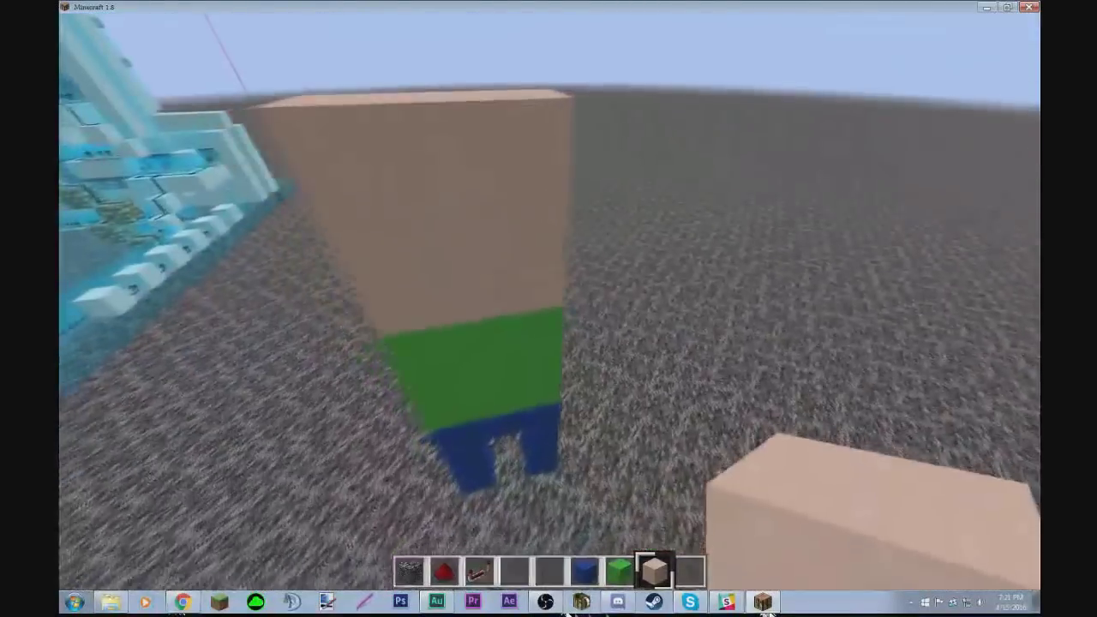
Step: Equip the stone button in hotbar slot 4 and place three on the figure's face as two eyes and a nose
key(e)
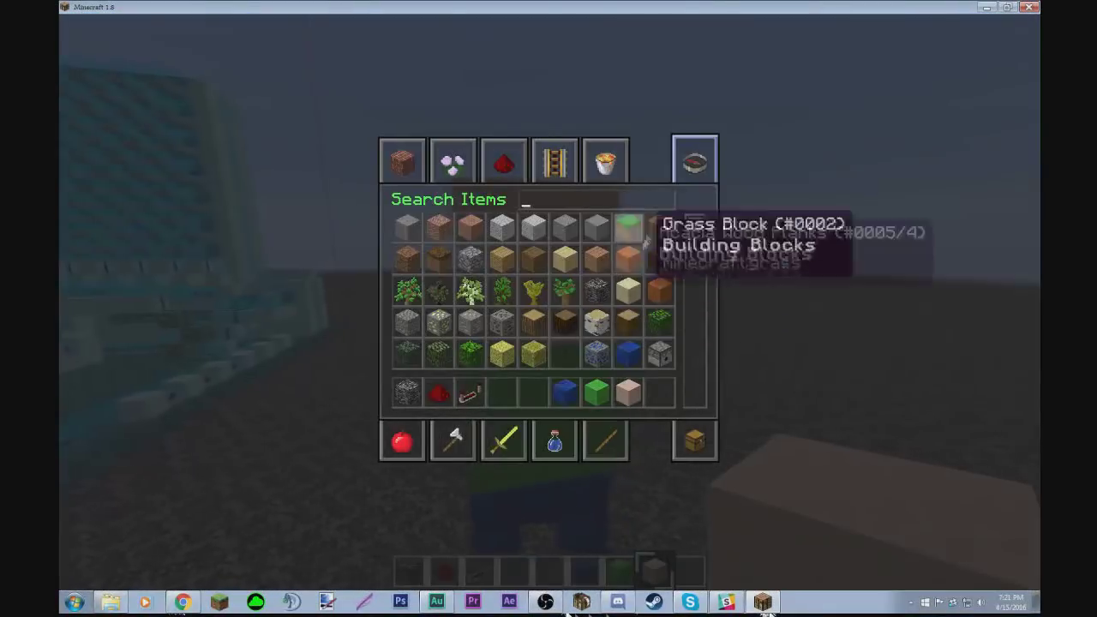
scroll(649, 257, down, 3)
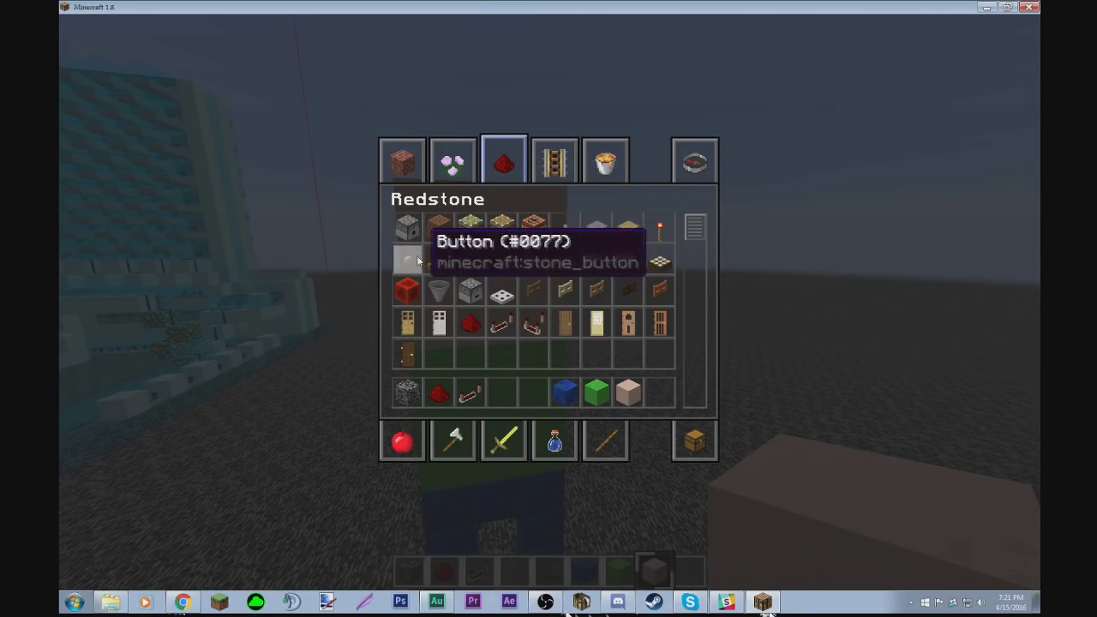
key(e)
key(w)
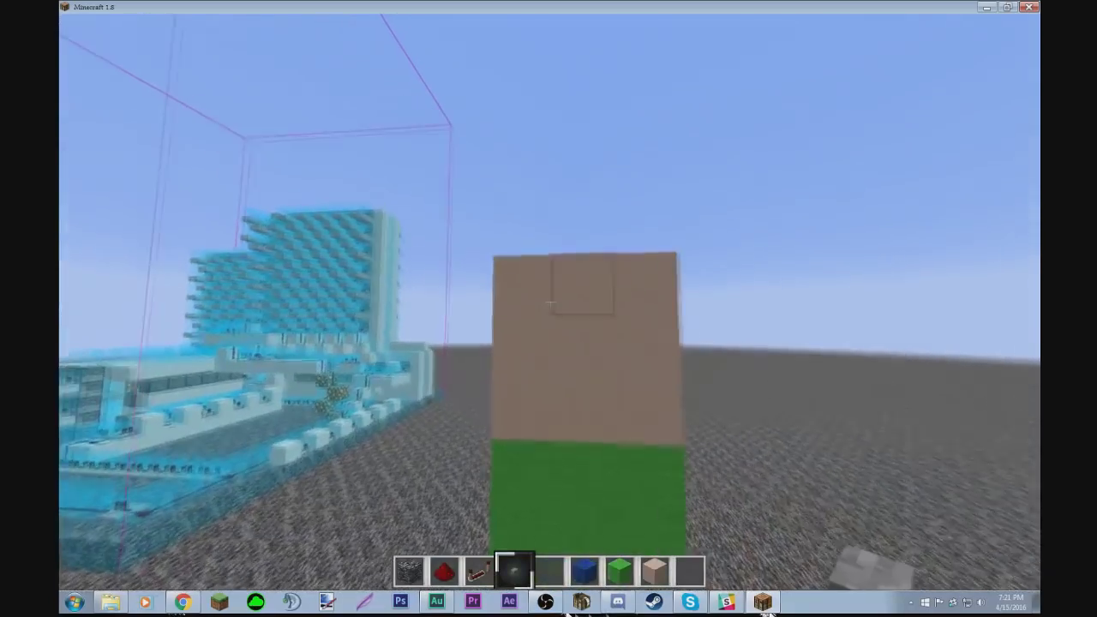
key(s)
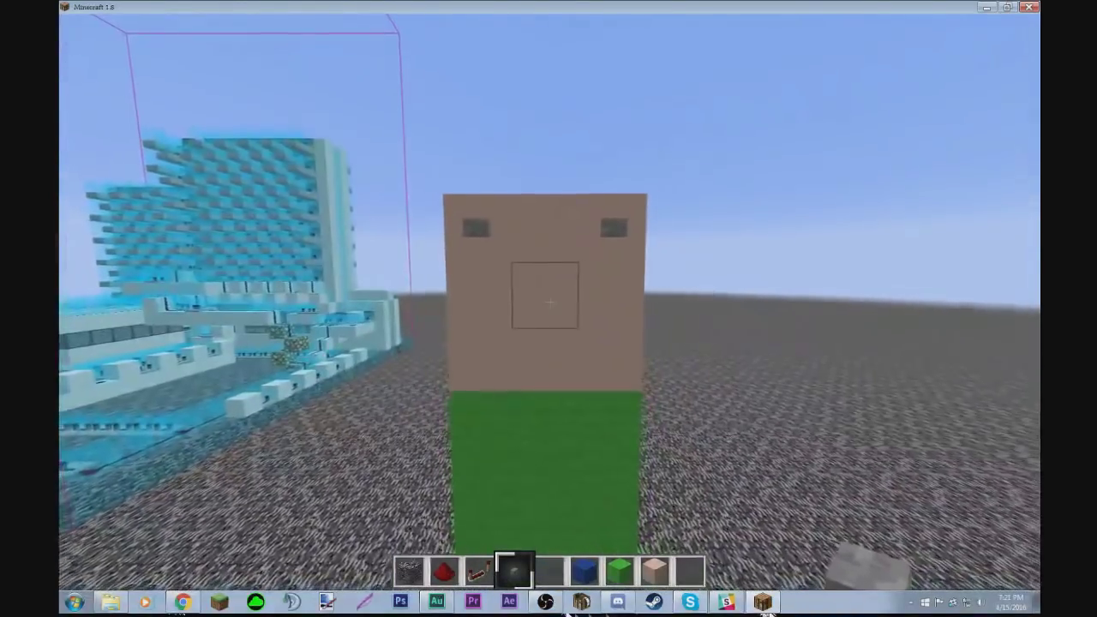
right_click(550, 301)
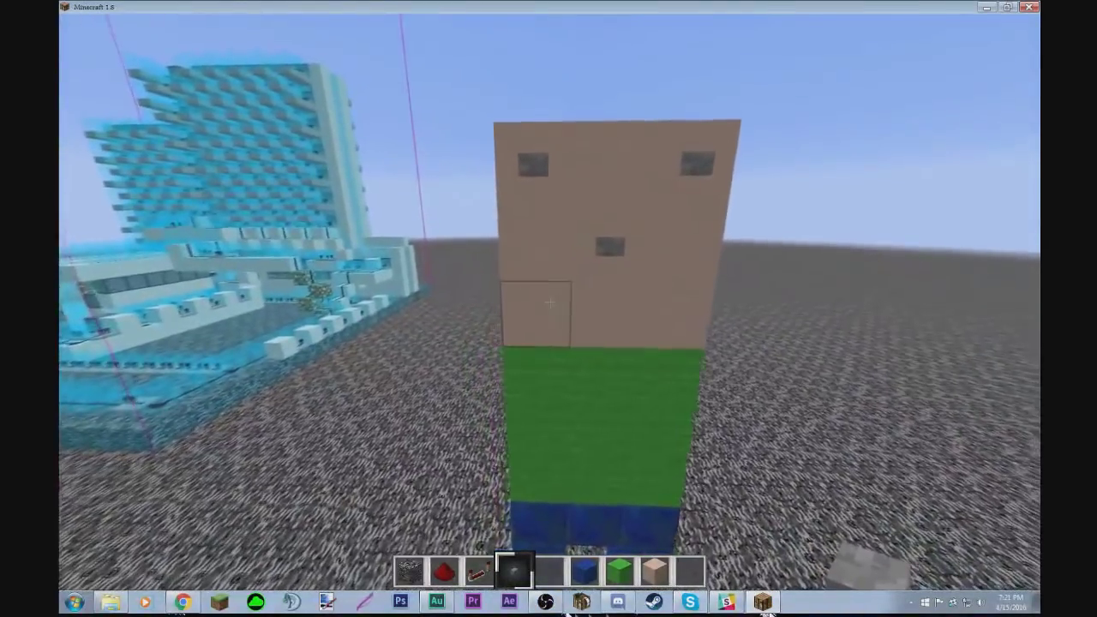
key(s)
Step: Equip an item frame in hotbar slot 5 and place it below the nose as the figure's mouth
key(e)
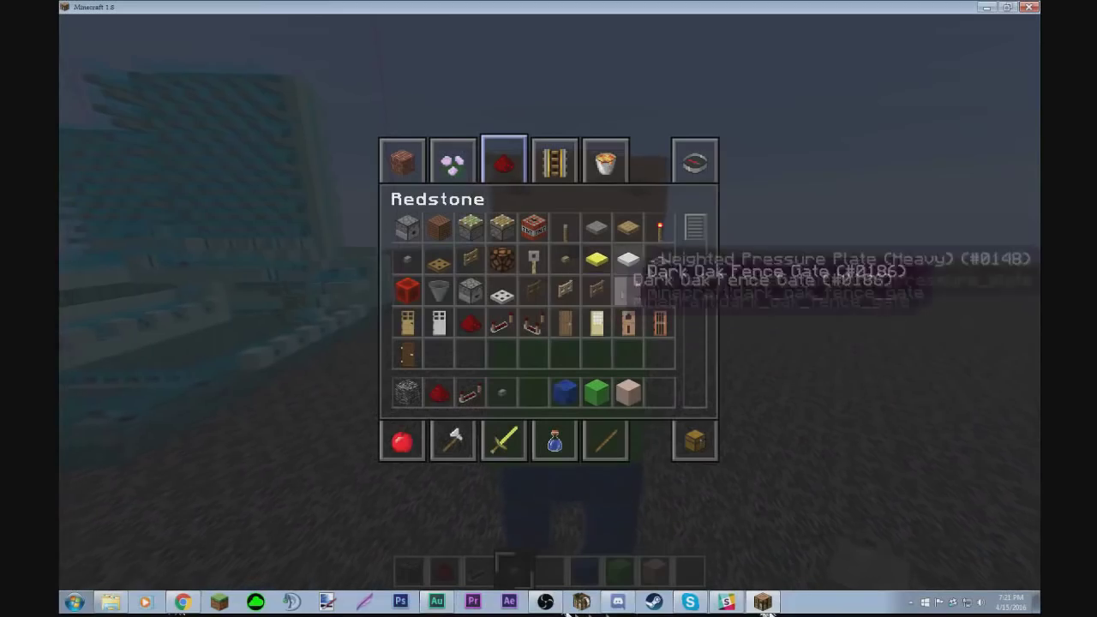
click(453, 161)
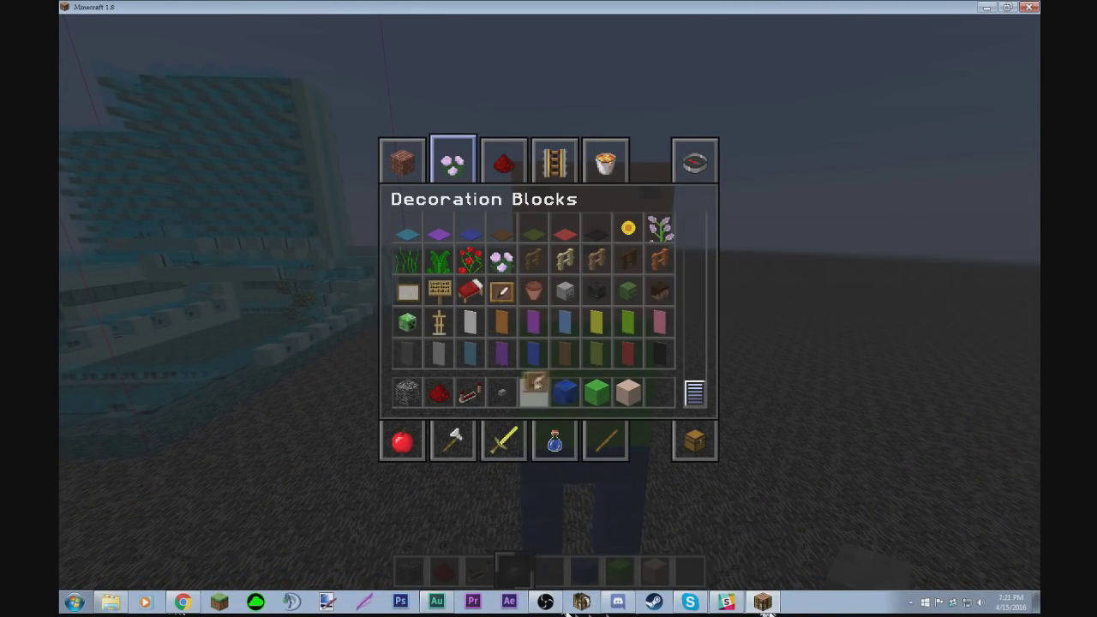
key(e)
key(5)
right_click(549, 302)
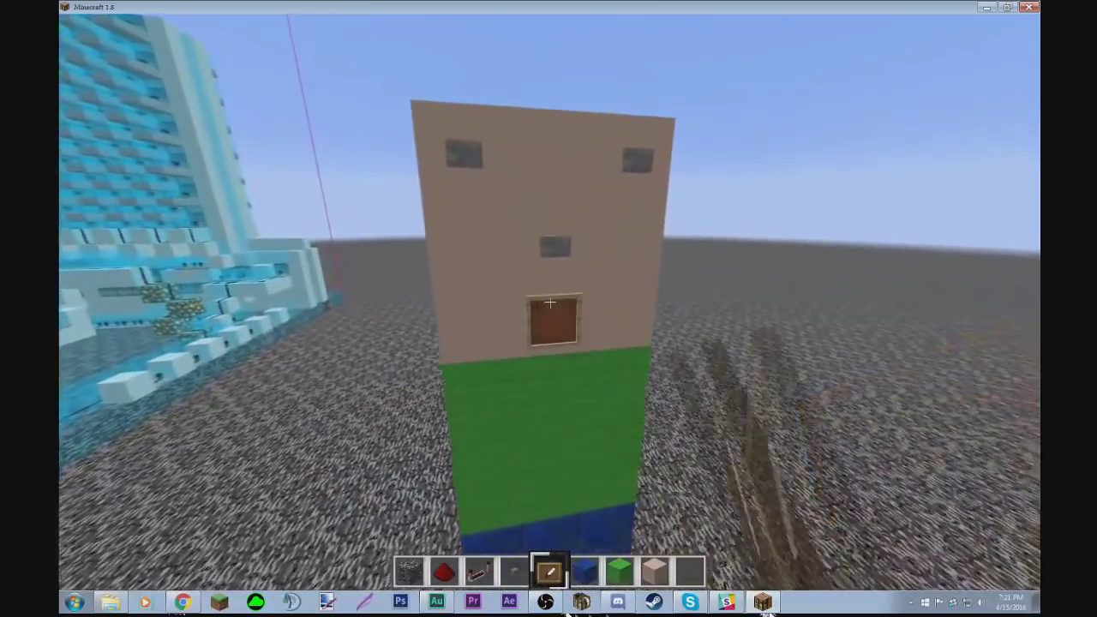
key(s)
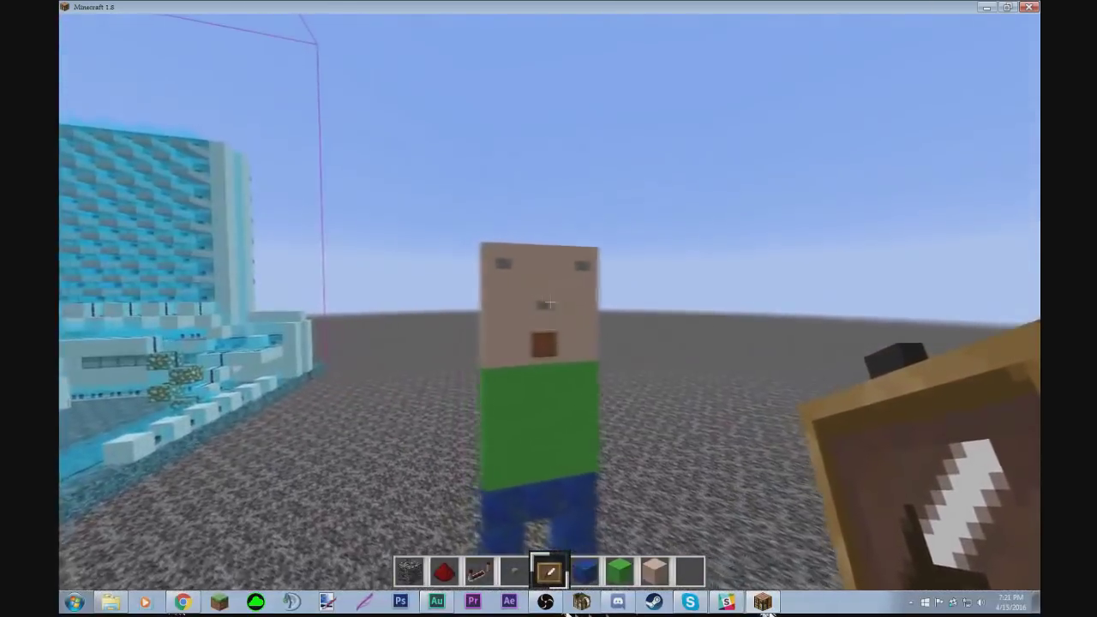
Step: Equip a black building block in hotbar slot 9
key(e)
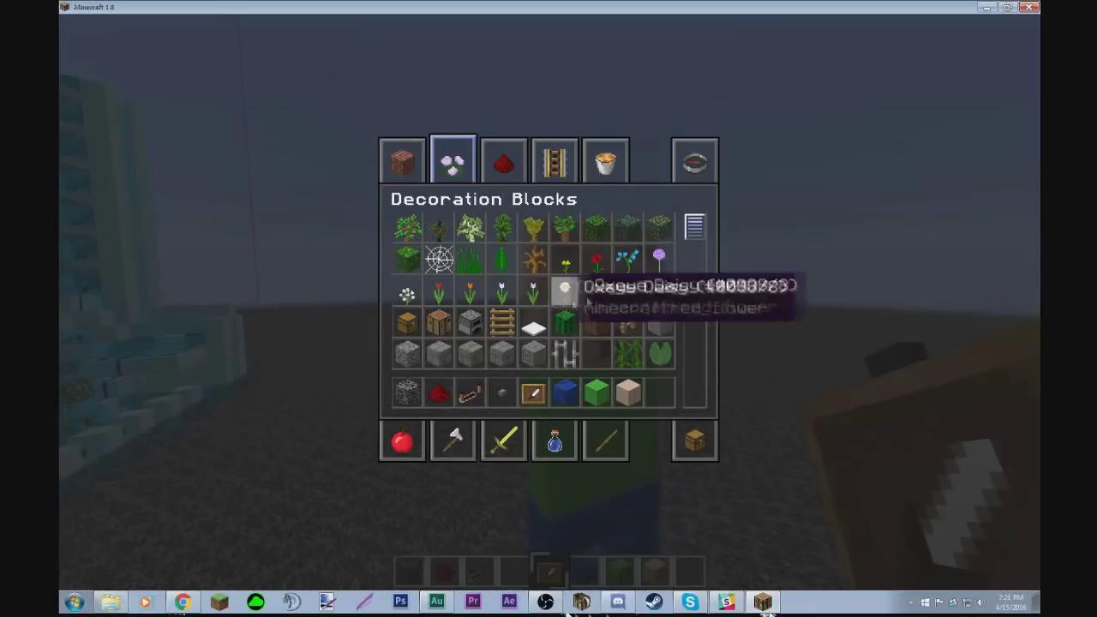
click(385, 167)
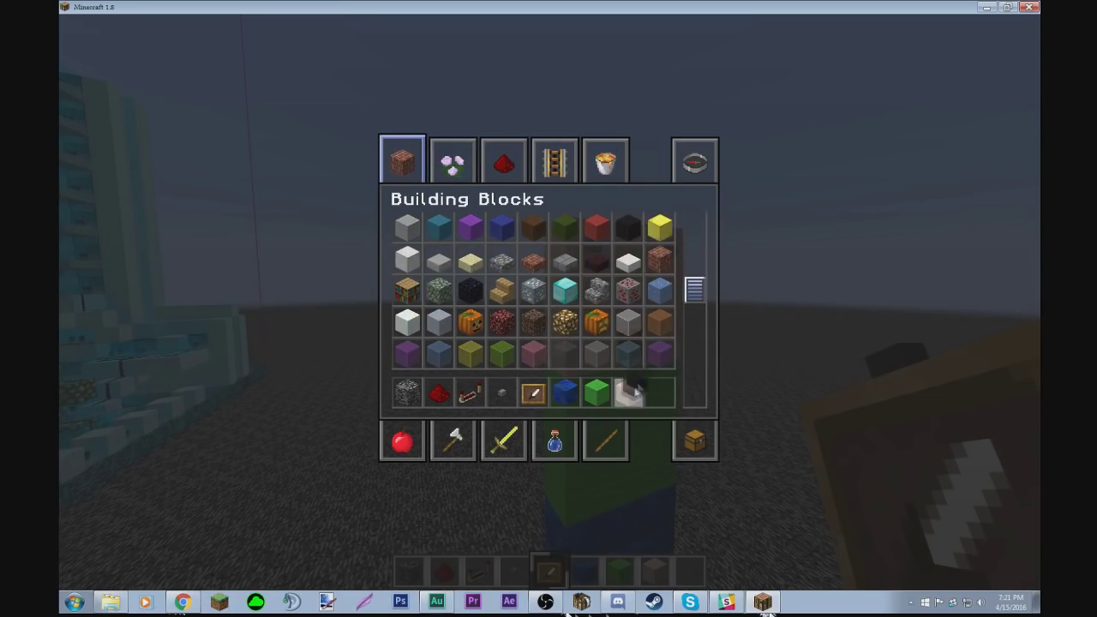
key(e)
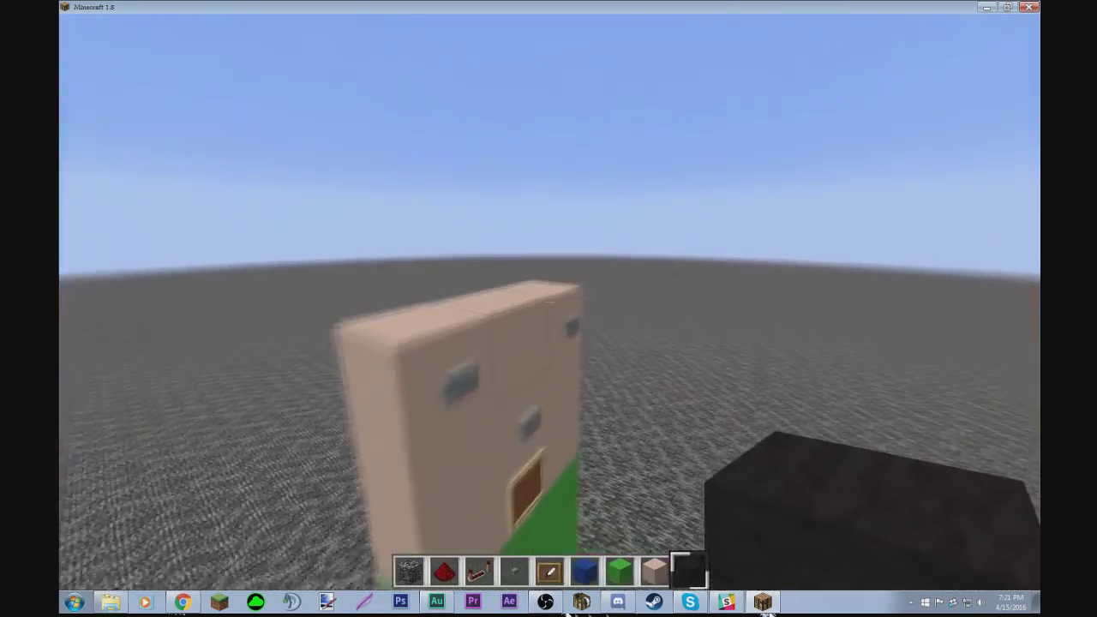
Step: Lay a layer of black blocks over the top of the head and along its front as the hat's base
right_click(550, 302)
right_click(550, 301)
right_click(551, 302)
right_click(550, 302)
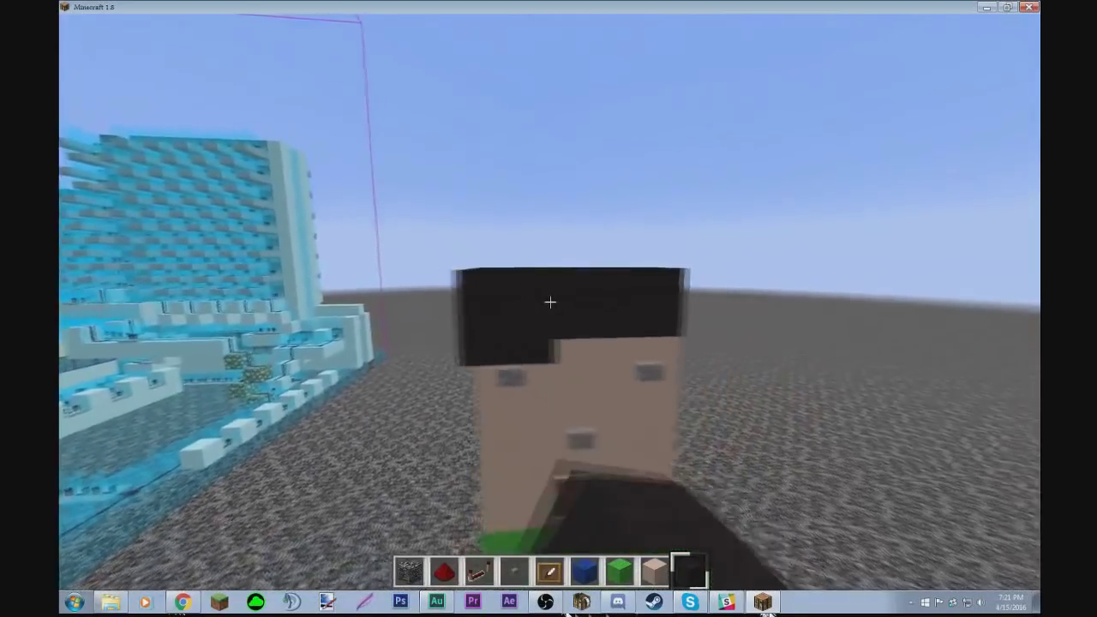
right_click(550, 302)
right_click(550, 301)
right_click(550, 302)
right_click(550, 302)
key(space)
key(d)
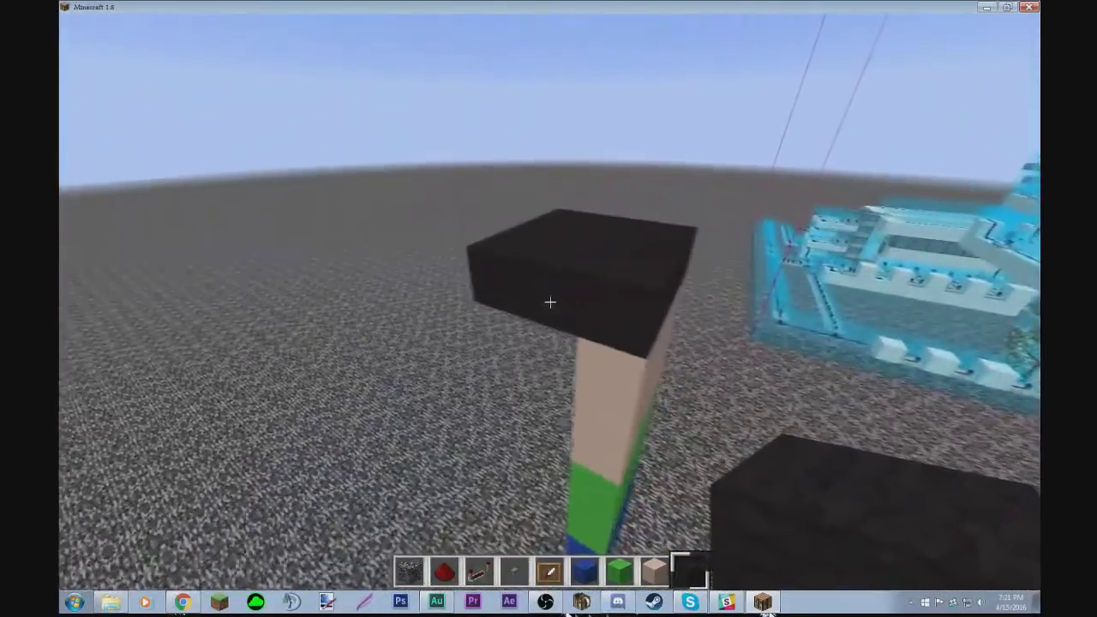
Step: Extend the black hat brim outward around the back and sides of the head
right_click(551, 301)
right_click(550, 302)
key(d)
key(d)
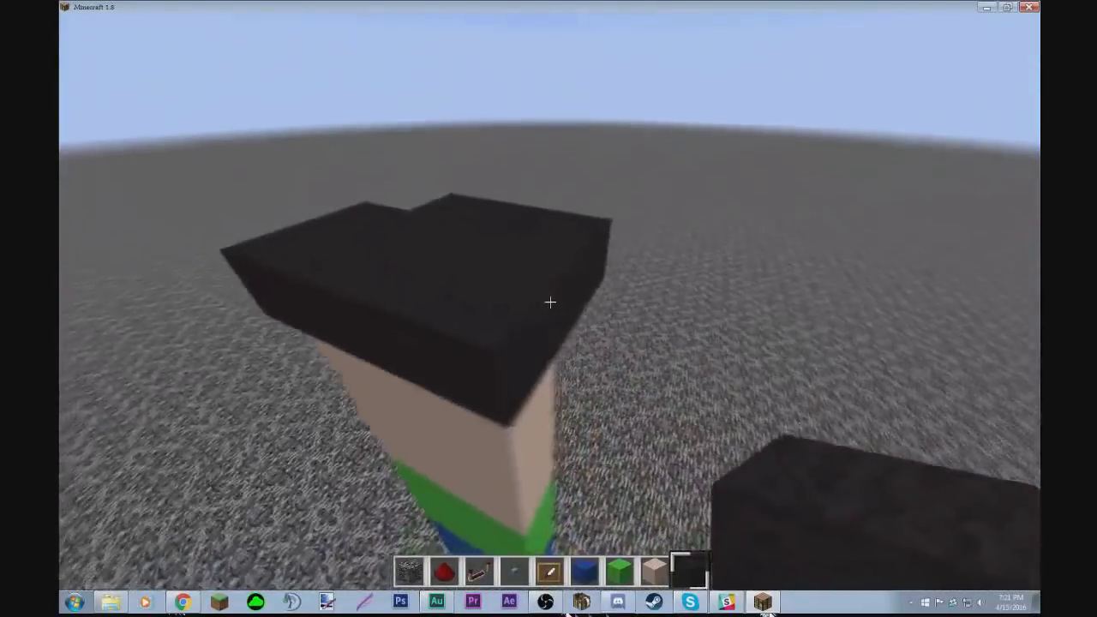
right_click(550, 302)
key(a)
right_click(550, 302)
key(d)
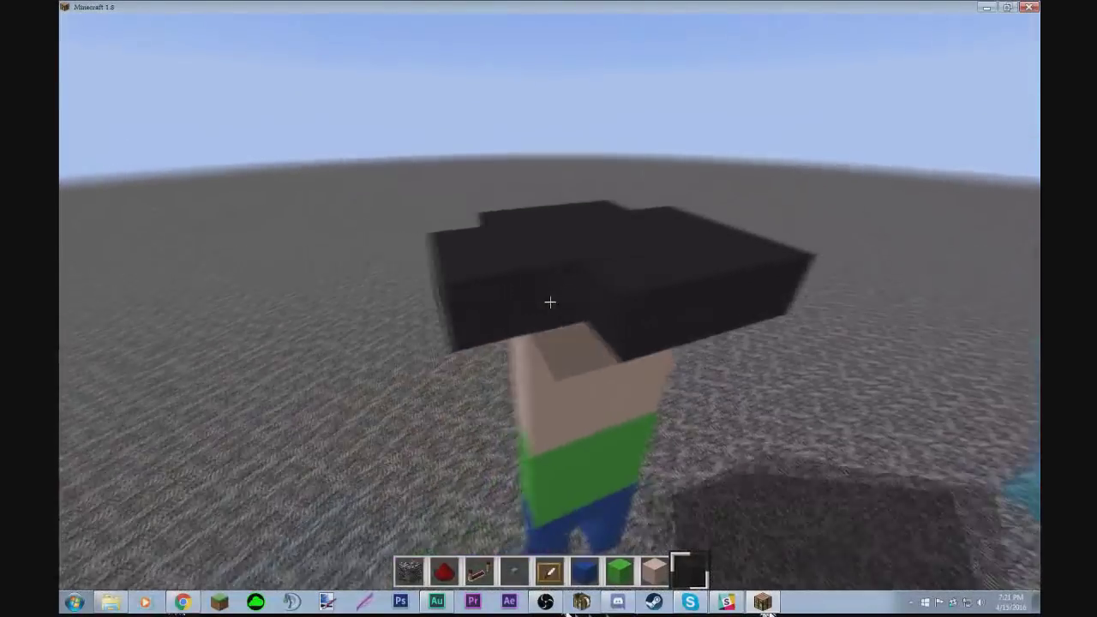
right_click(551, 301)
Step: Build the hat's raised crown from black blocks on top of the brim
key(w)
right_click(550, 302)
right_click(550, 302)
right_click(550, 302)
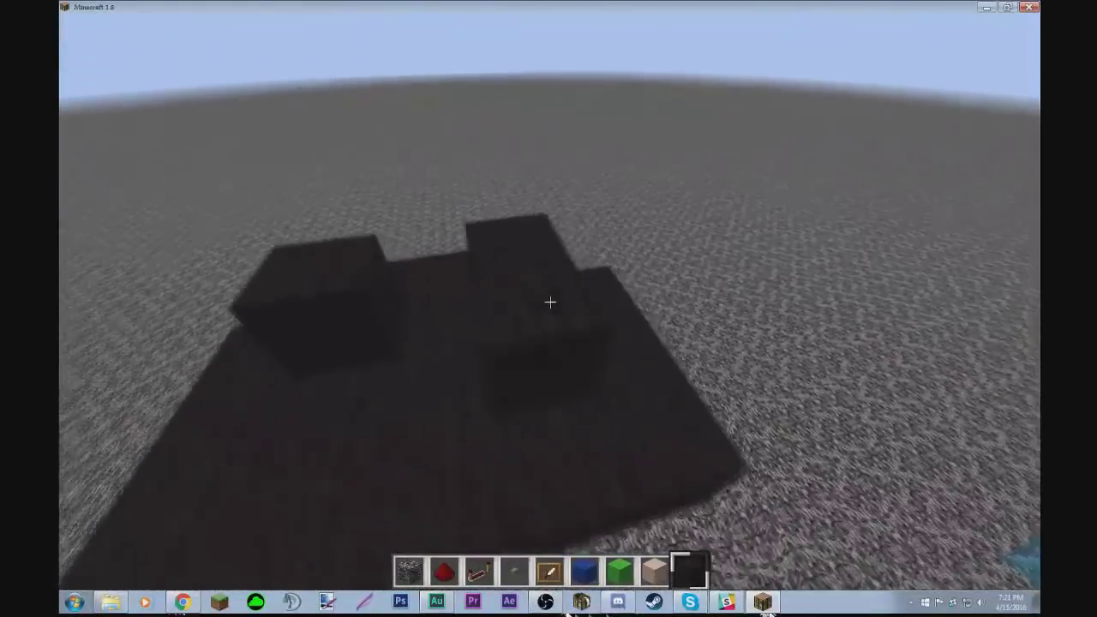
key(s)
right_click(550, 302)
right_click(551, 302)
right_click(550, 302)
key(d)
key(w)
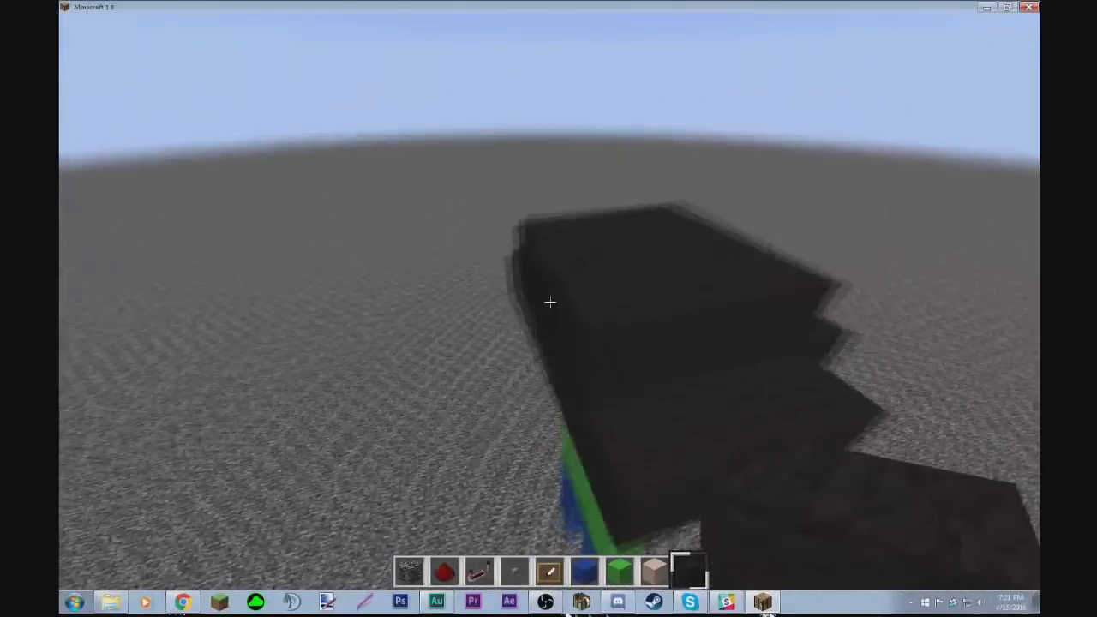
Step: Add the missing black blocks along the side of the hat to complete its brim
right_click(550, 302)
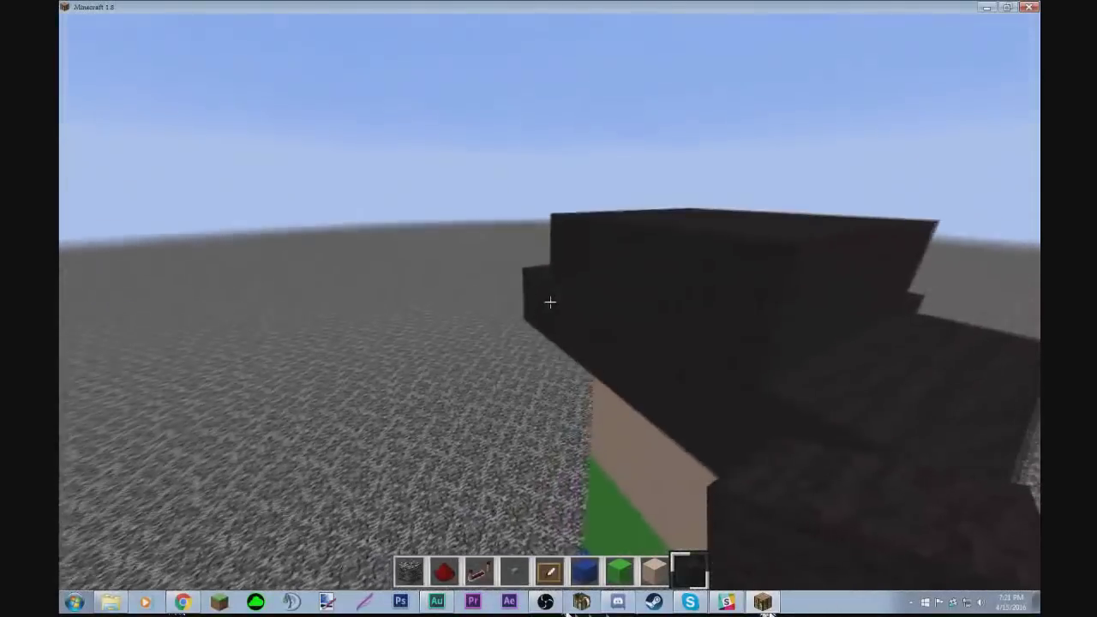
right_click(551, 301)
key(s)
right_click(551, 301)
right_click(551, 302)
key(s)
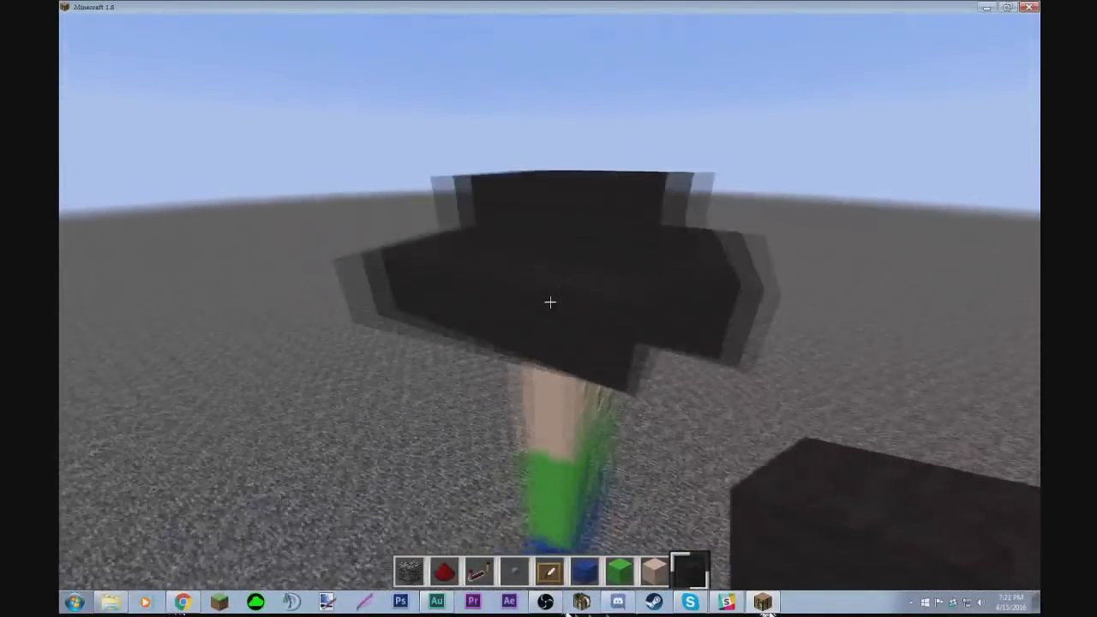
key(s)
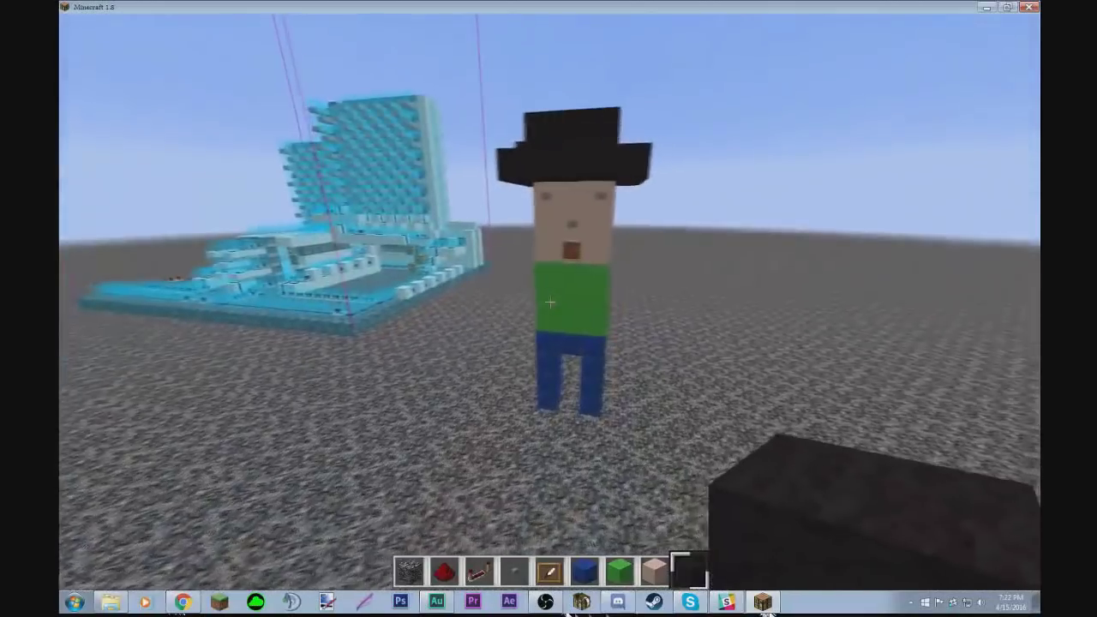
Step: Build the arm on the figure's left side from pale beige clay, stretching forward from the top of the torso
key(e)
key(e)
key(w)
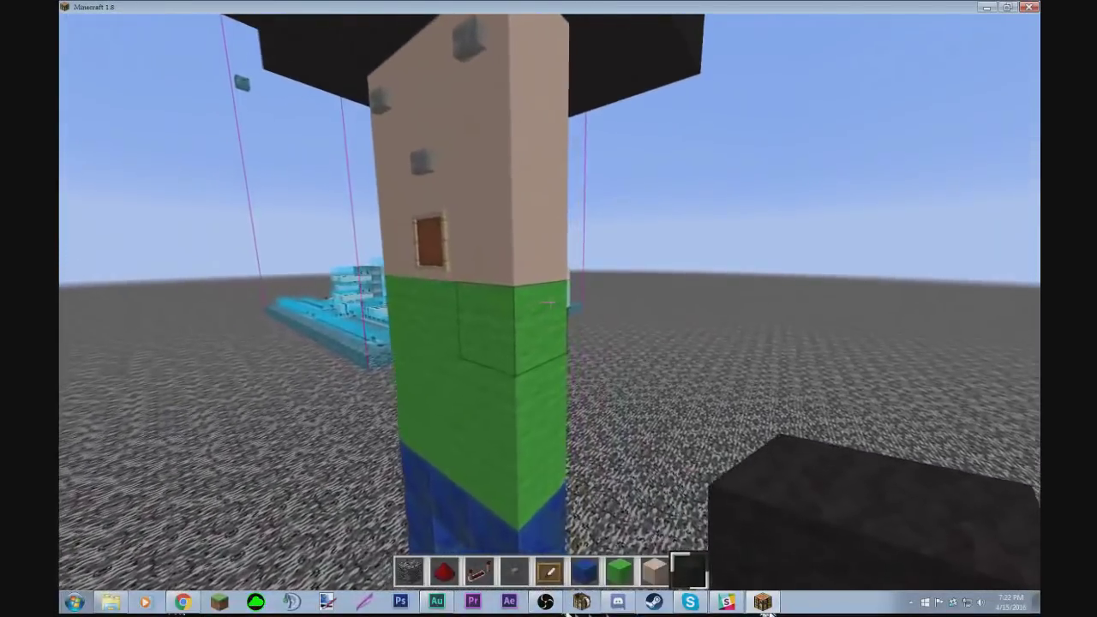
scroll(549, 308, up, 1)
right_click(549, 302)
right_click(550, 302)
key(s)
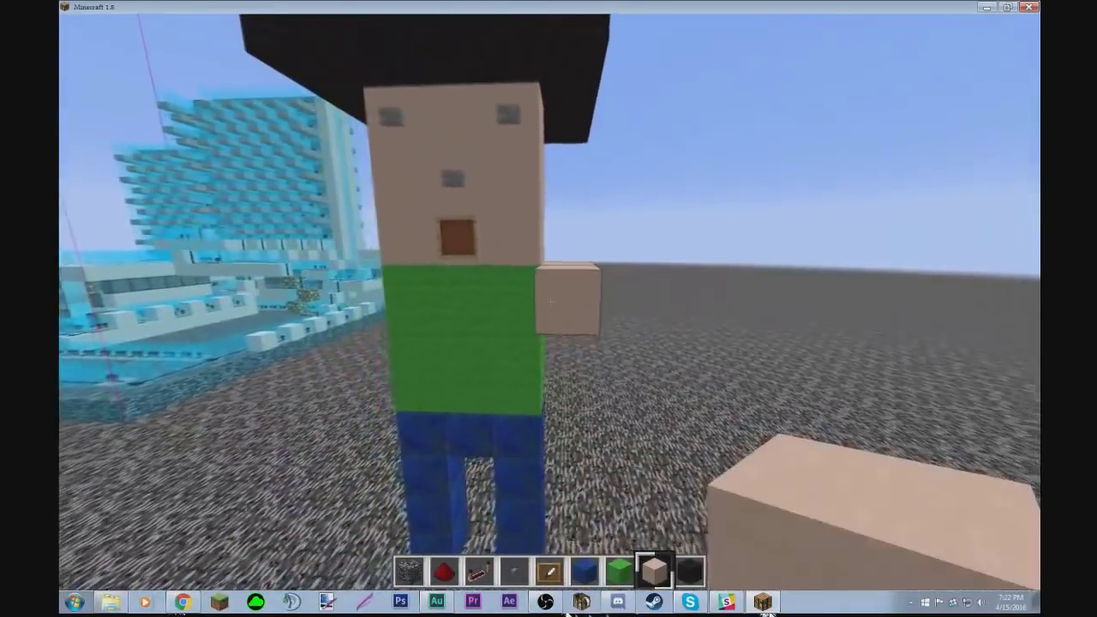
Step: Build a pale beige clay arm hanging down two blocks on the figure's right side
key(a)
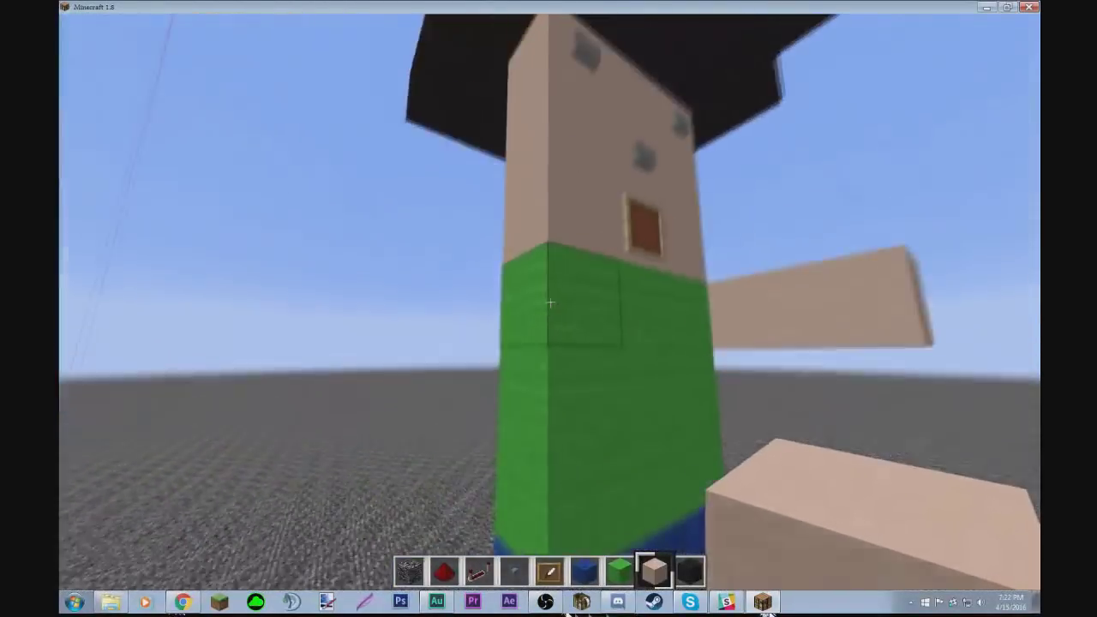
right_click(549, 302)
right_click(549, 302)
right_click(549, 302)
key(s)
key(s)
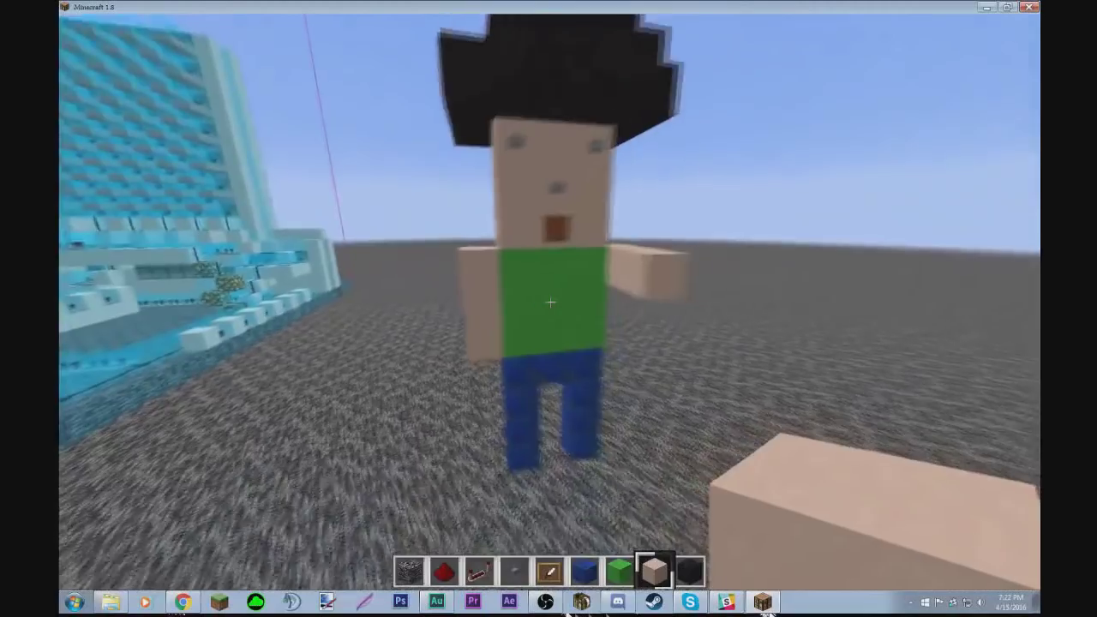
Step: Clear the building items from the hotbar, keeping only the block in slot 1
key(d)
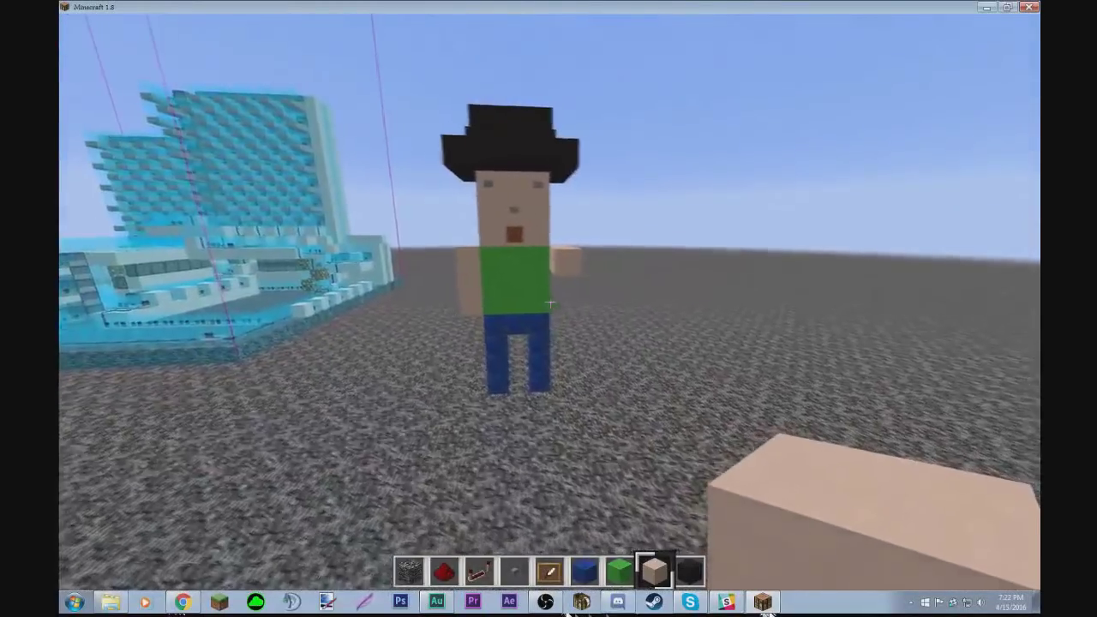
key(a)
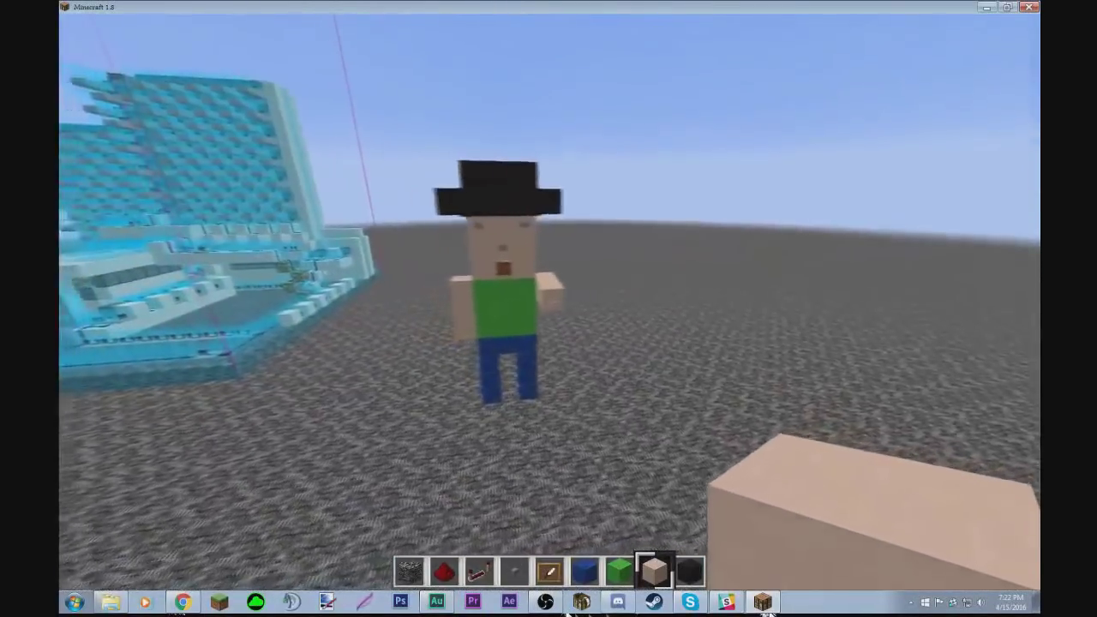
key(w)
key(e)
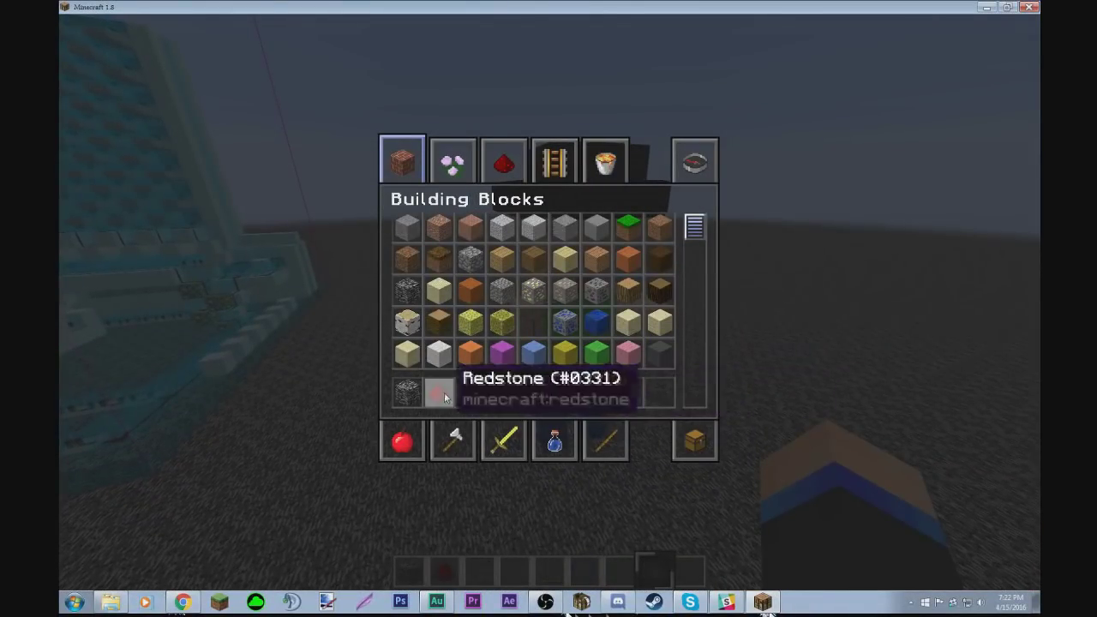
key(e)
Step: Set the red point of the schematic save selection to X -11, Y 15, Z 73 near the figure
key(w)
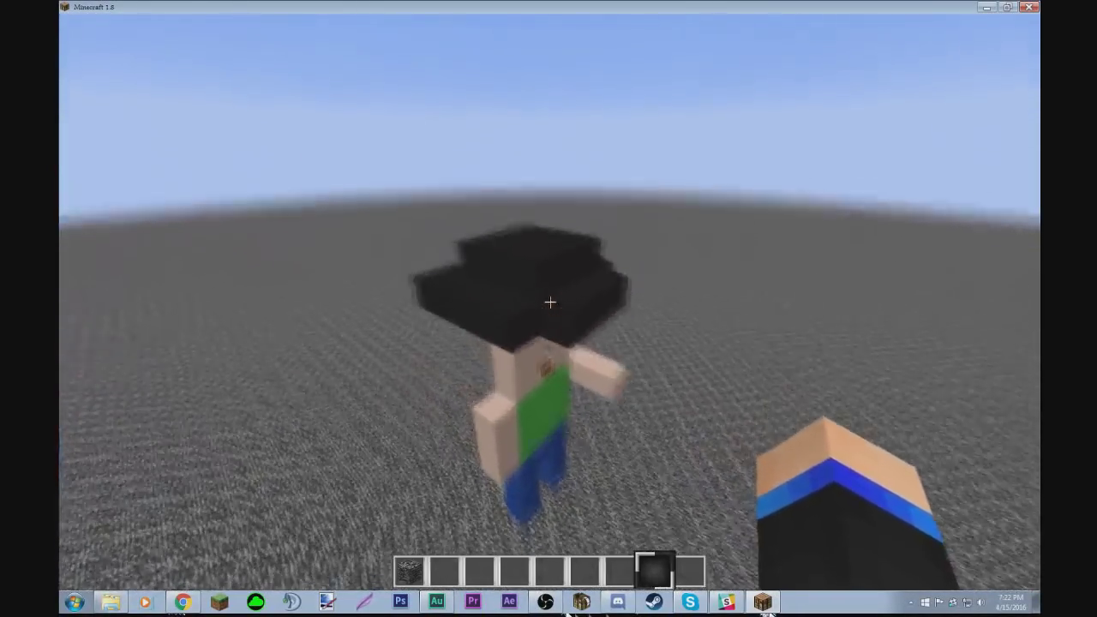
key(space)
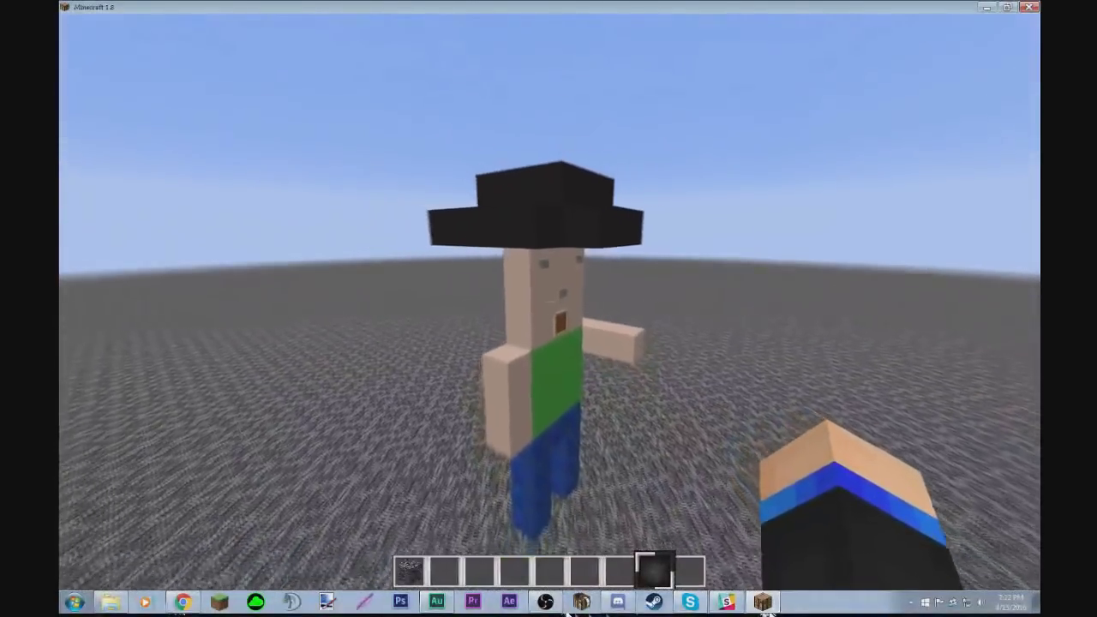
key(w)
key(space)
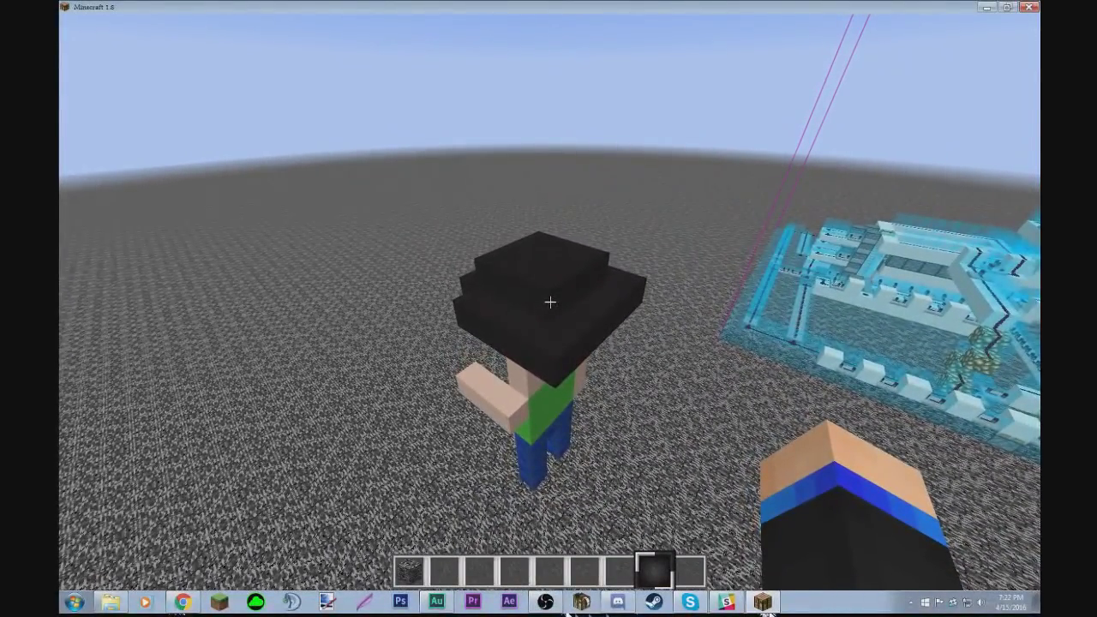
key(KP_Multiply)
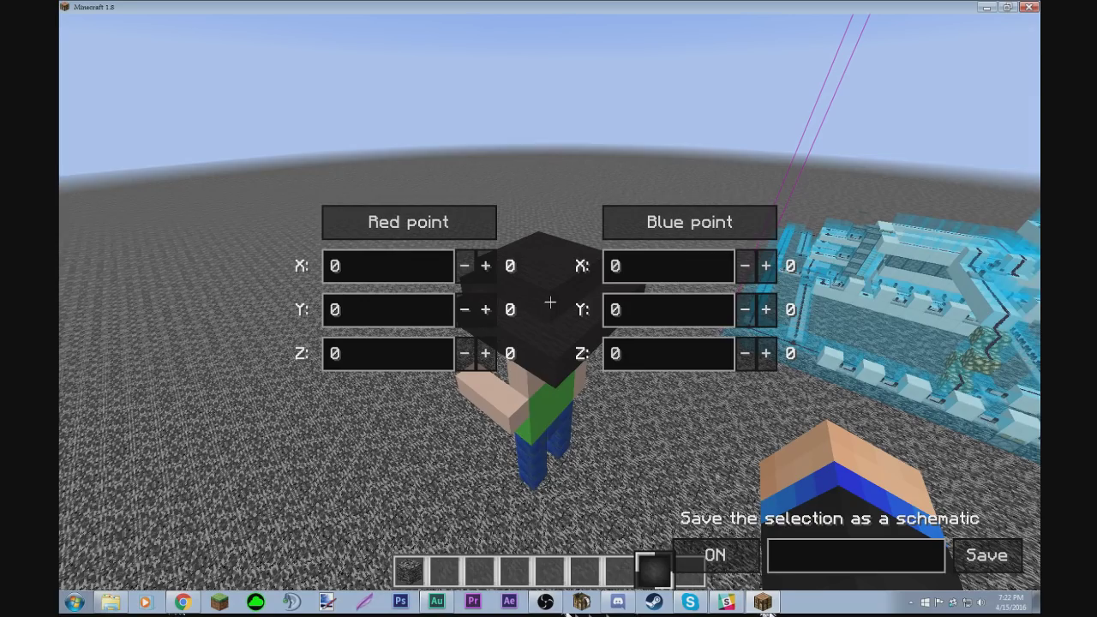
key(Escape)
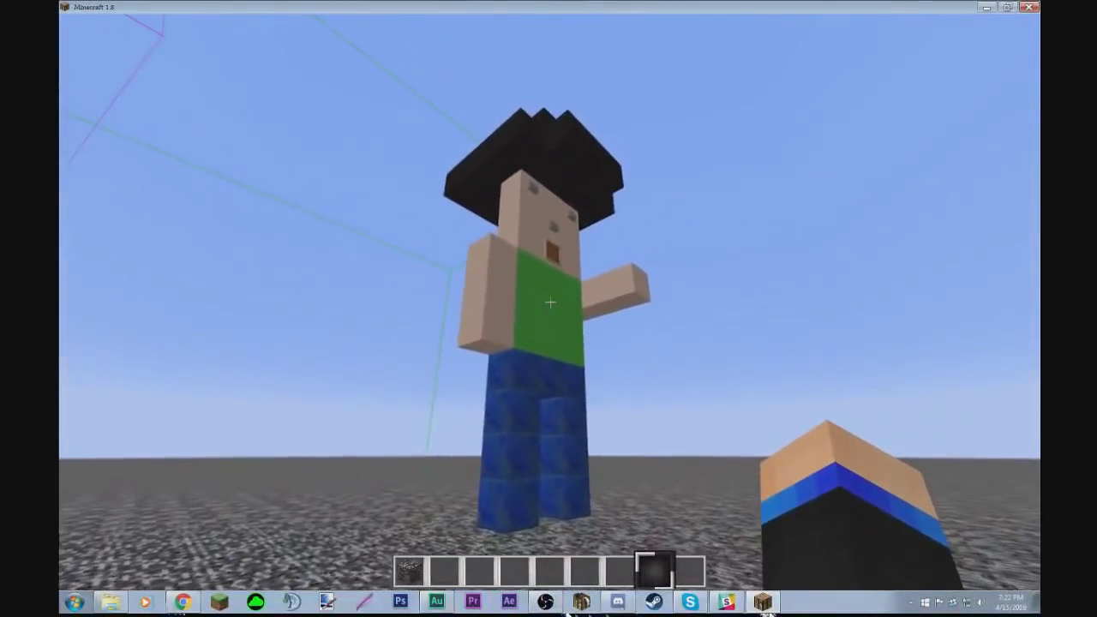
key(KP_Multiply)
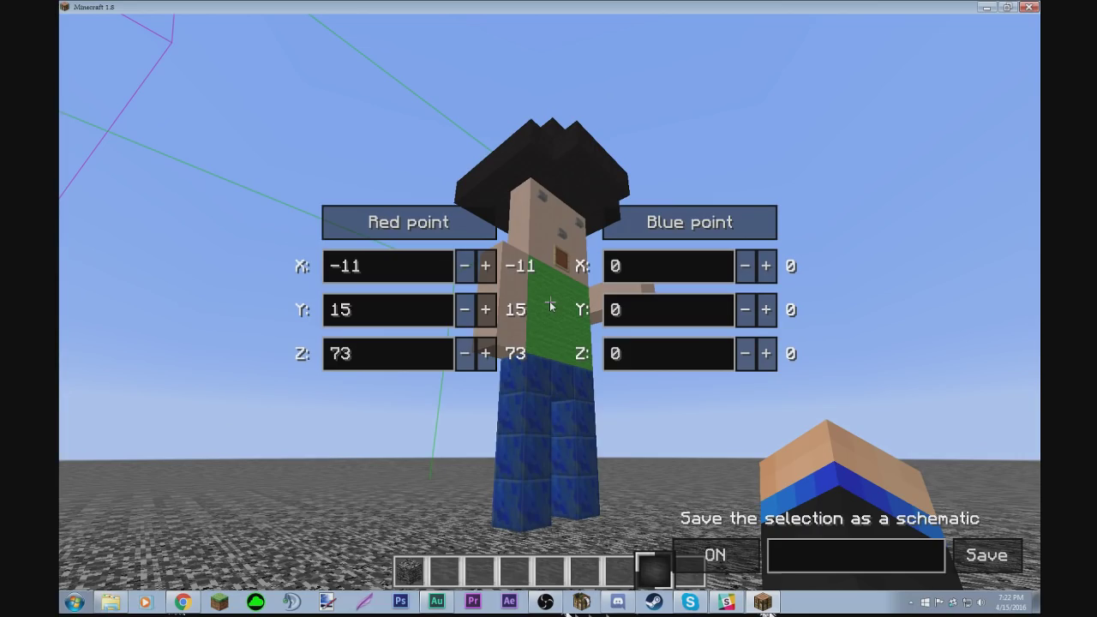
key(Escape)
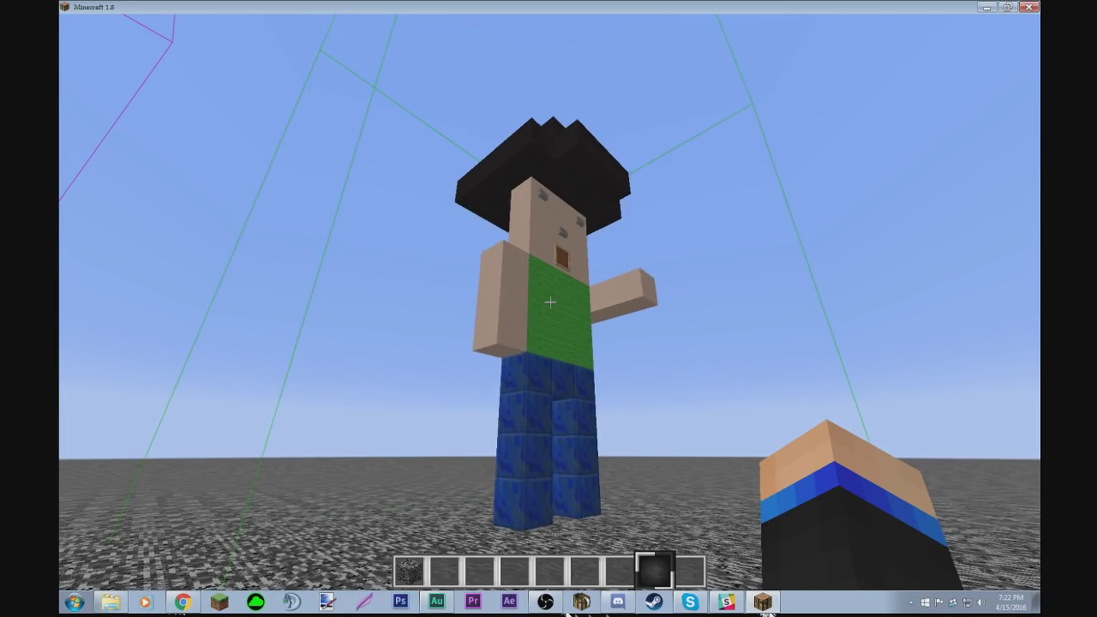
Step: Tighten the save selection around the figure by setting the red point to X -12 and Z 71, keeping Y 15
key(space)
key(s)
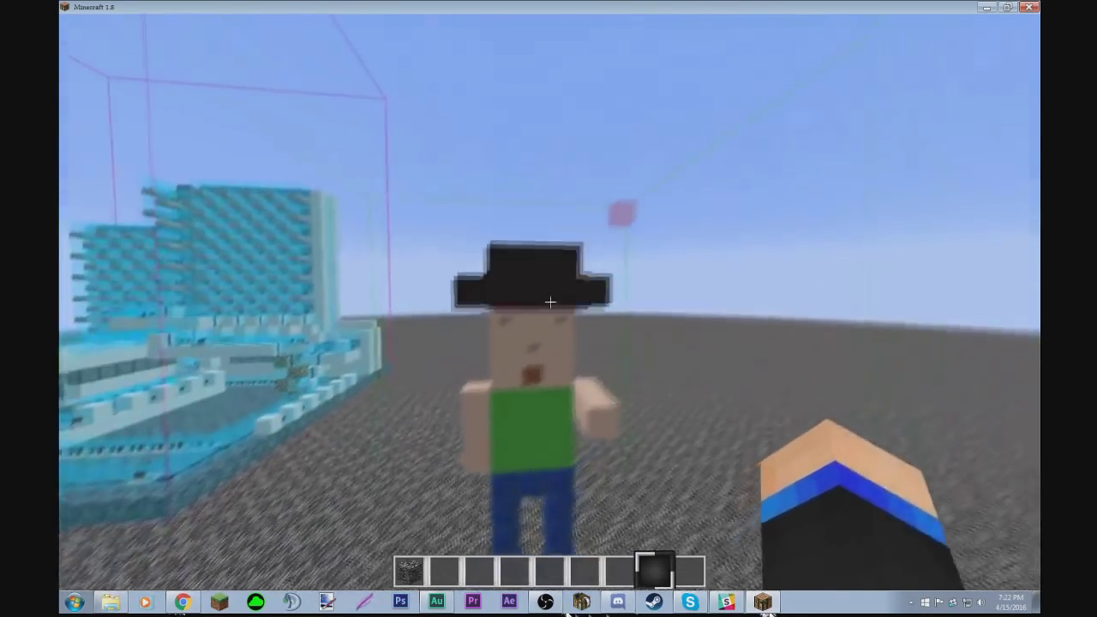
key(w)
key(KP_Multiply)
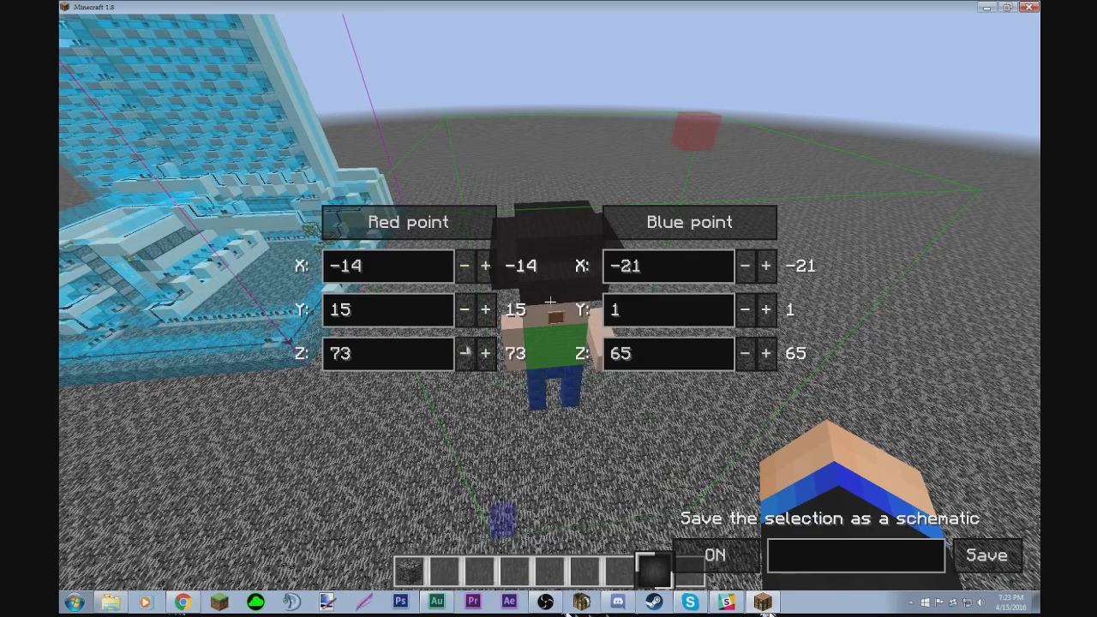
key(Escape)
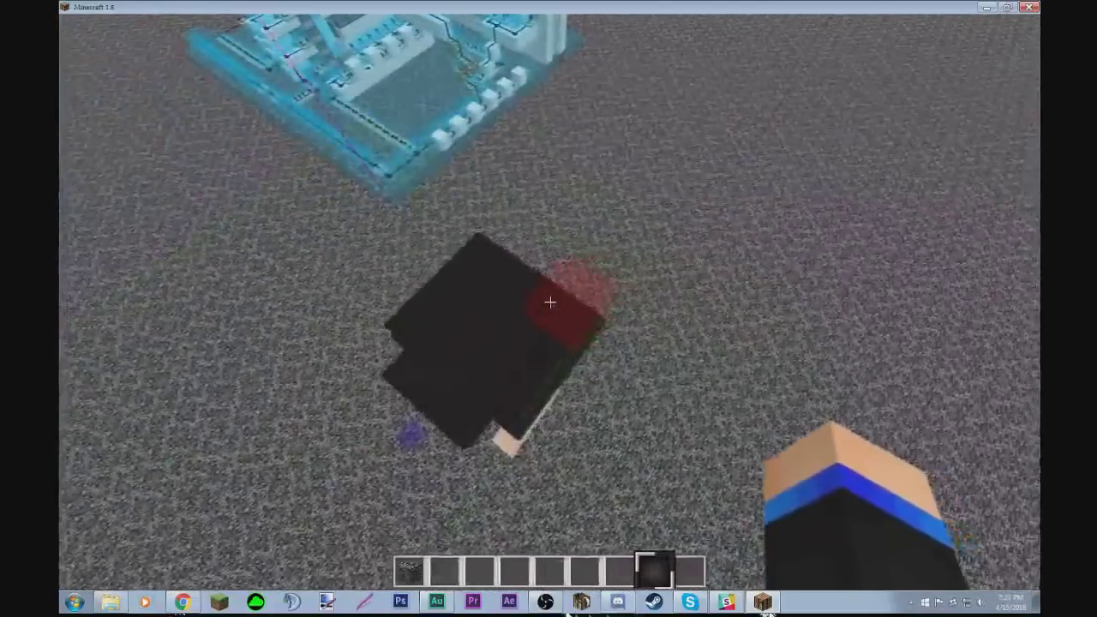
key(KP_Multiply)
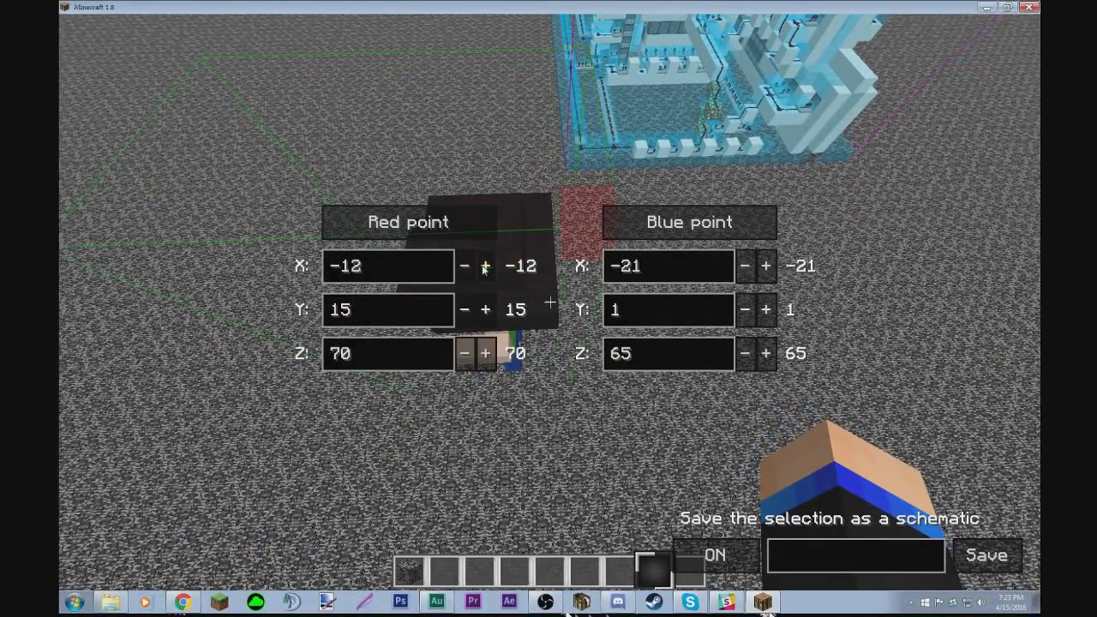
key(Escape)
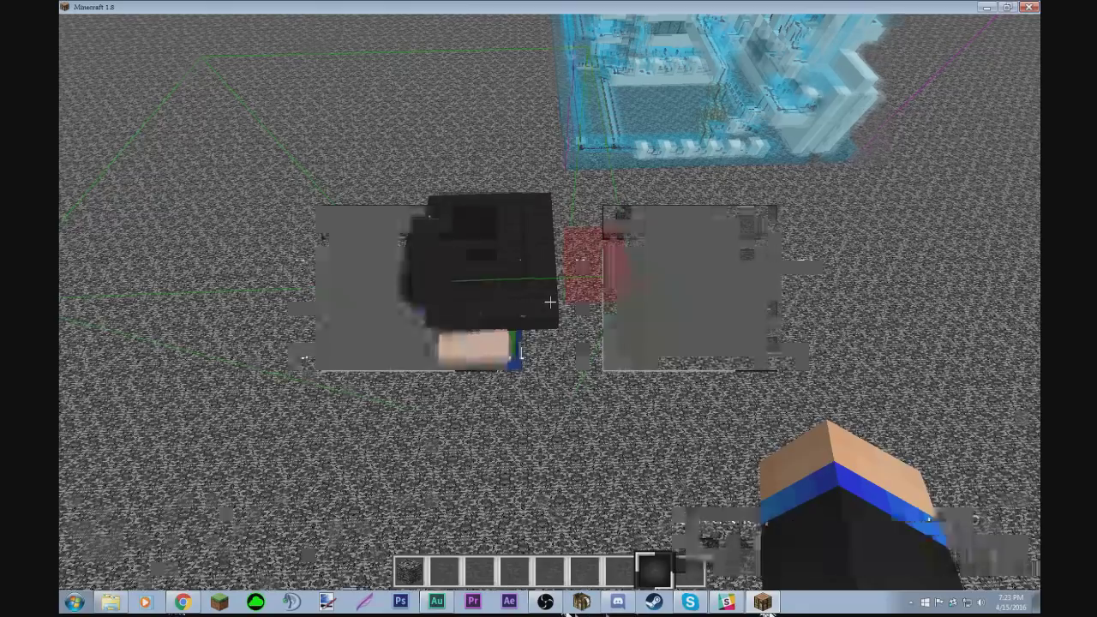
Step: Set the save selection's blue point to X -18 and the red point to Y 12, and check the box around the figure
key(w)
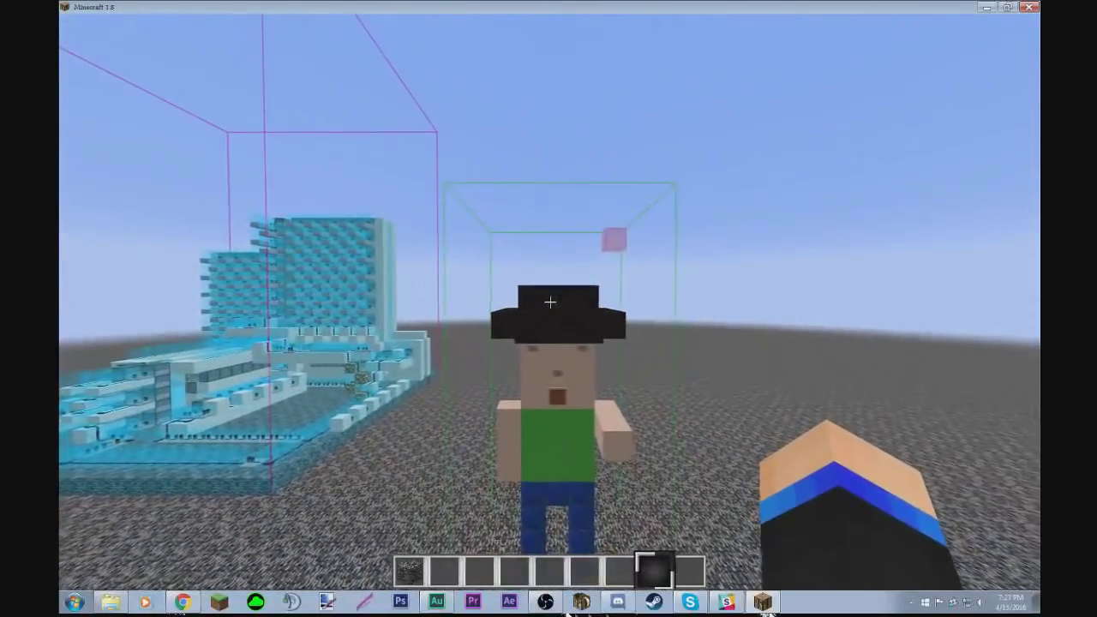
key(KP_Multiply)
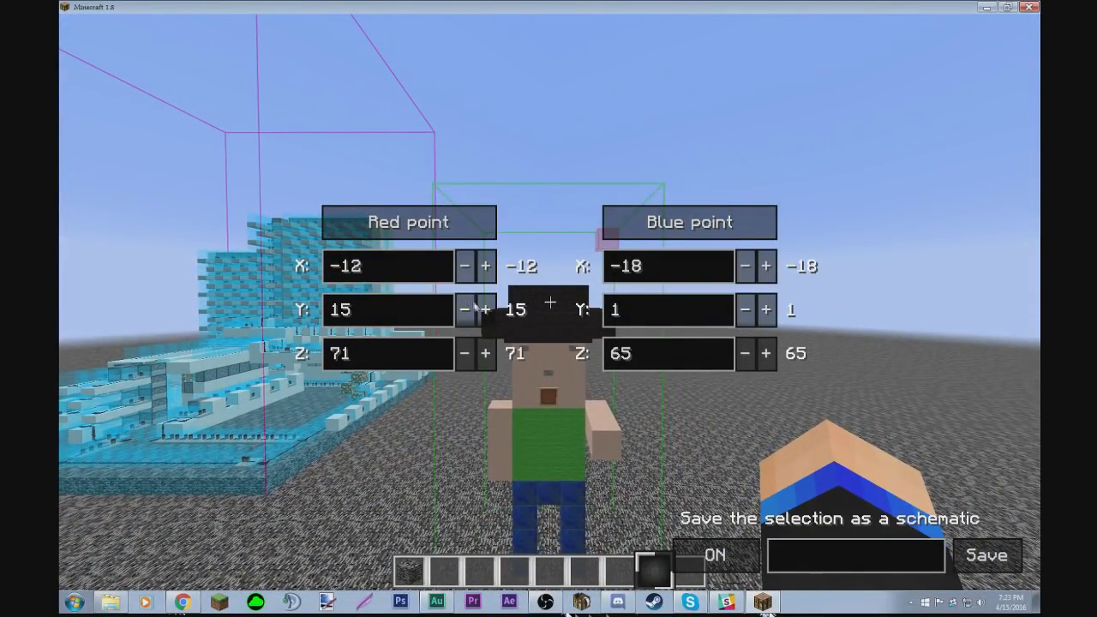
key(Escape)
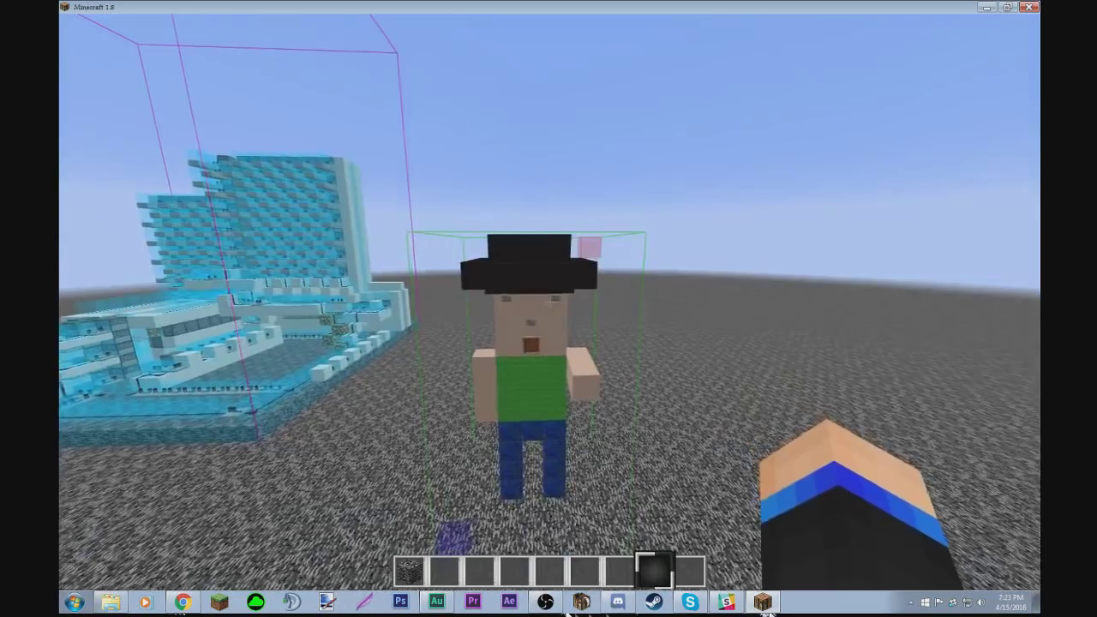
key(w)
key(shift)
key(s)
key(shift)
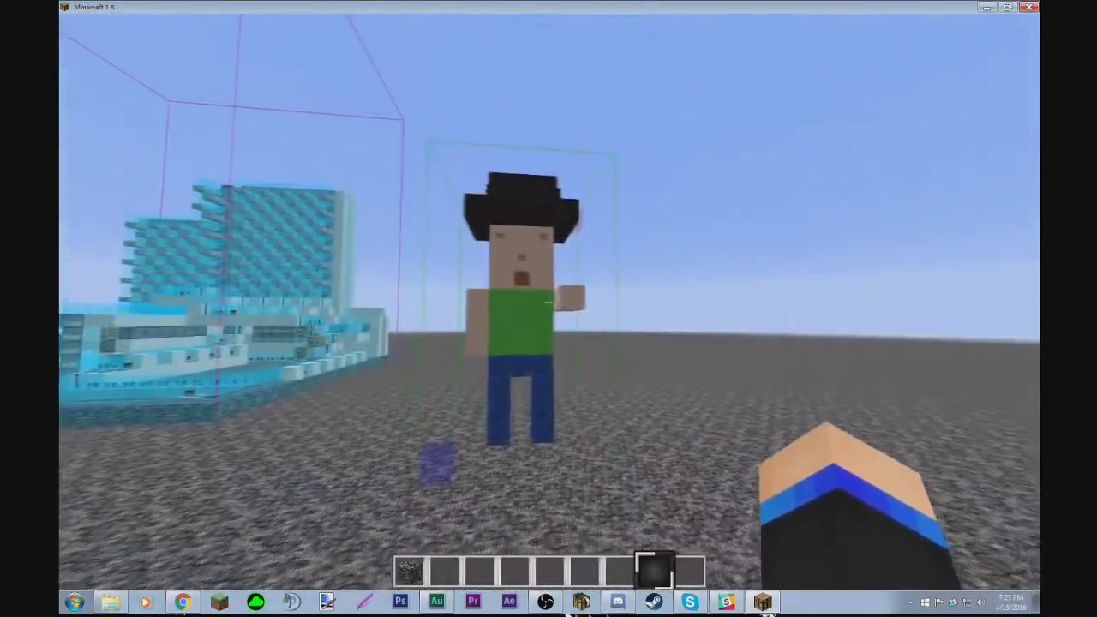
key(a)
key(w)
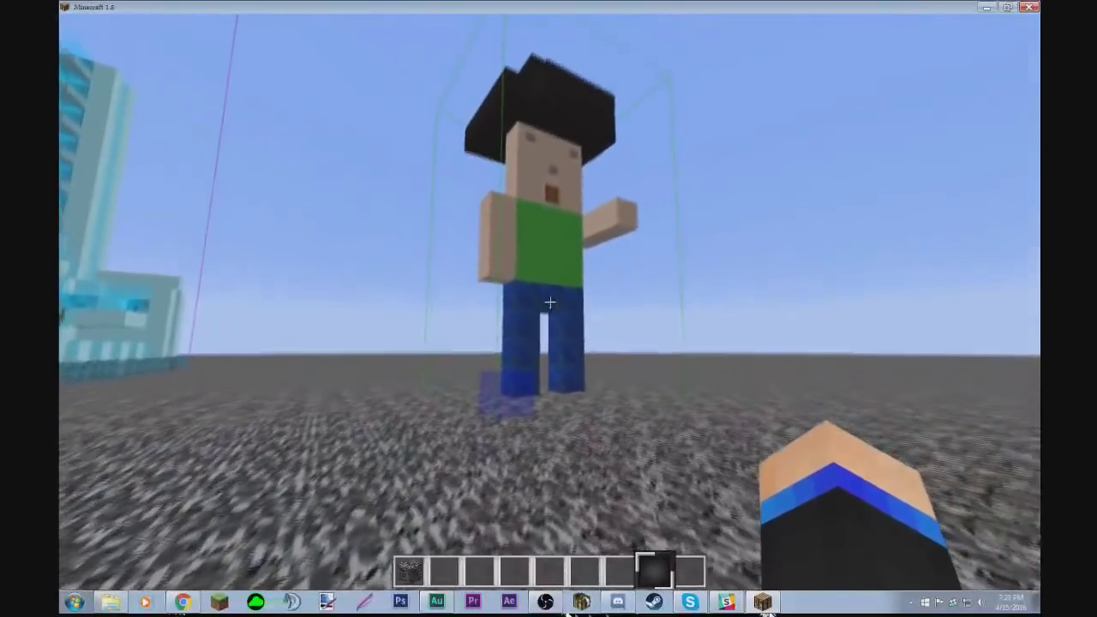
Step: Save the selection around the figure as a schematic named Cool Guy
key(KP_Multiply)
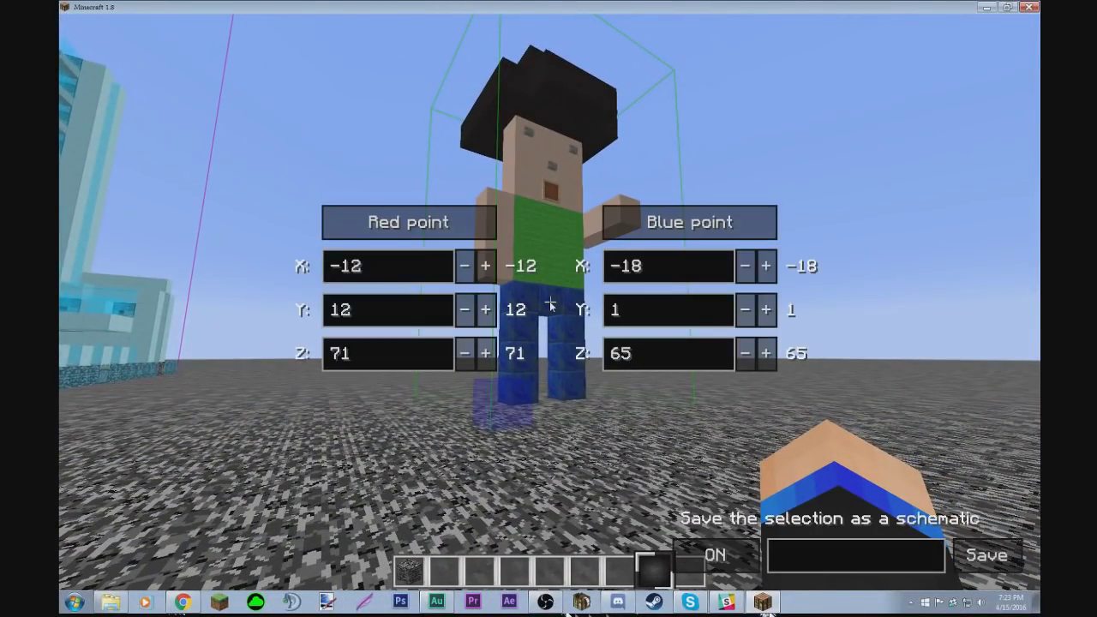
click(848, 556)
text(Cool Guy)
key(Escape)
key(t)
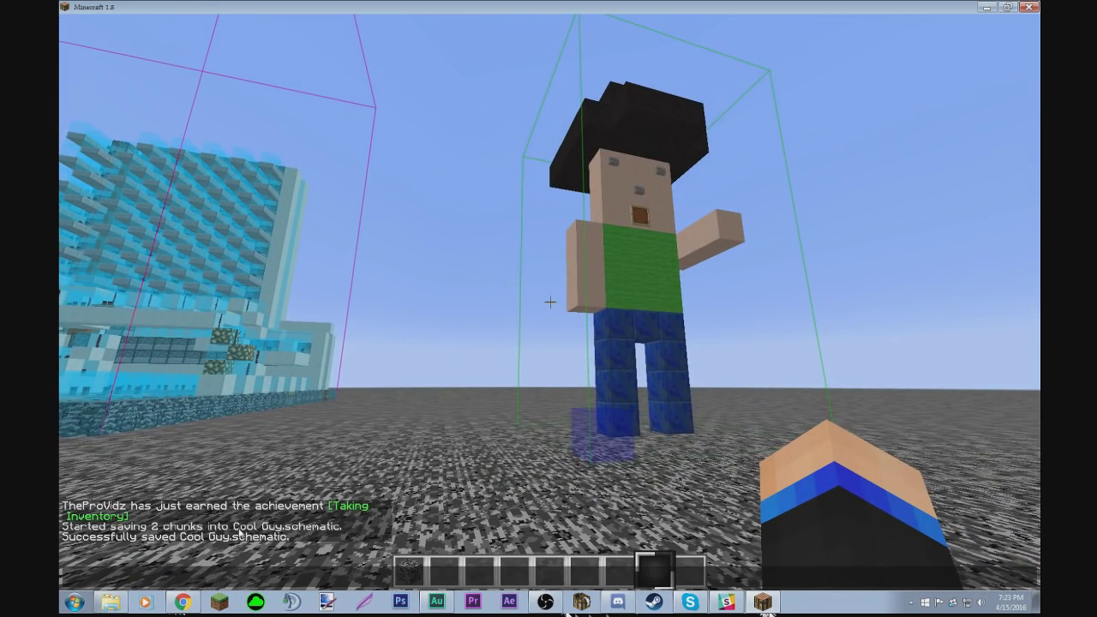
key(Escape)
Step: Load the Cool Guy schematic from the schematic file list
key(w)
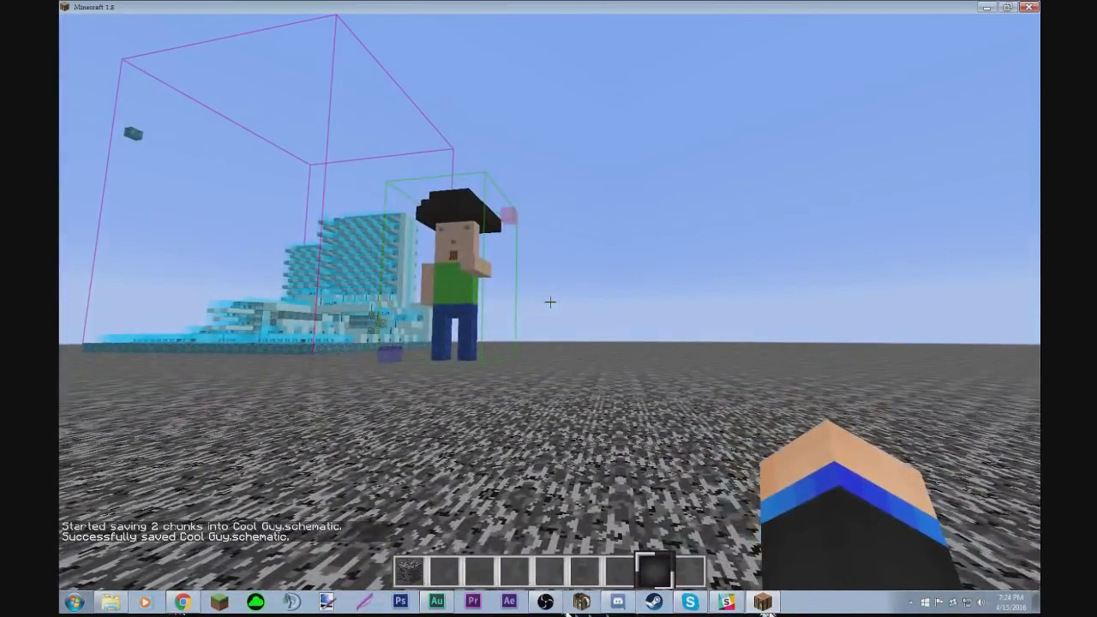
key(KP_Divide)
scroll(564, 225, down, 8)
scroll(565, 274, down, 2)
click(645, 553)
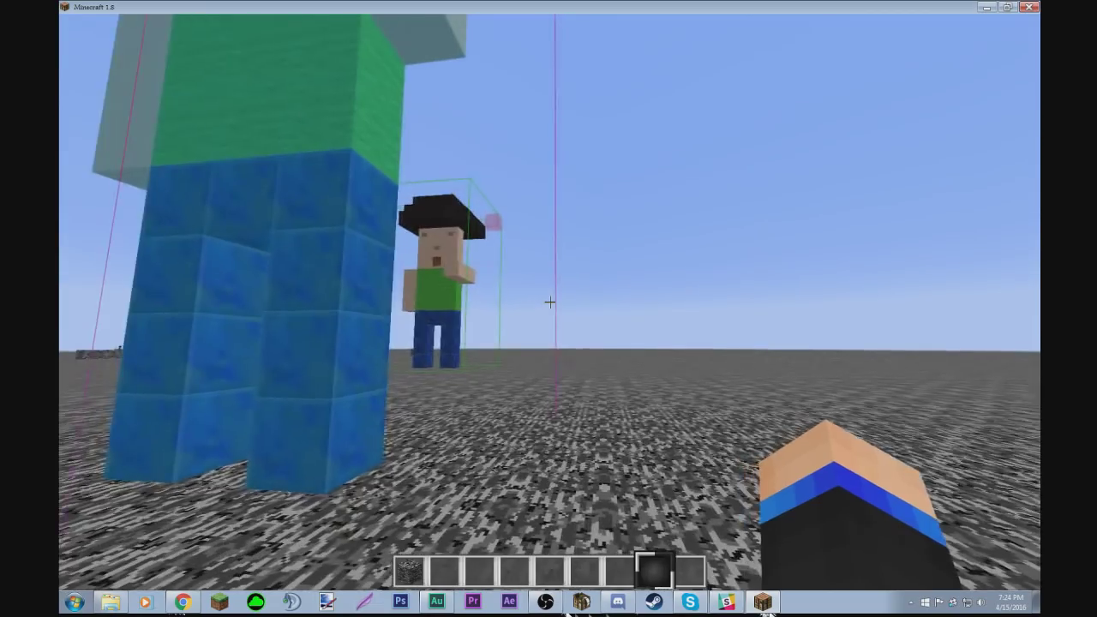
key(Escape)
key(Escape)
Step: Examine the loaded Cool Guy ghost beside the original figure and look at its position settings
key(s)
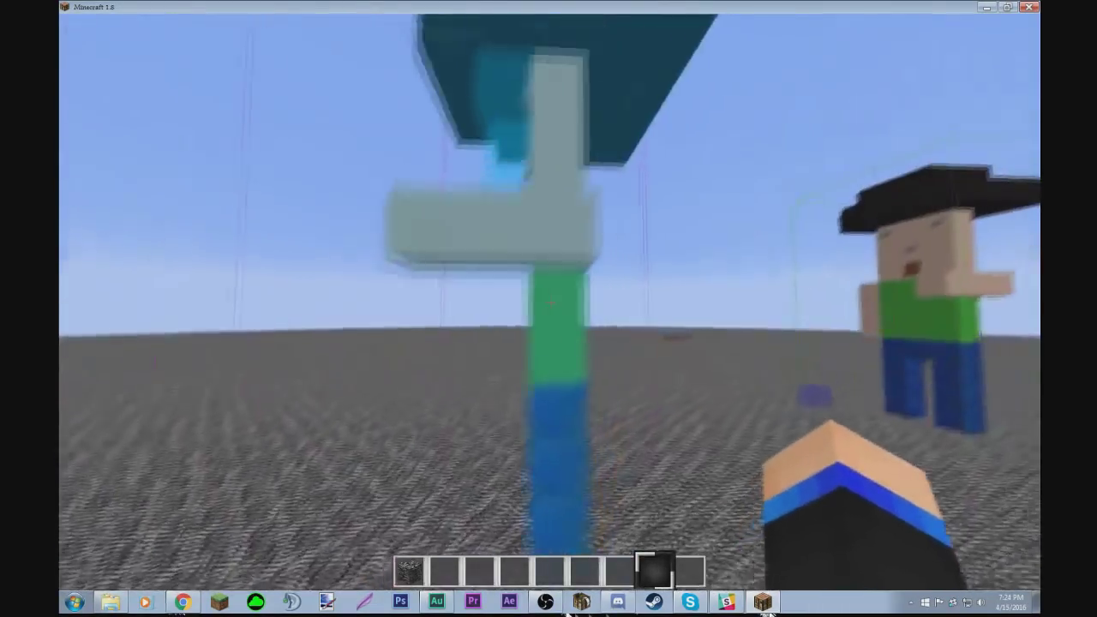
key(a)
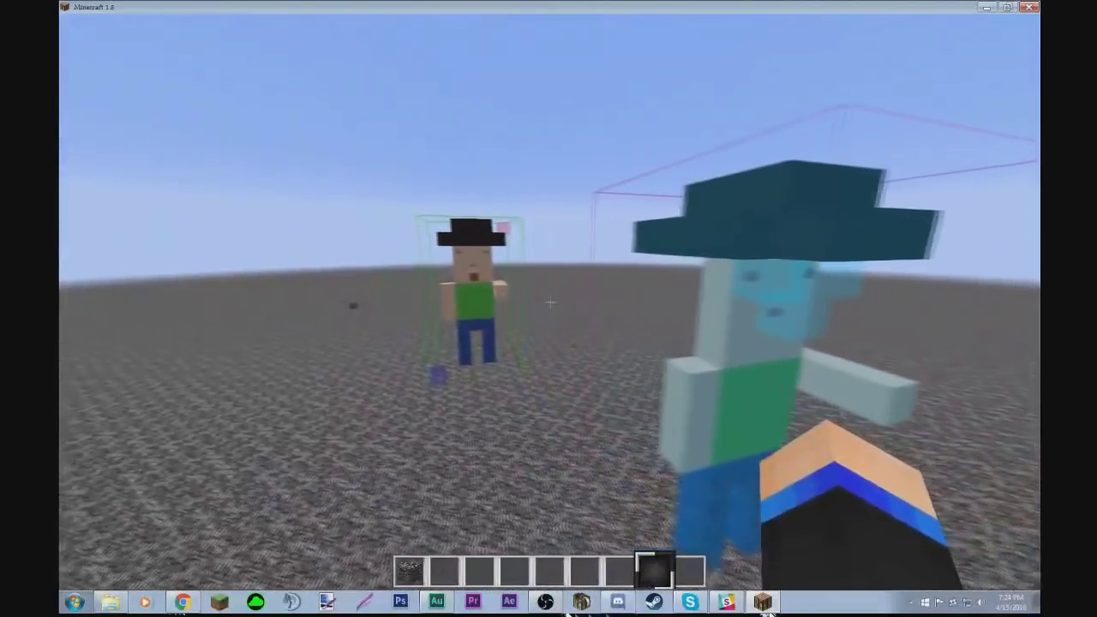
key(s)
key(s)
key(KP_Multiply)
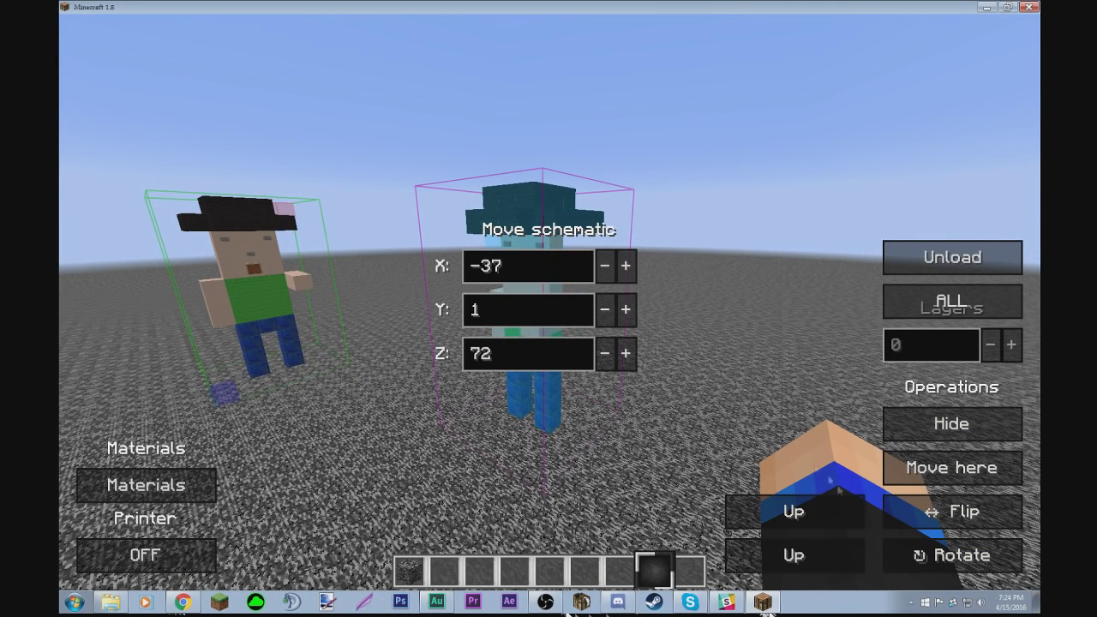
key(Escape)
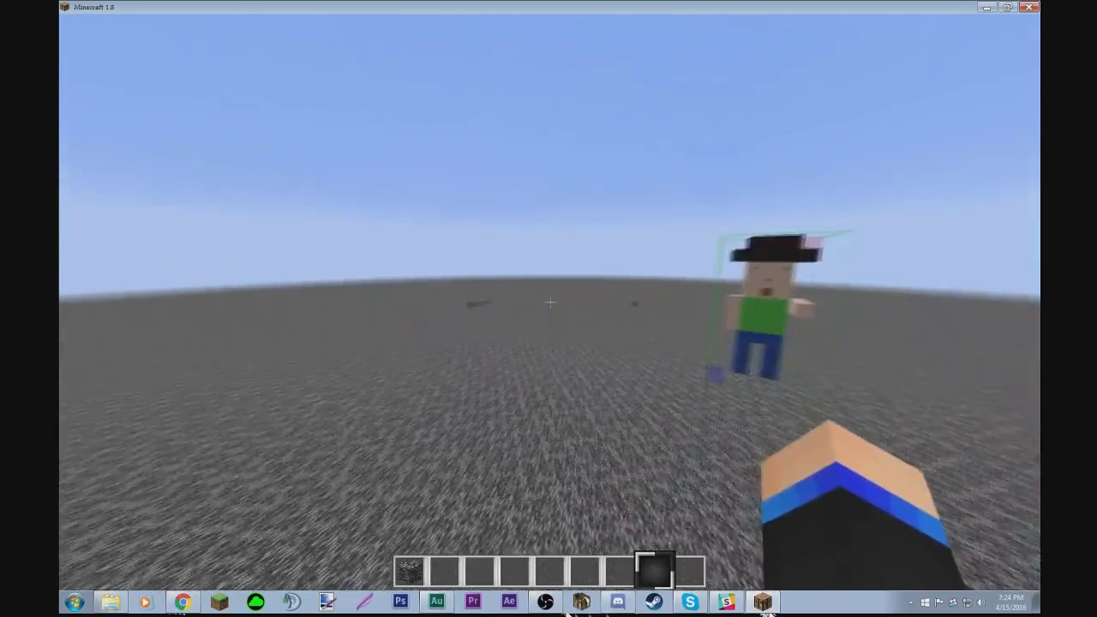
key(w)
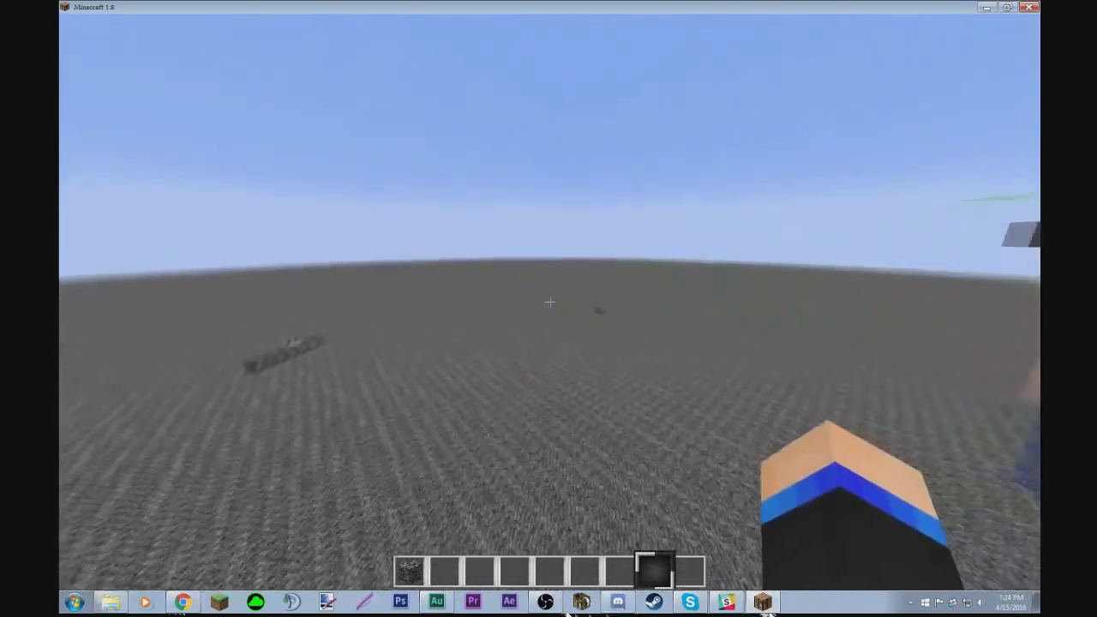
key(d)
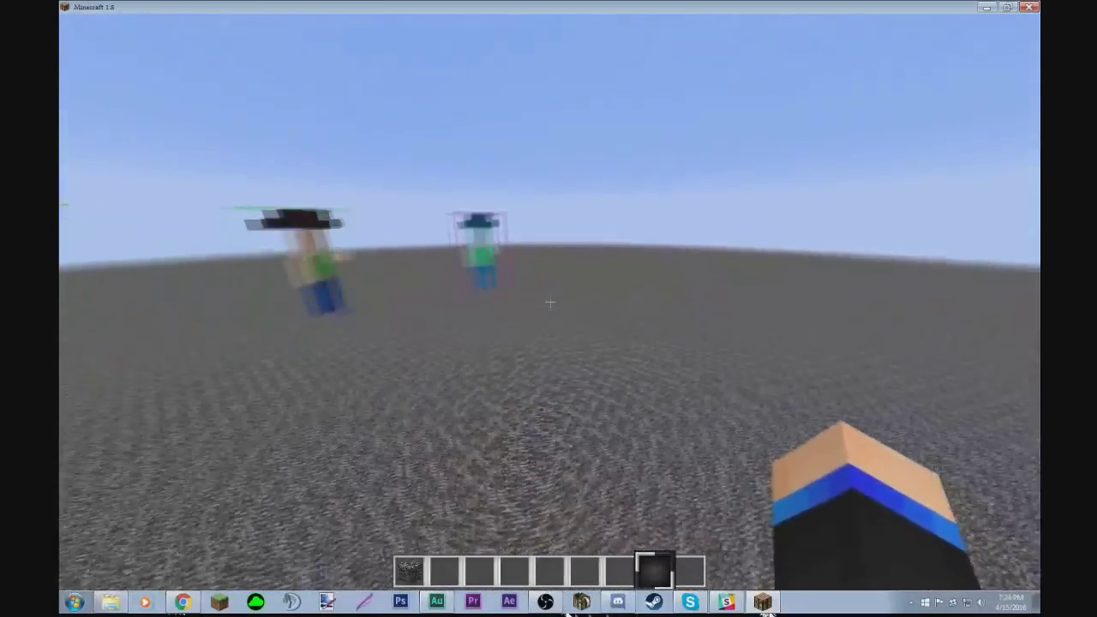
key(w)
key(shift)
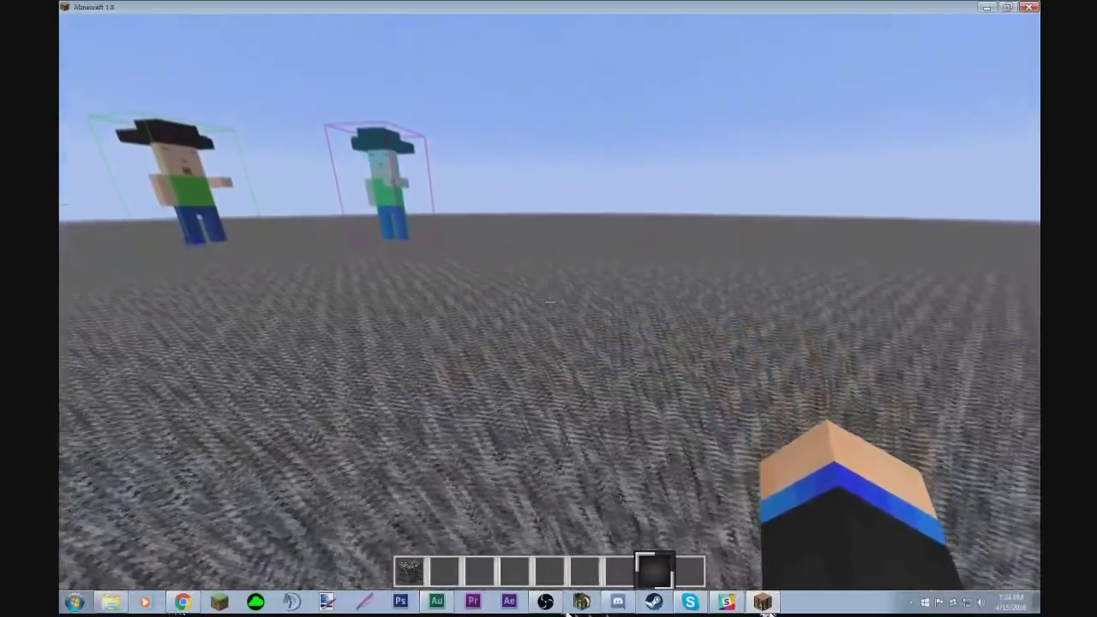
Step: Load the 230 stacker schematic in place of the figure
key(KP_Divide)
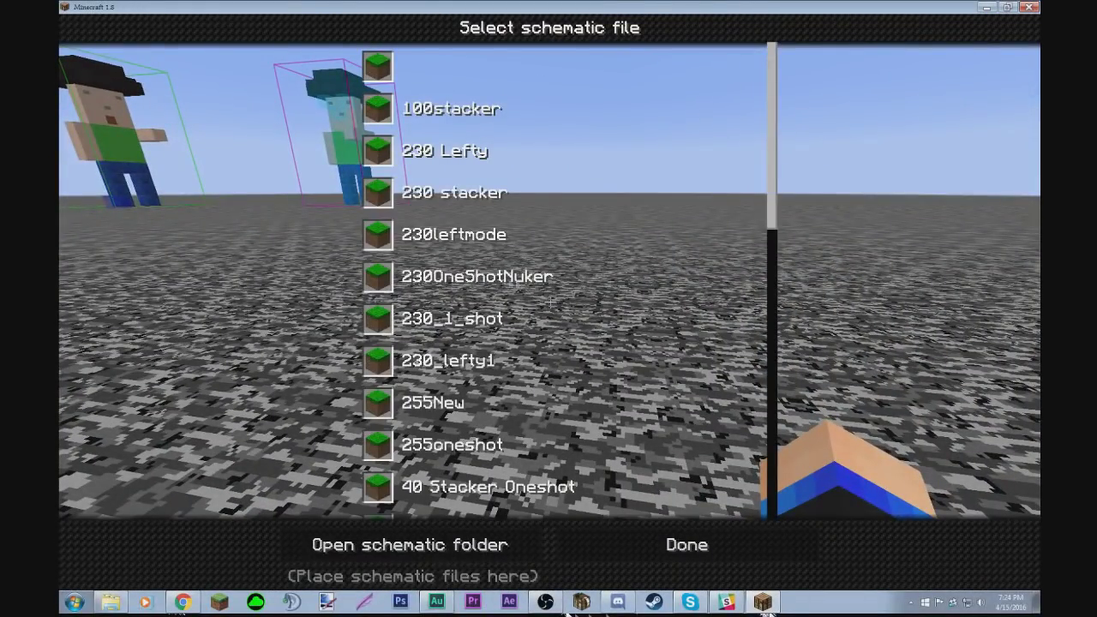
click(469, 199)
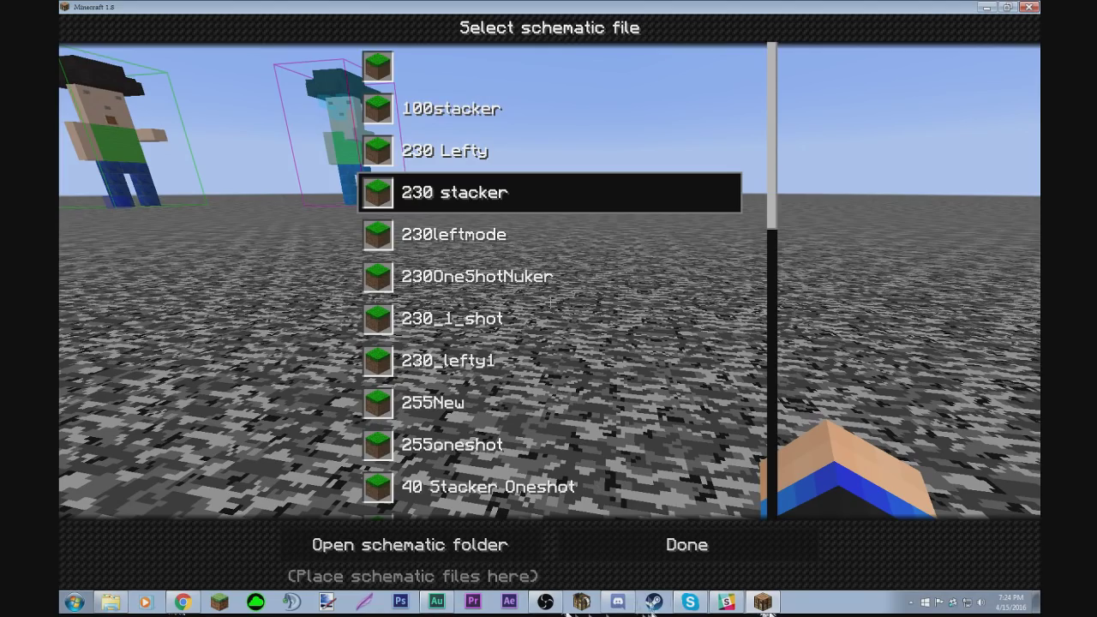
click(679, 540)
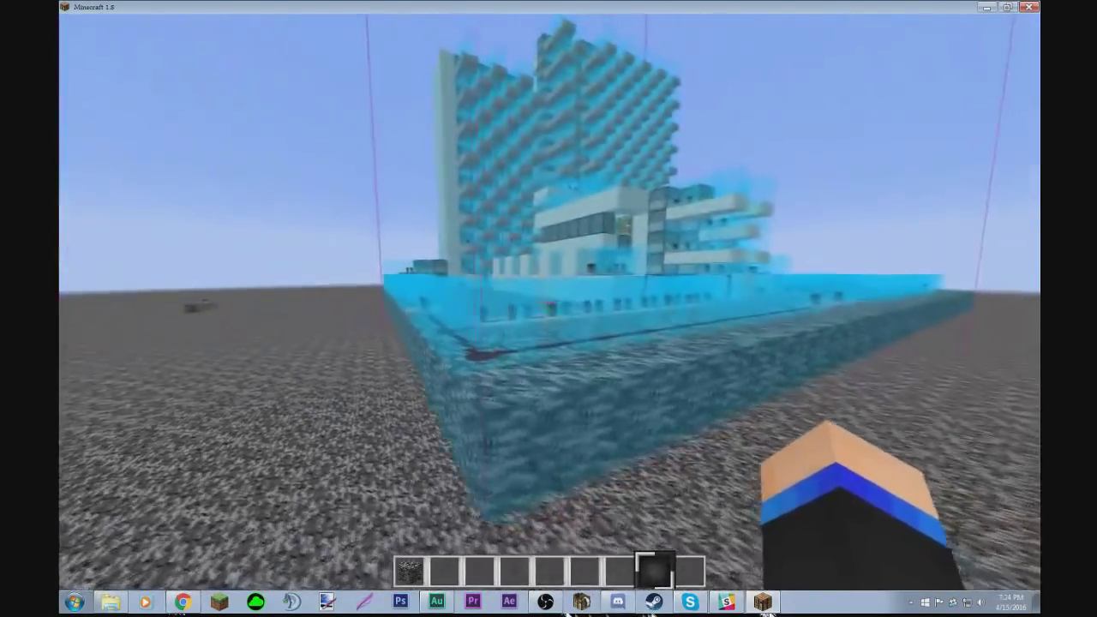
Step: Switch the stacker schematic to single-layer display and go up through its layers to layer 16
key(KP_Multiply)
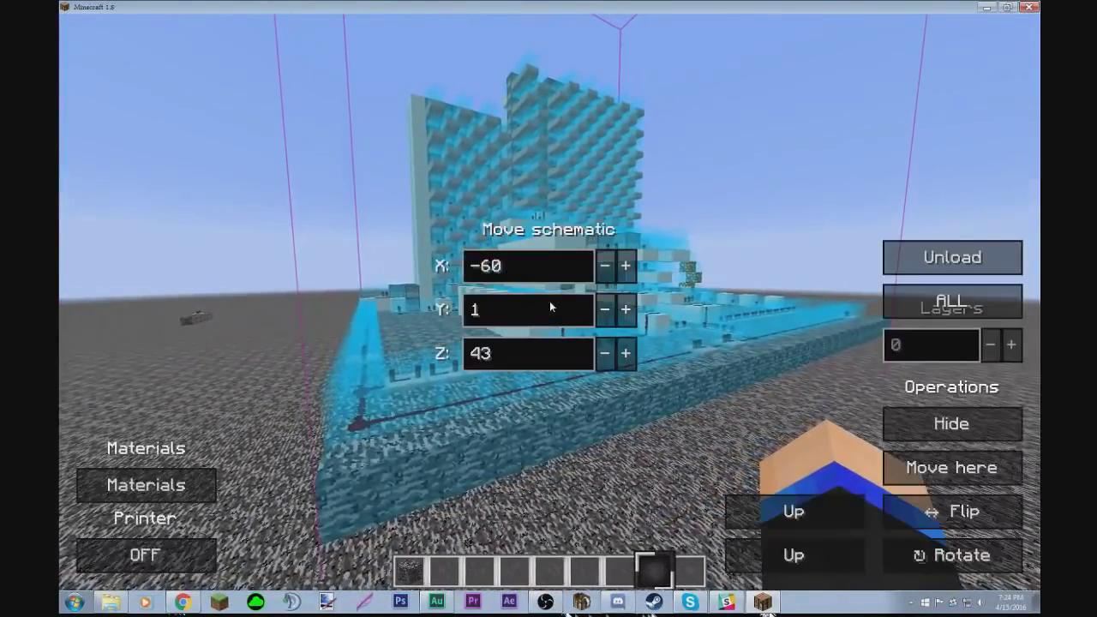
click(940, 307)
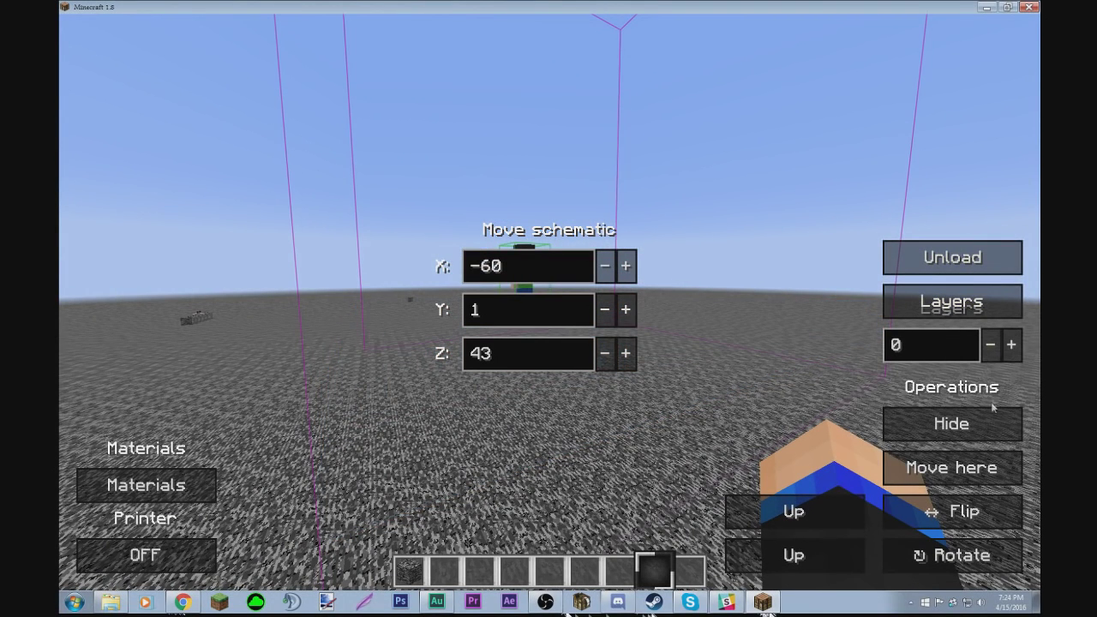
click(1013, 345)
click(1013, 346)
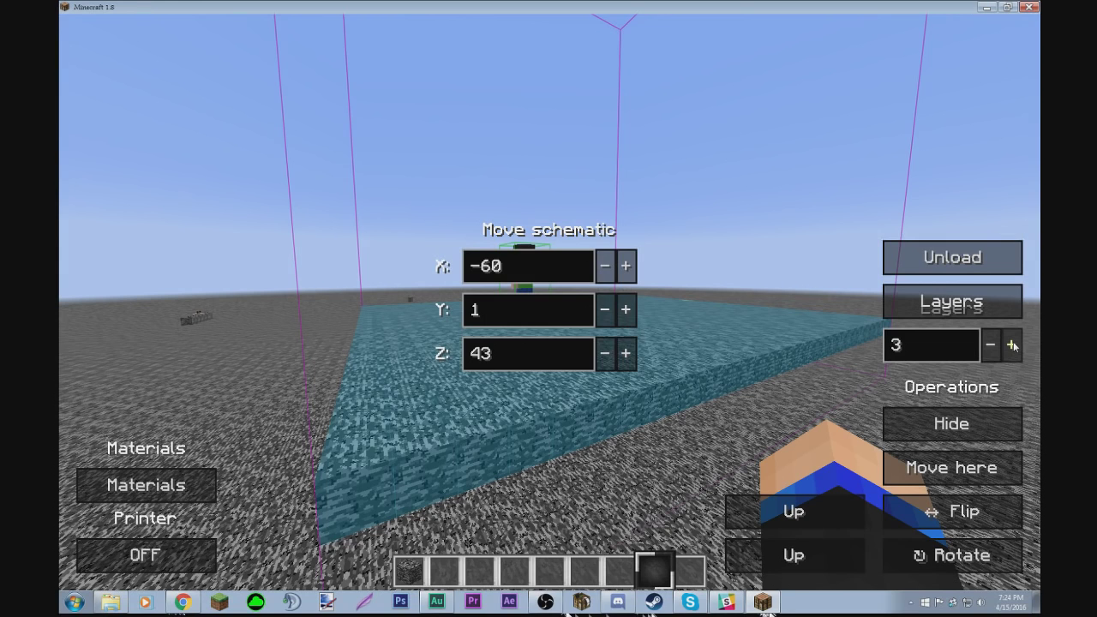
click(1014, 344)
click(1013, 344)
click(1013, 344)
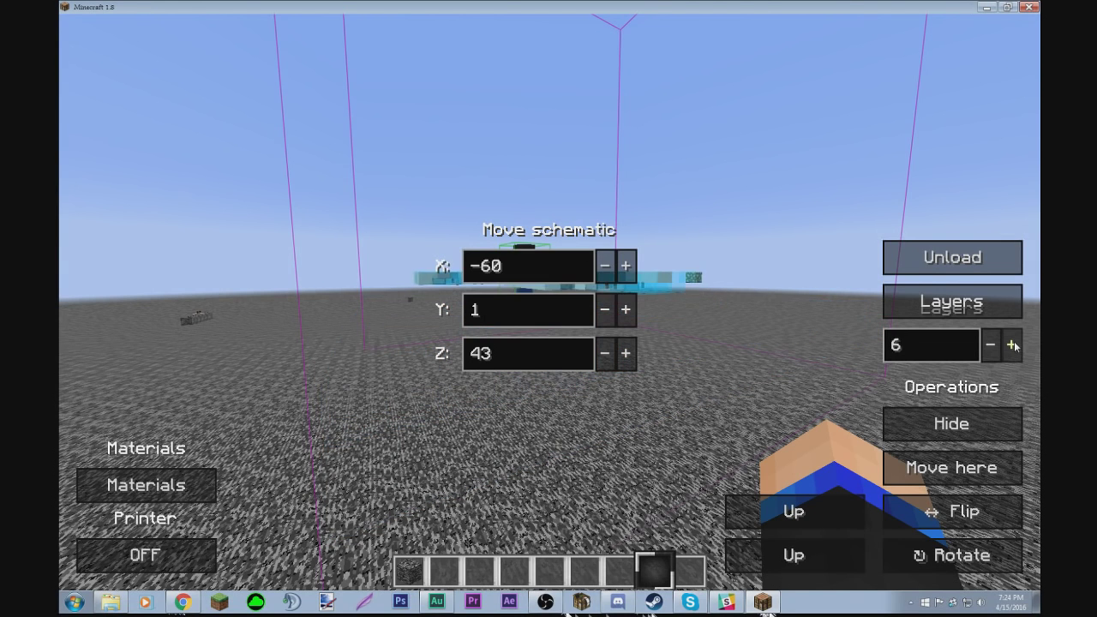
click(1013, 344)
click(1014, 344)
click(1014, 344)
click(1013, 344)
click(1014, 344)
click(1013, 344)
click(1013, 344)
click(1013, 344)
click(1013, 343)
click(1014, 344)
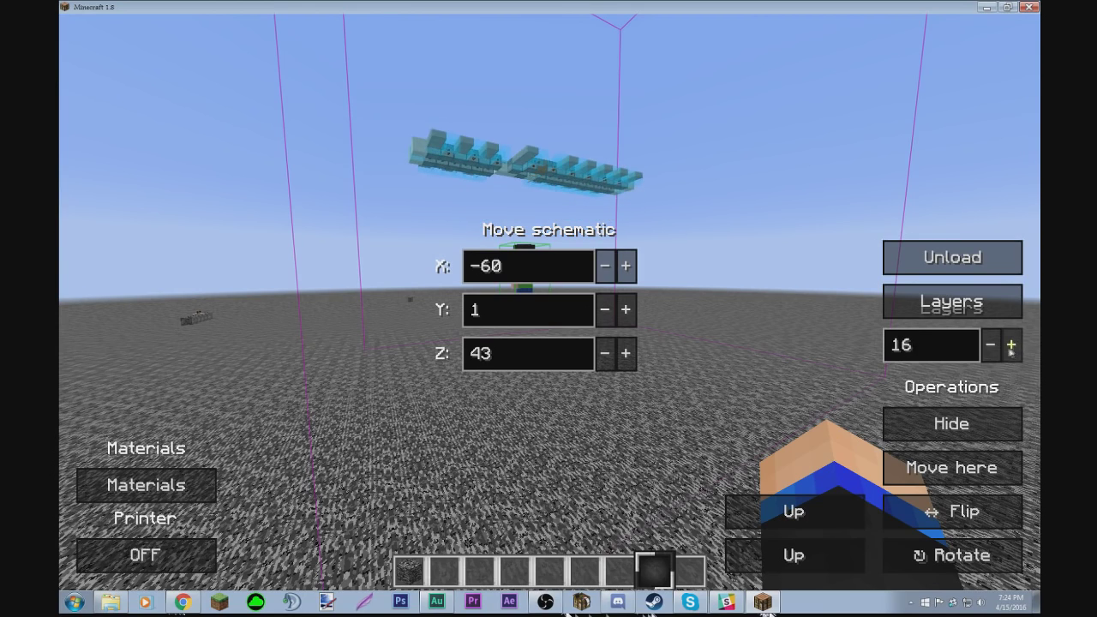
Step: Set the displayed layer of the stacker schematic to 5 and inspect that layer from above
triple_click(993, 350)
triple_click(992, 350)
double_click(993, 350)
double_click(992, 350)
click(992, 350)
key(Escape)
key(space)
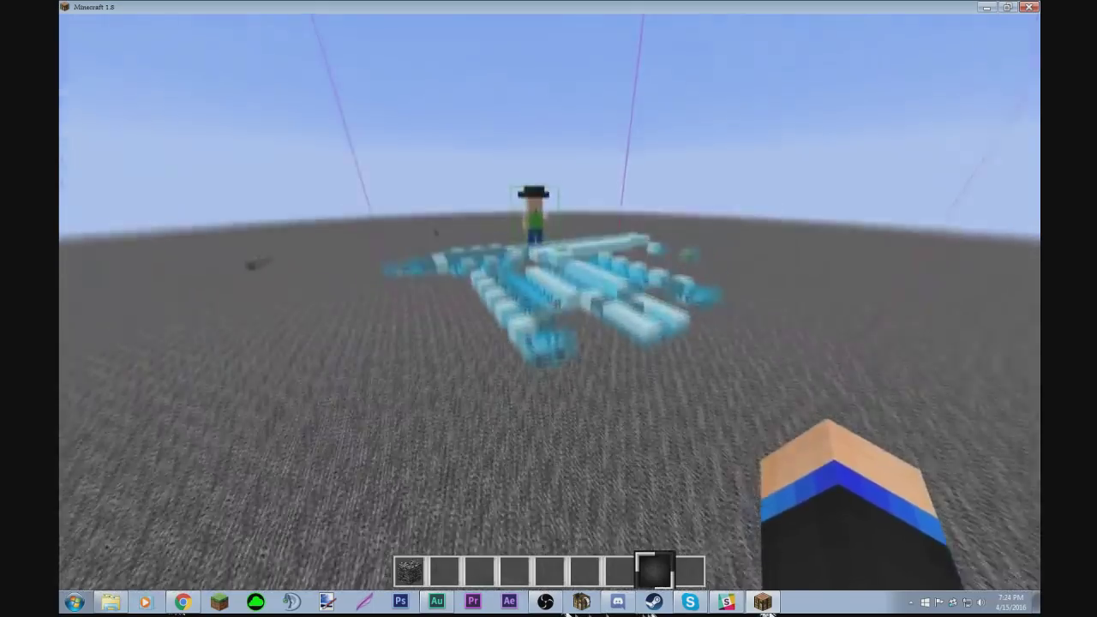
key(w)
key(d)
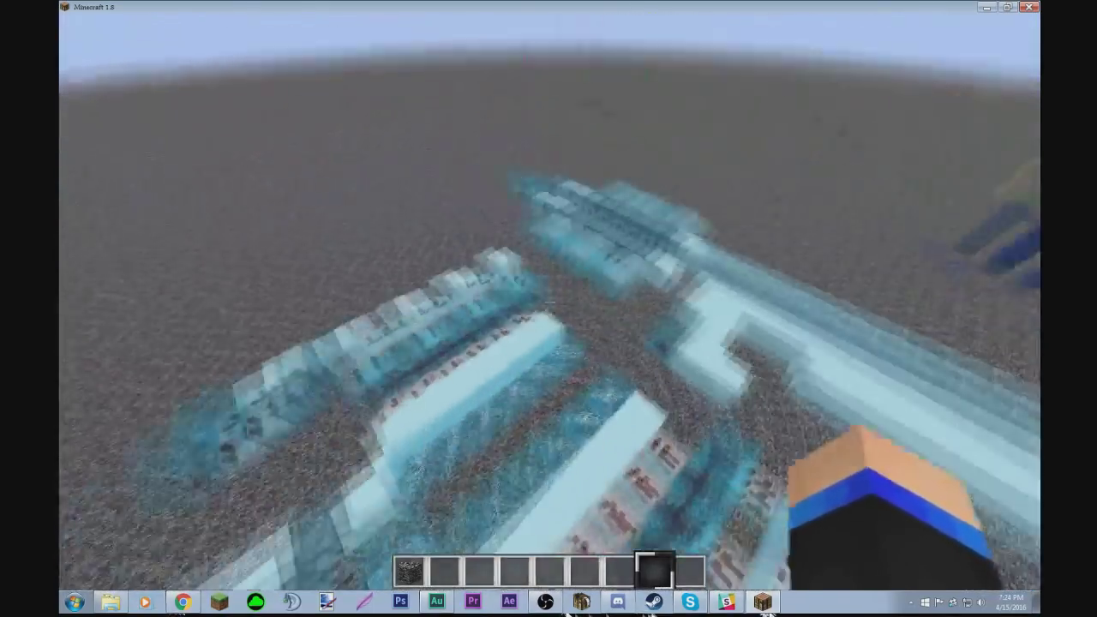
key(s)
Step: Hide the stacker schematic and show it again
key(KP_Subtract)
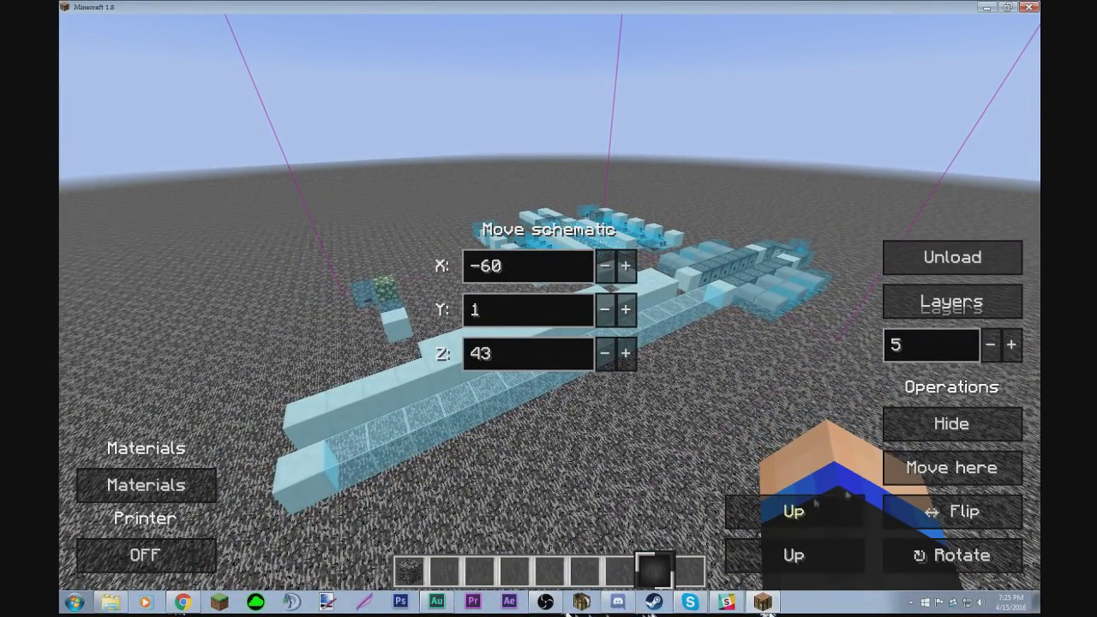
click(928, 425)
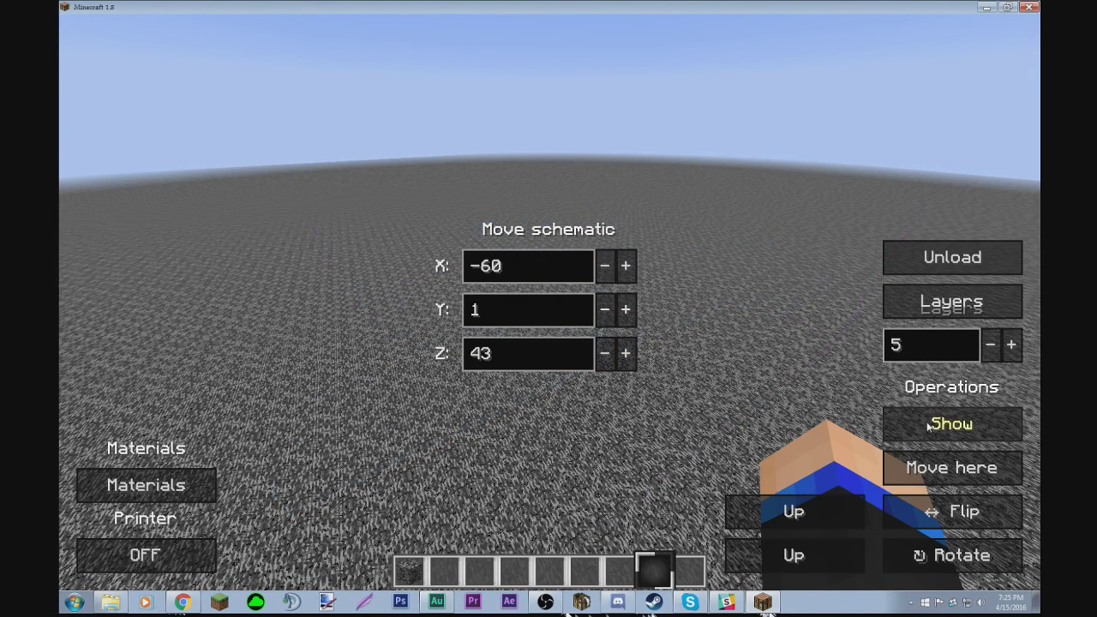
click(928, 426)
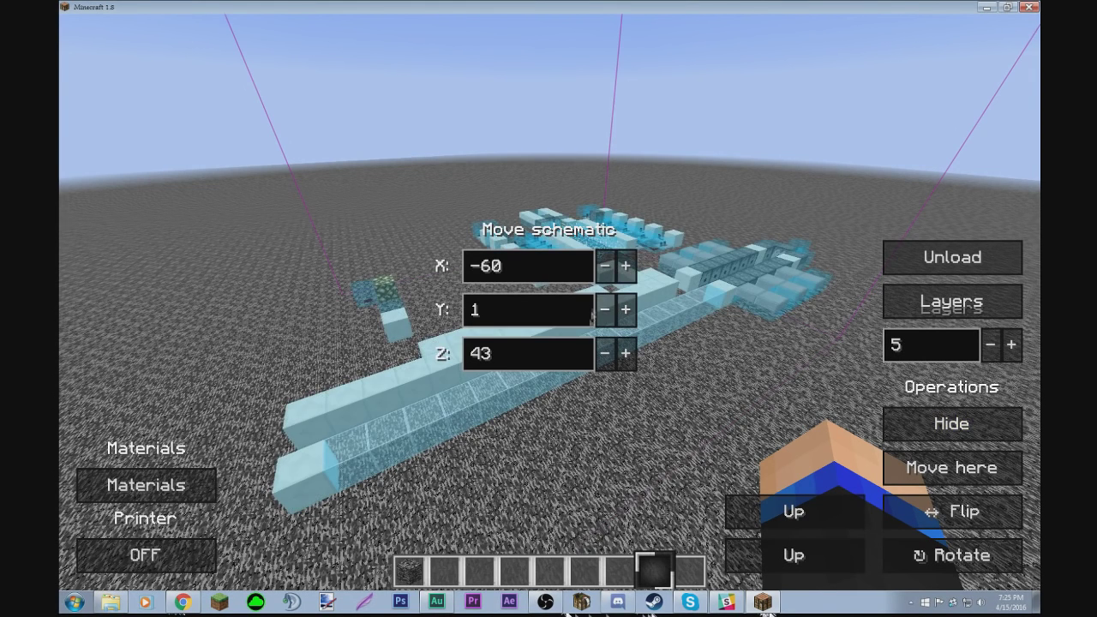
Step: Shift the stacker schematic five blocks along X and return it to X -60
click(625, 266)
click(626, 265)
click(626, 266)
click(626, 266)
click(626, 266)
click(604, 269)
click(604, 270)
click(604, 270)
click(605, 269)
click(604, 269)
Step: Set the displayed layer of the stacker schematic to 4
click(990, 355)
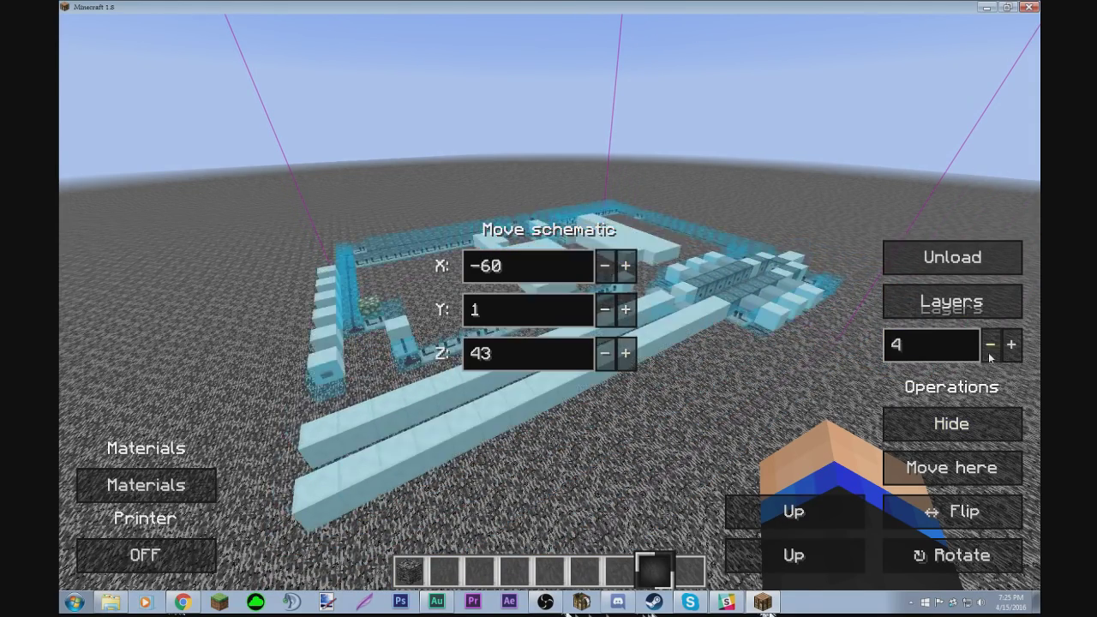
Step: Set the displayed layer of the stacker schematic to 3 and lower the schematic to Y -2
click(990, 355)
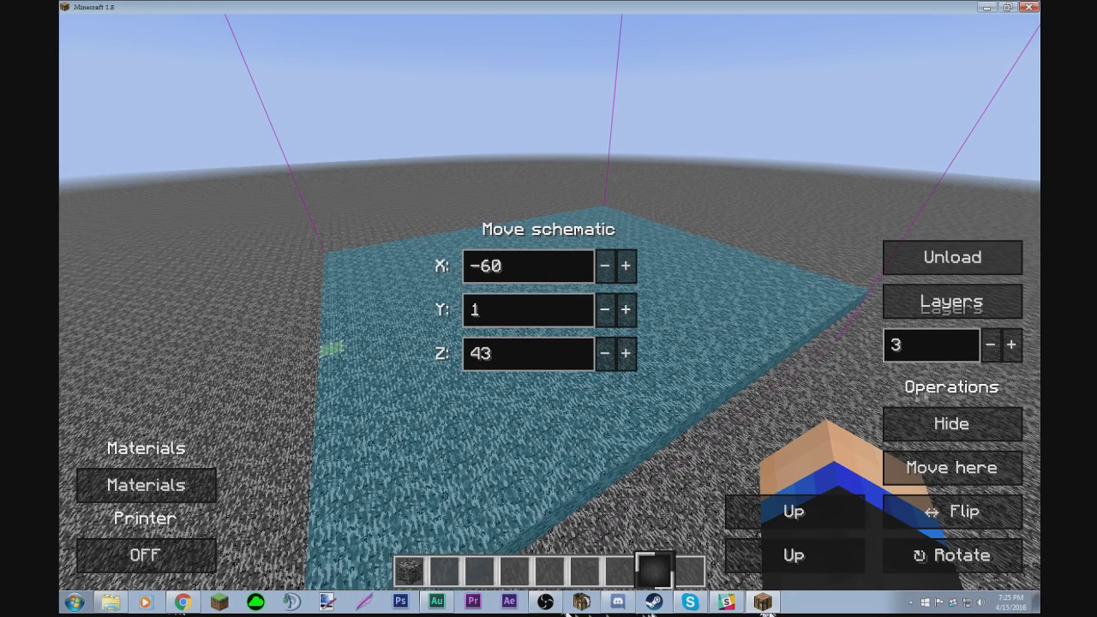
click(605, 311)
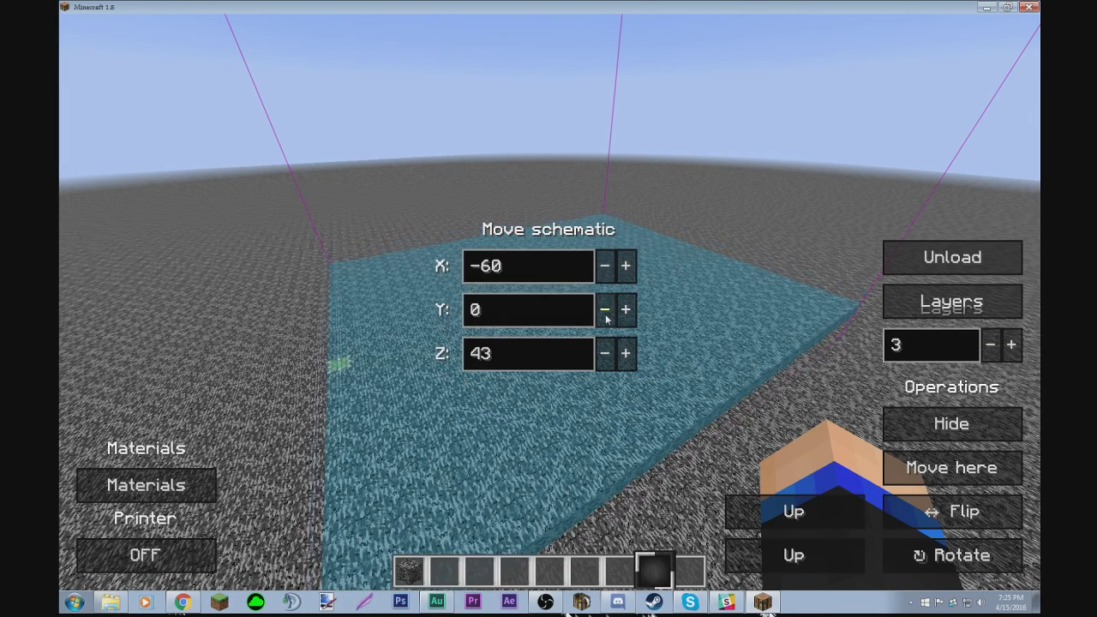
click(605, 311)
click(605, 310)
click(605, 310)
click(624, 312)
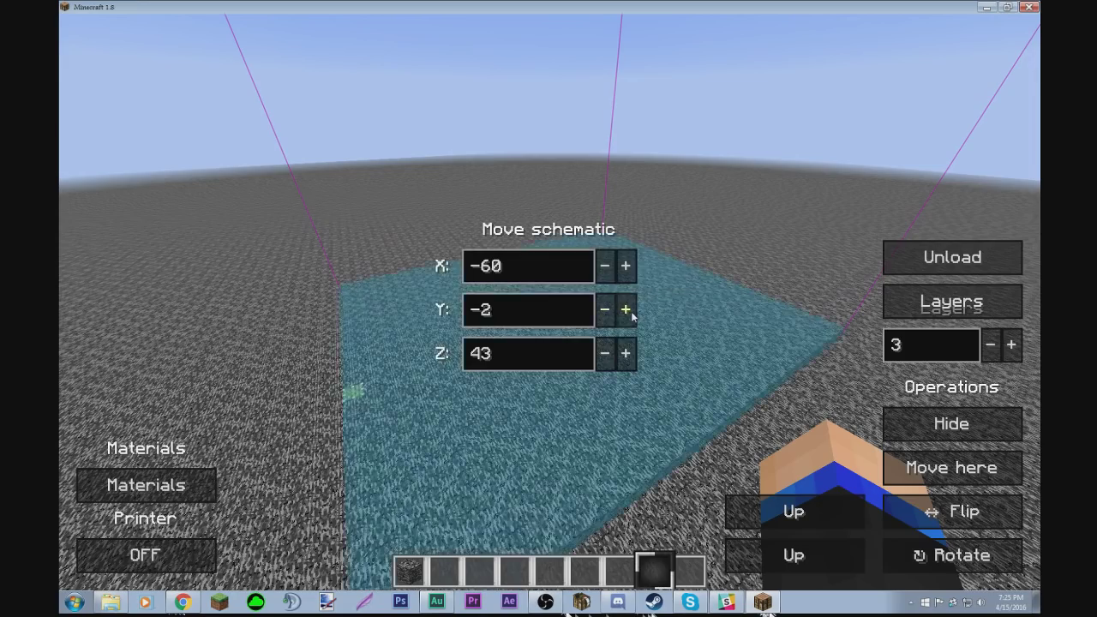
Step: Check the lowered stacker schematic from ground level and switch the layer display to all layers
key(Escape)
key(a)
key(shift)
key(KP_Subtract)
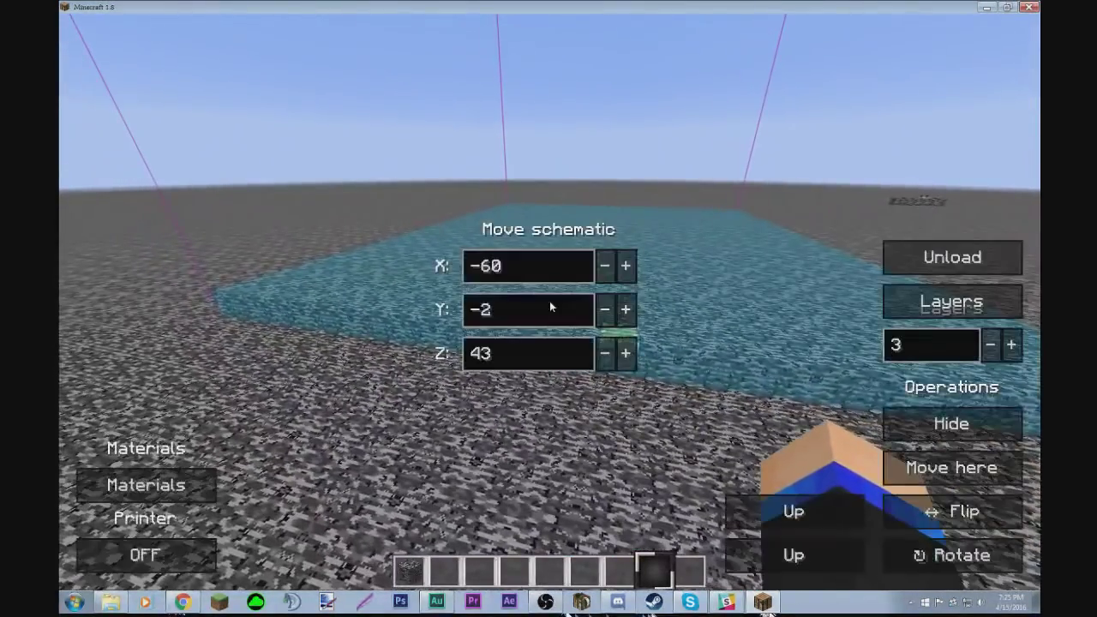
click(952, 302)
key(Escape)
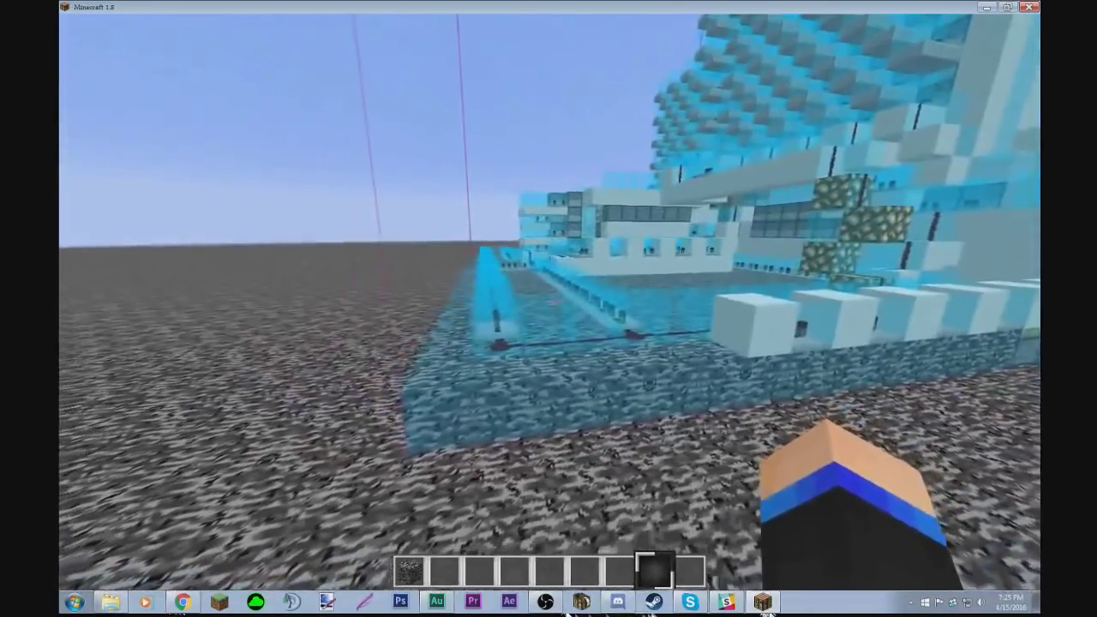
Step: Review the full list of materials and amounts required for the stacker schematic
key(KP_Subtract)
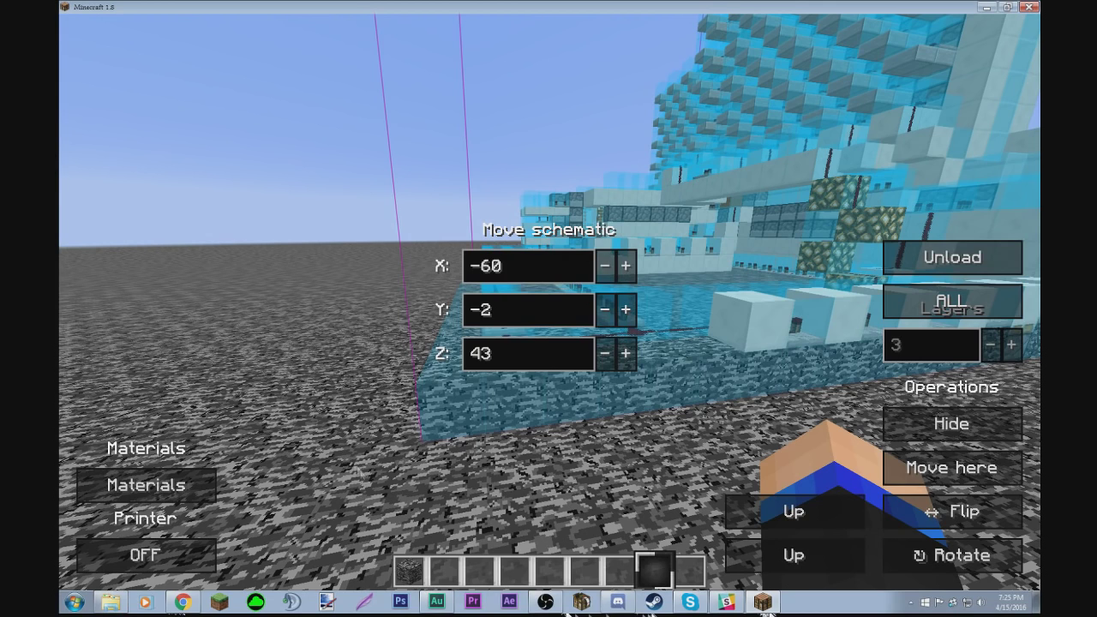
click(170, 487)
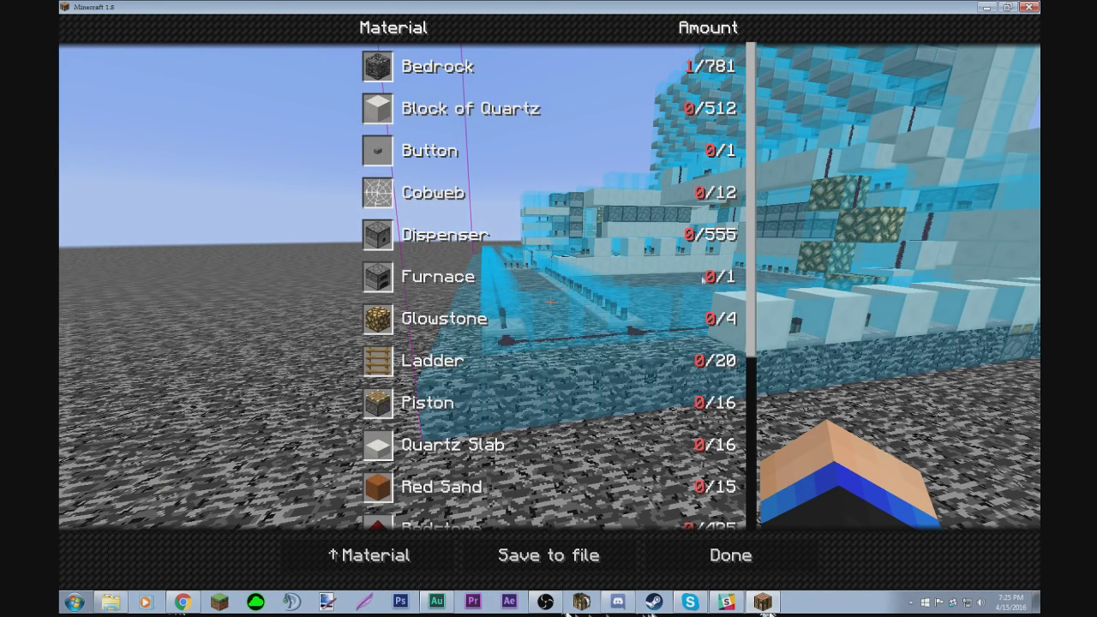
scroll(578, 313, down, 7)
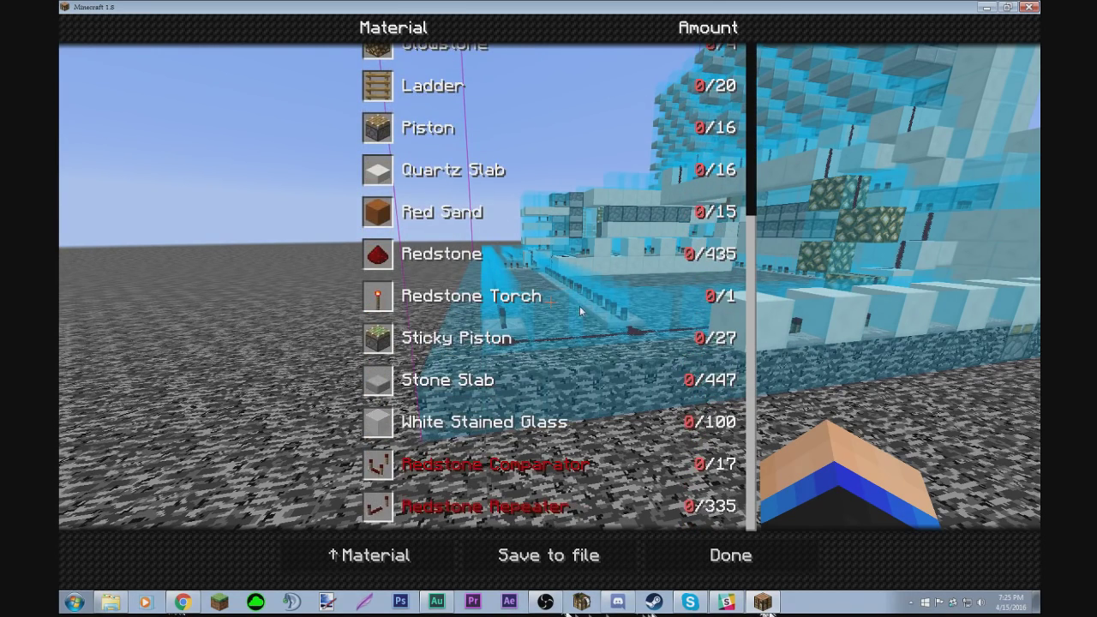
scroll(581, 394, up, 1)
scroll(580, 399, up, 6)
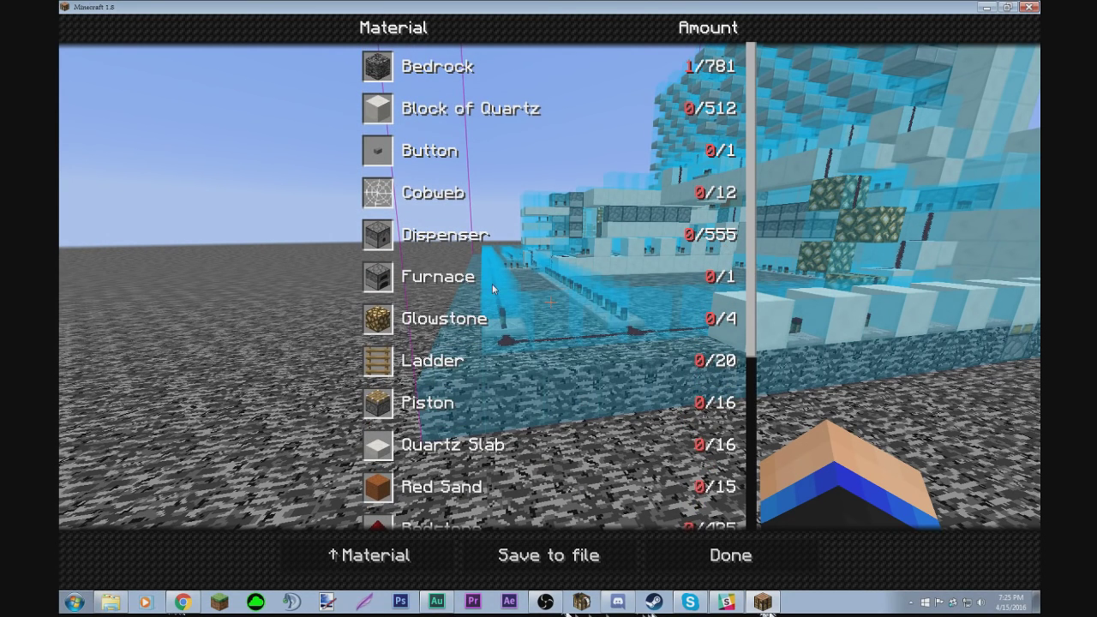
scroll(616, 295, down, 7)
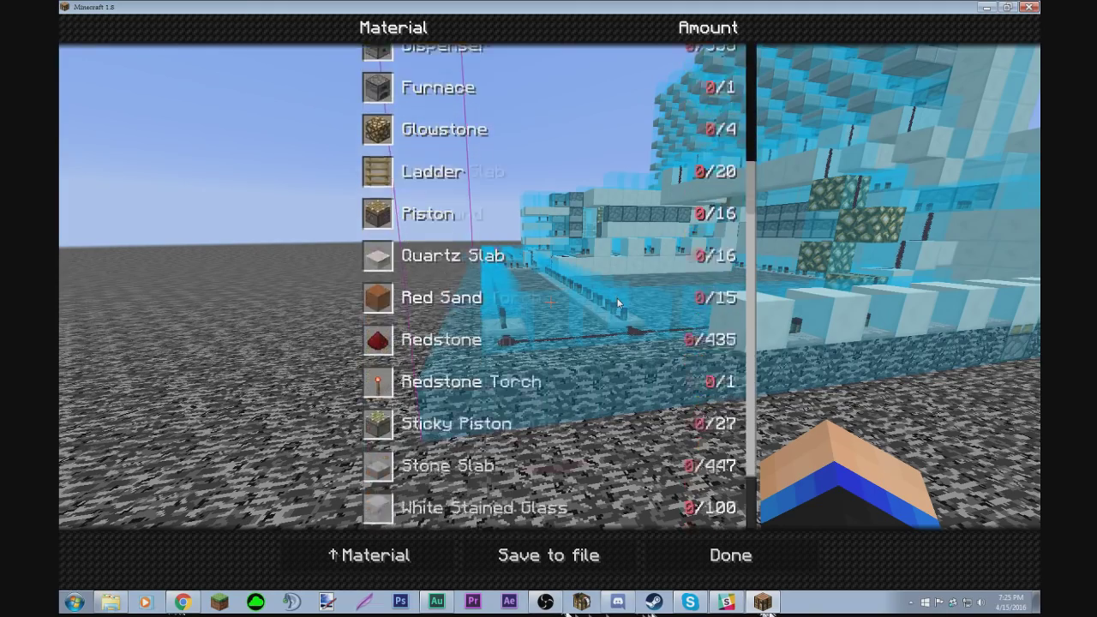
key(Escape)
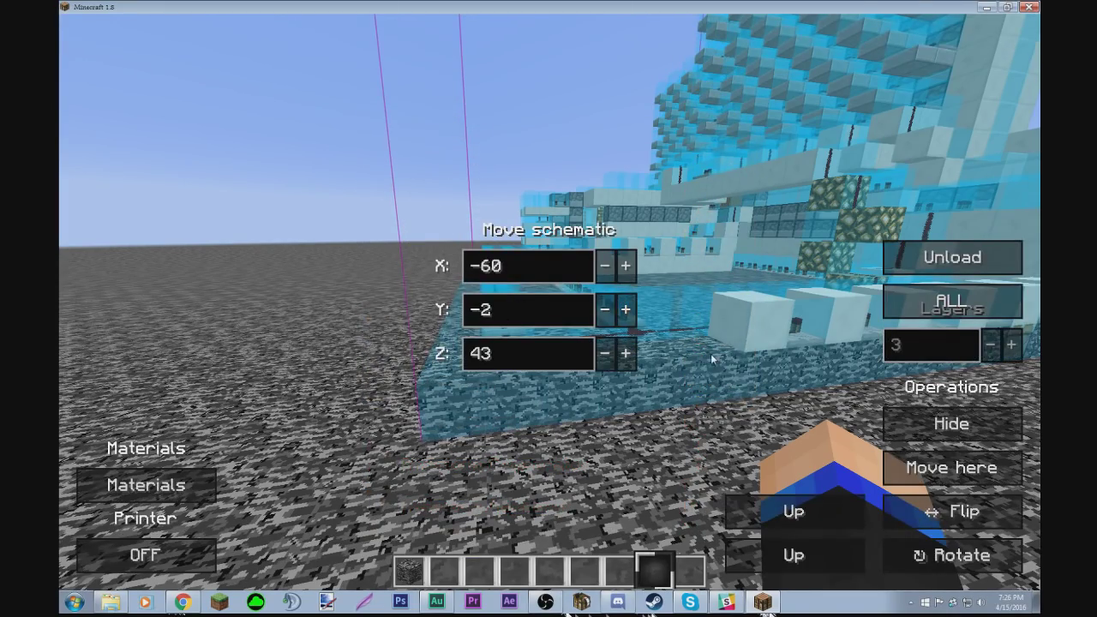
Step: Turn on the printer and move along the schematic's front corner to place its bedrock, redstone and repeaters
key(Escape)
key(w)
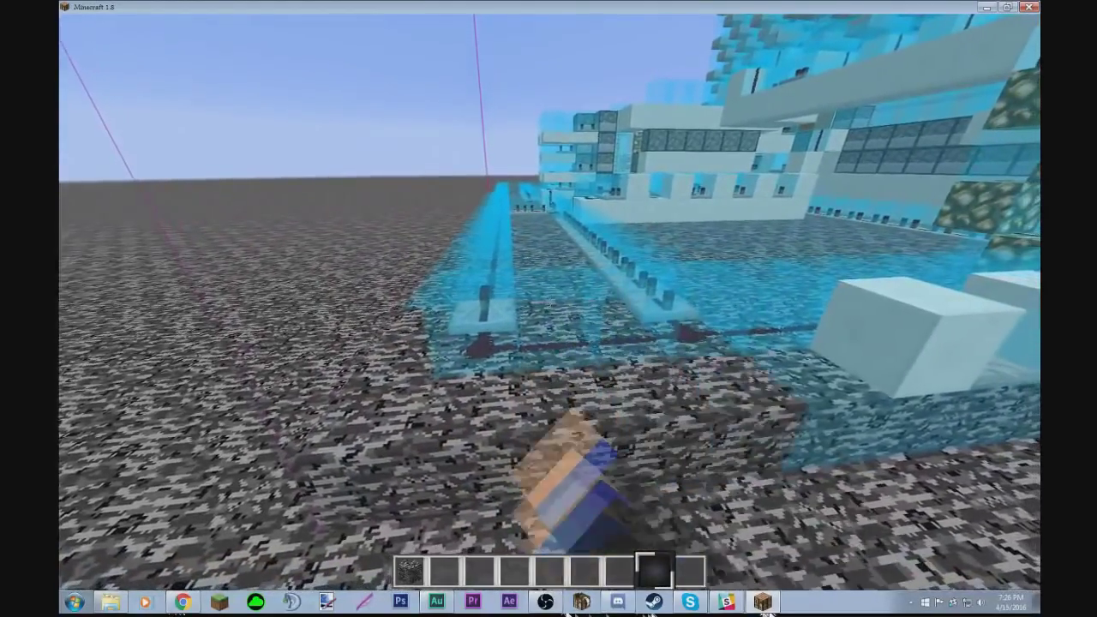
key(w)
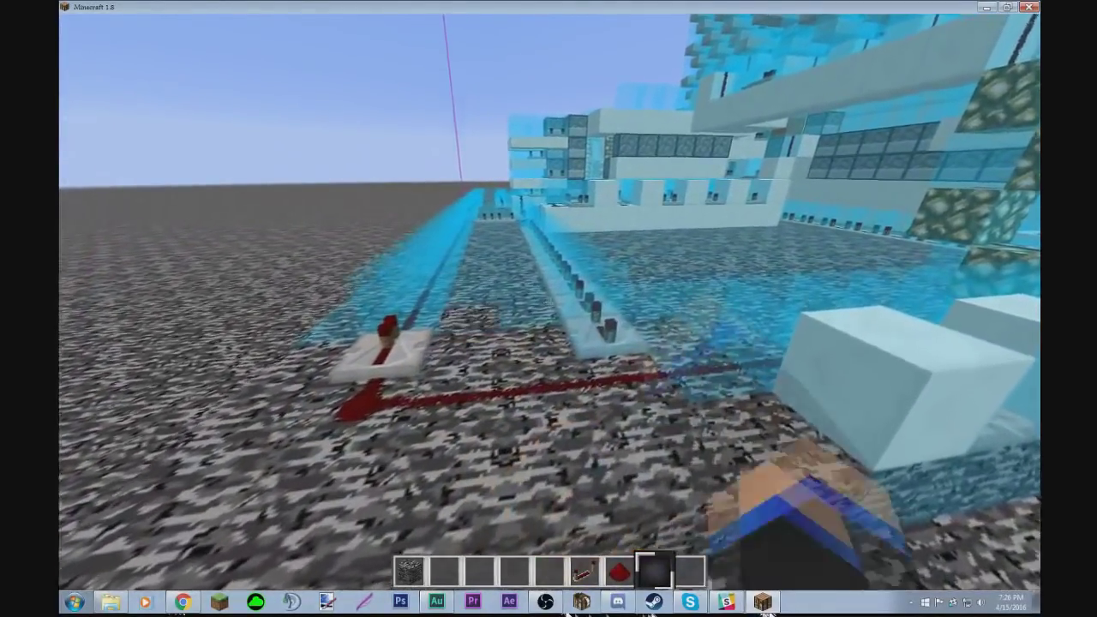
key(a)
key(a)
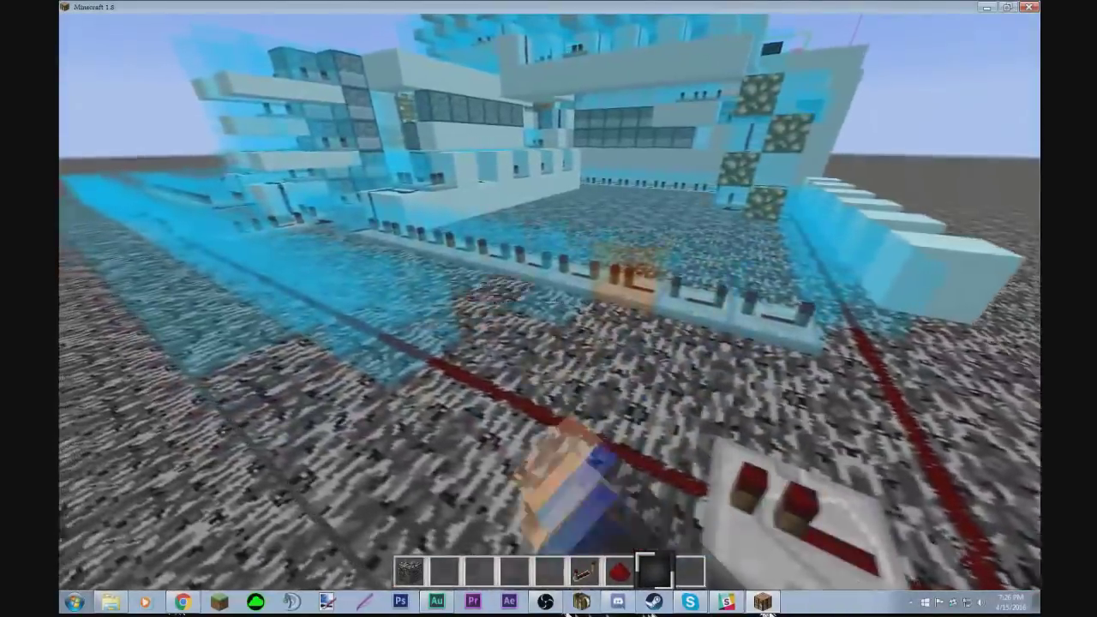
key(w)
key(s)
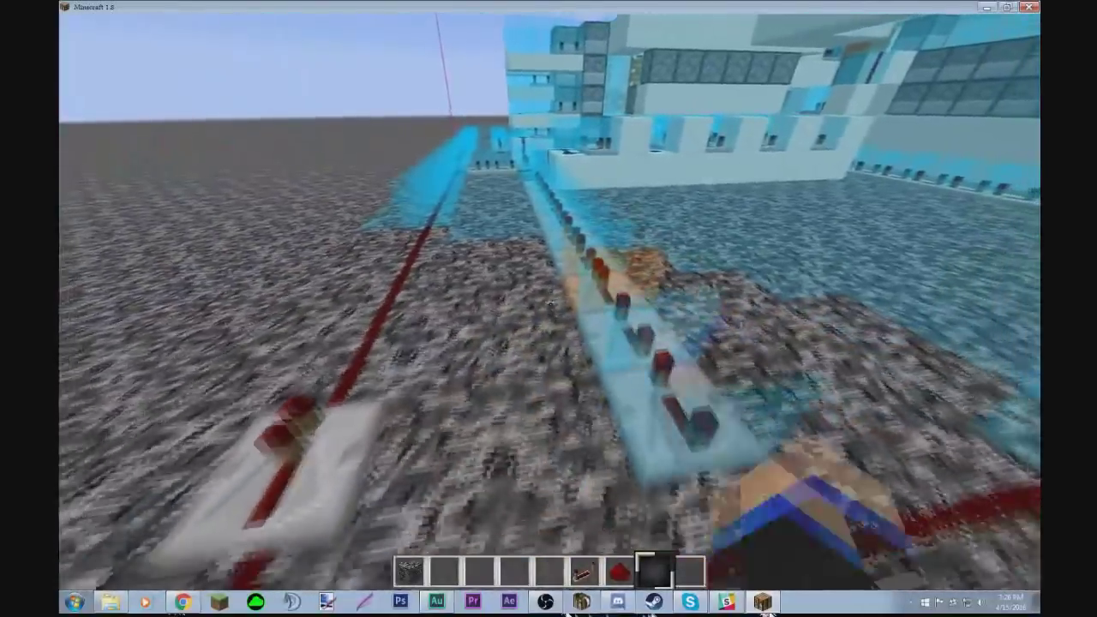
key(w)
key(w)
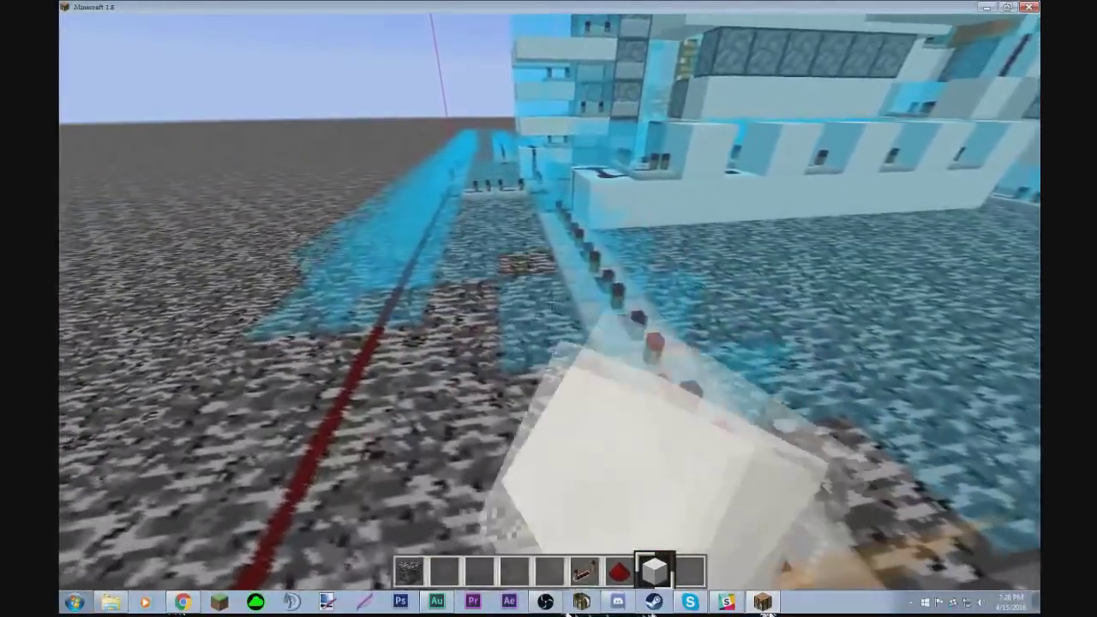
key(w)
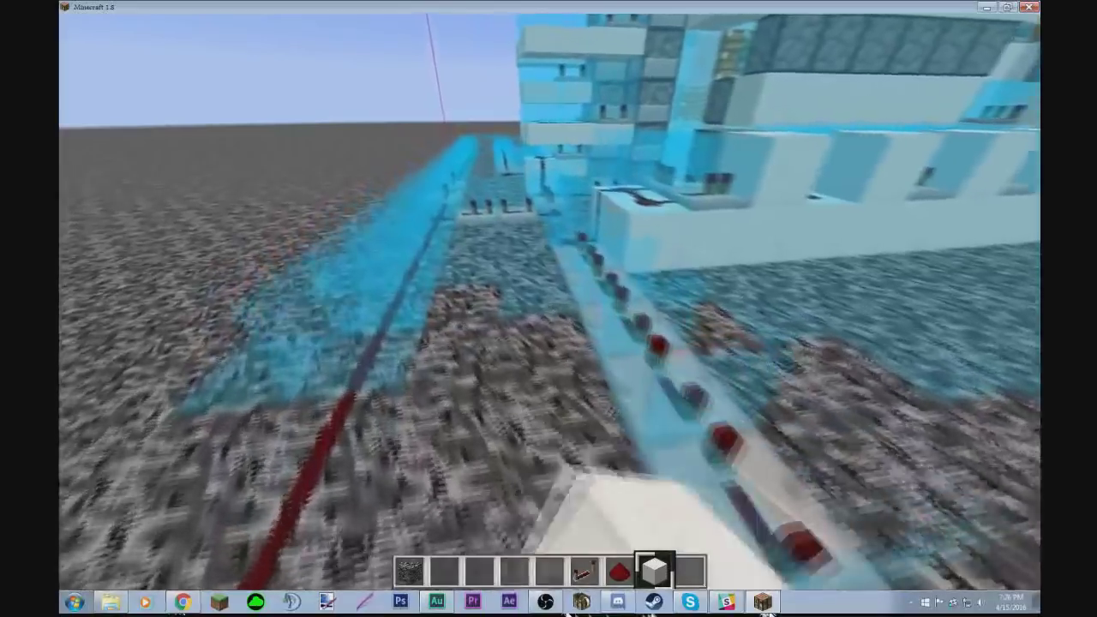
key(a)
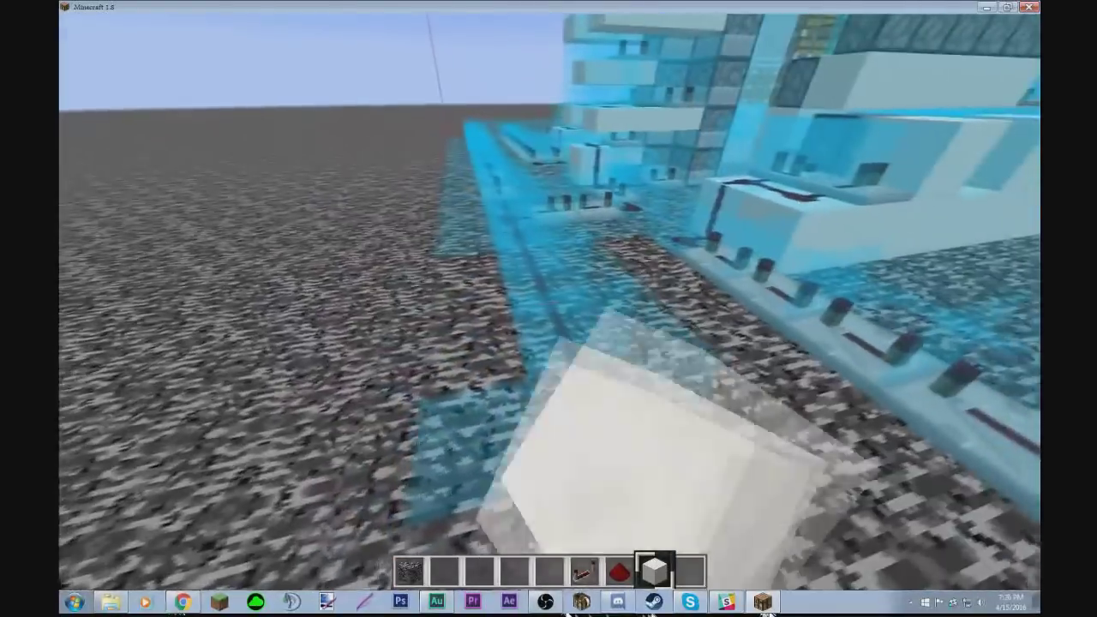
key(d)
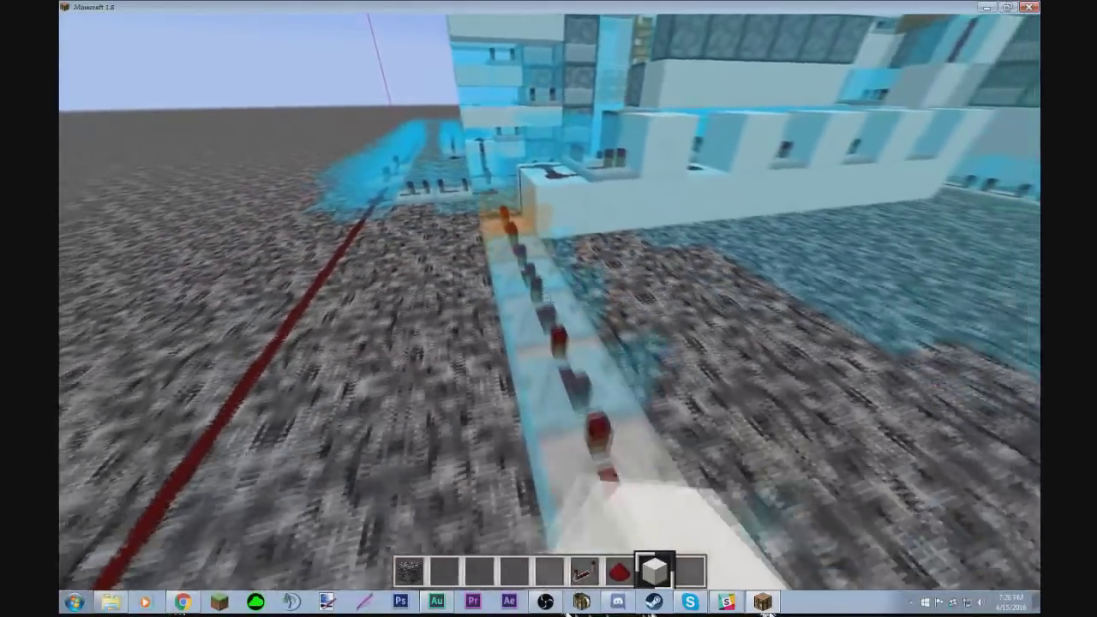
Step: Move along the schematic's side edge with the printer on to place the row of quartz blocks
click(549, 300)
key(a)
key(s)
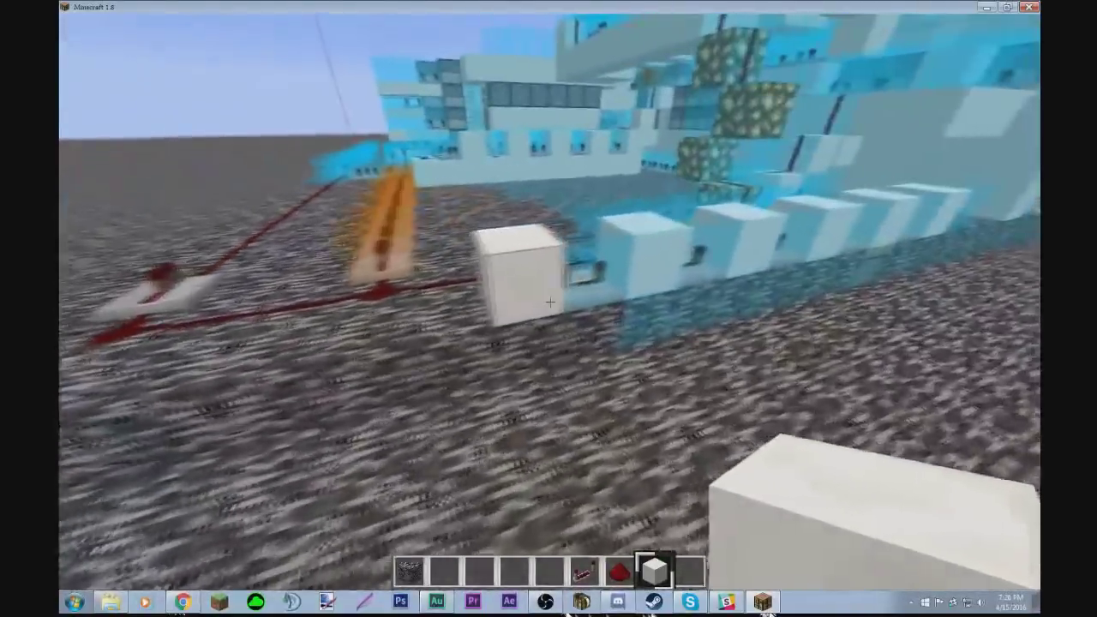
right_click(549, 303)
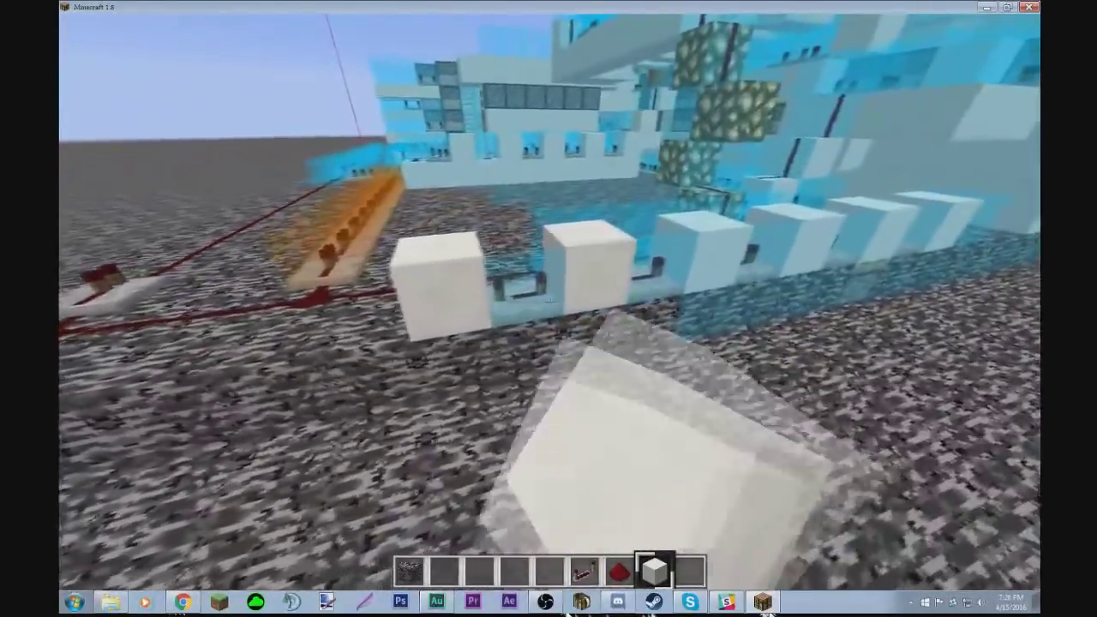
key(d)
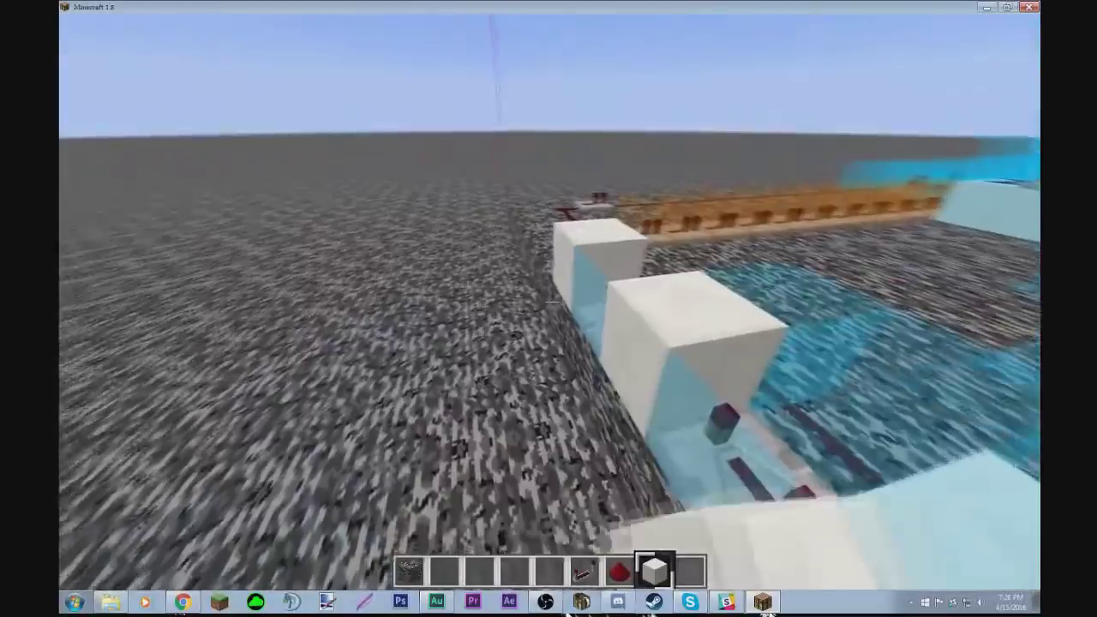
key(a)
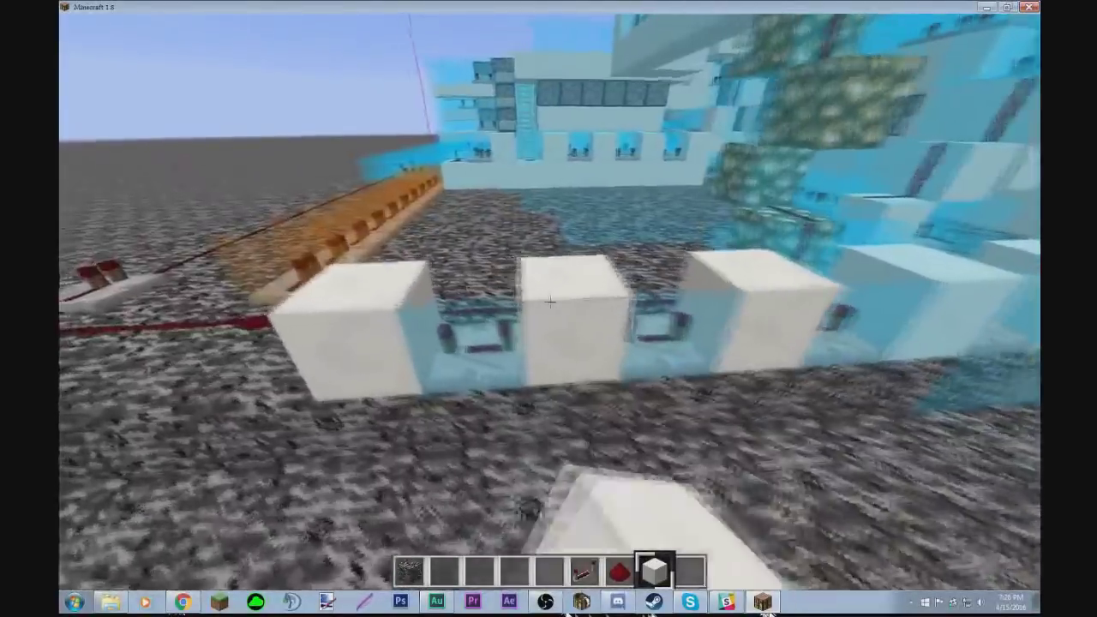
key(w)
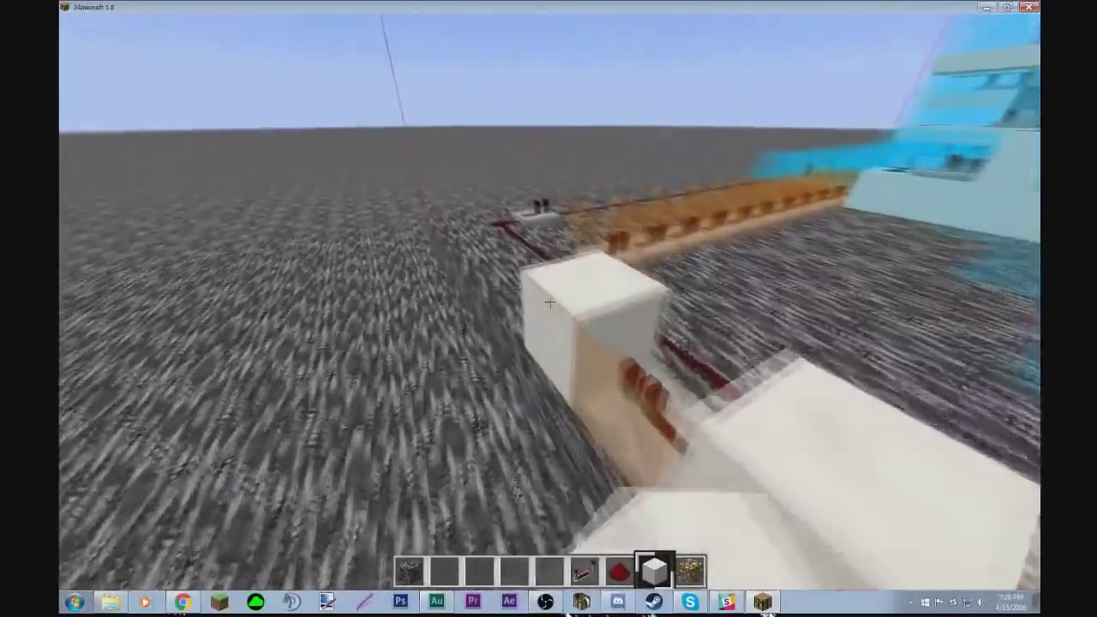
key(a)
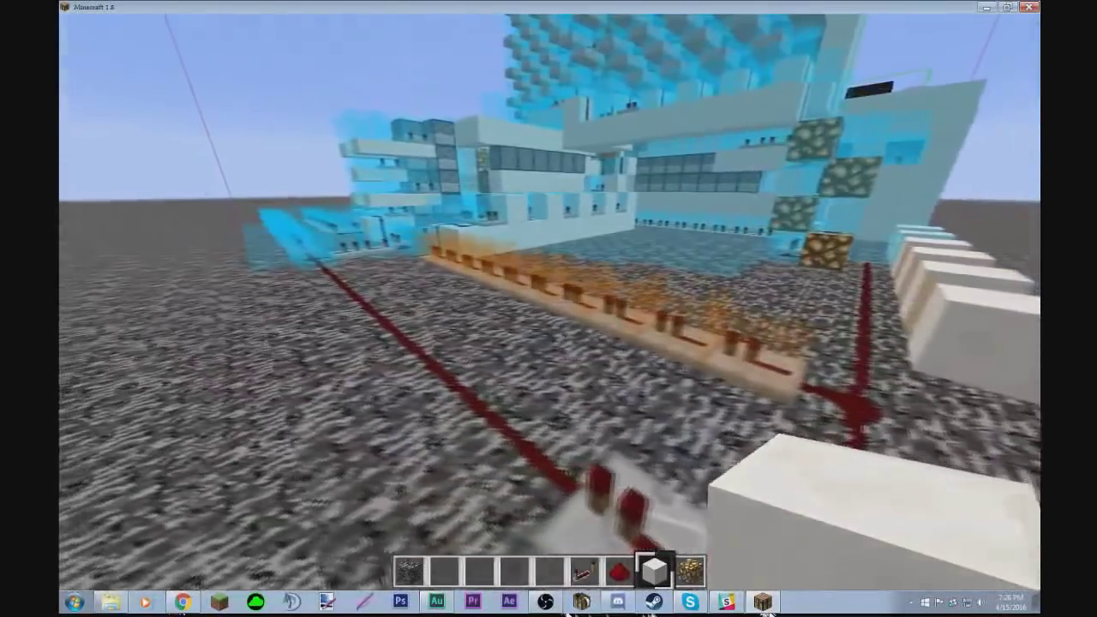
Step: Turn off the printer and go to the printed row of orange-highlighted repeaters
key(KP_Subtract)
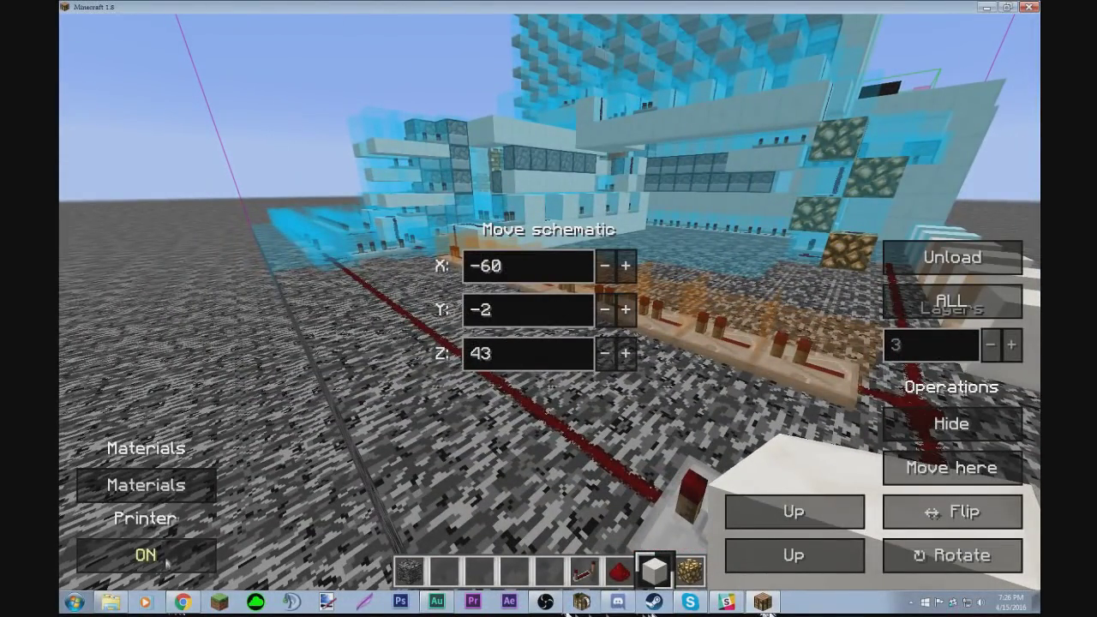
key(Escape)
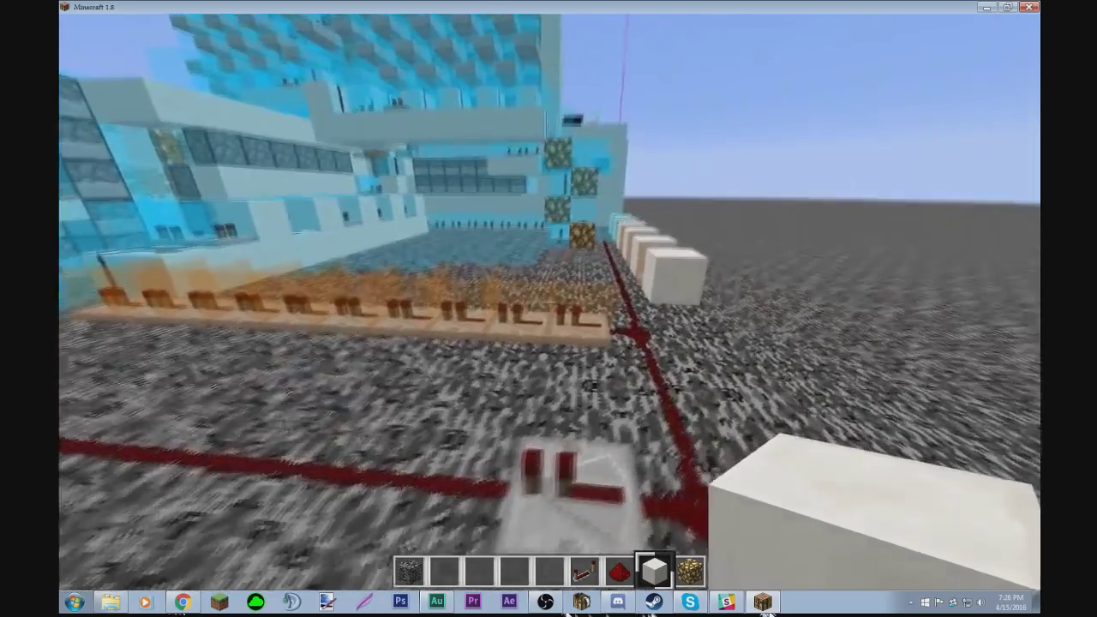
key(w)
key(a)
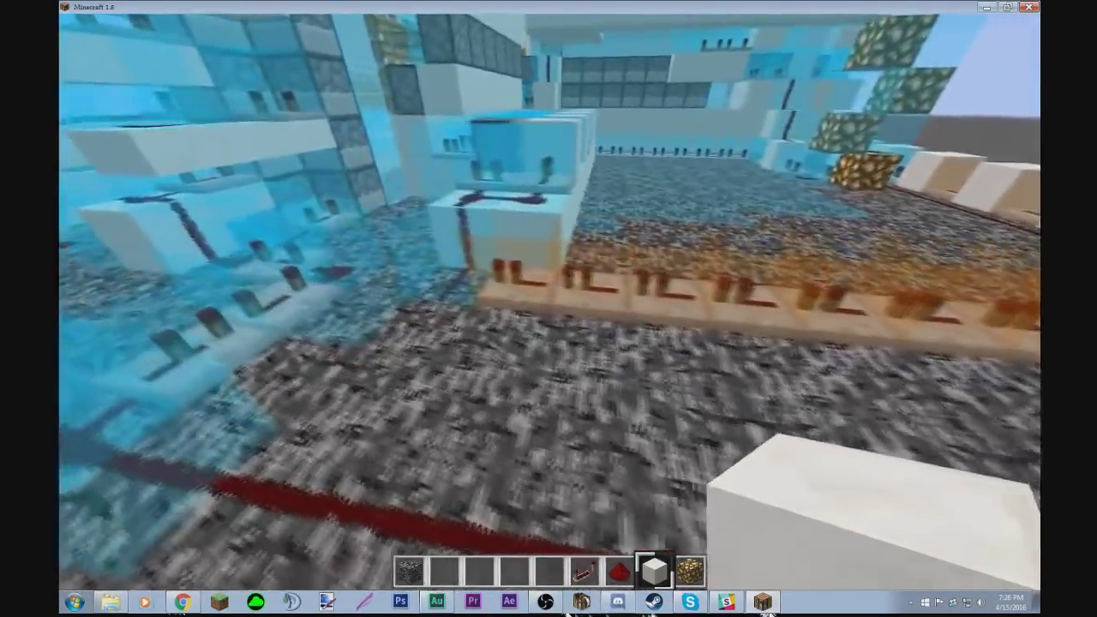
Step: Adjust the delay of each orange-highlighted repeater in the printed row to match the schematic
right_click(550, 302)
right_click(550, 303)
right_click(550, 302)
key(d)
right_click(550, 303)
right_click(549, 302)
right_click(549, 302)
right_click(550, 302)
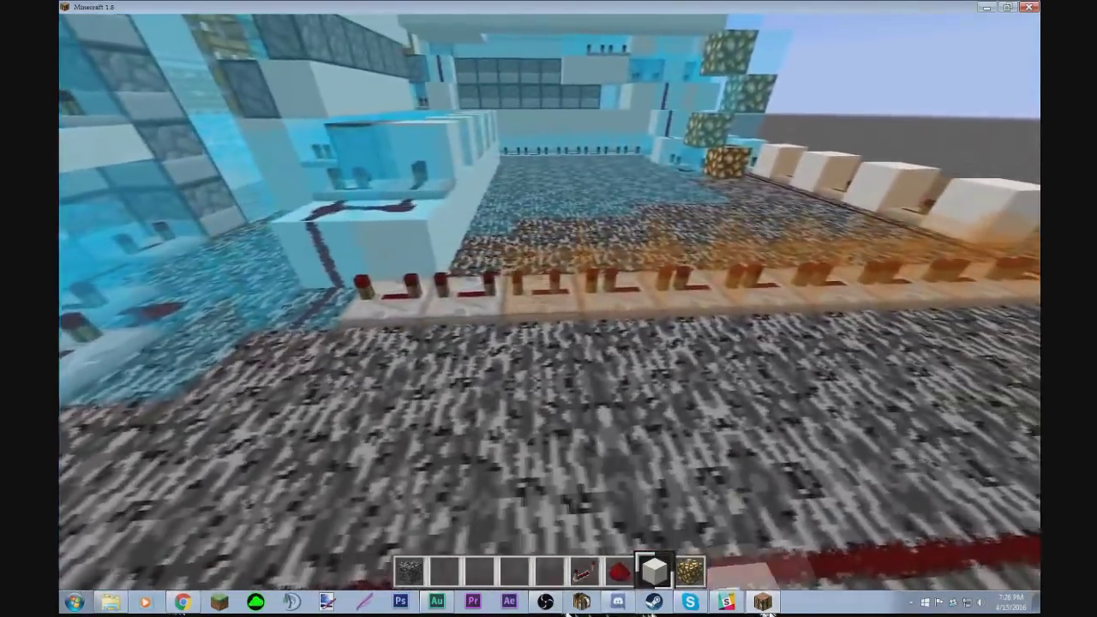
right_click(550, 303)
right_click(550, 302)
right_click(550, 302)
key(d)
right_click(549, 303)
right_click(550, 303)
right_click(549, 302)
right_click(549, 302)
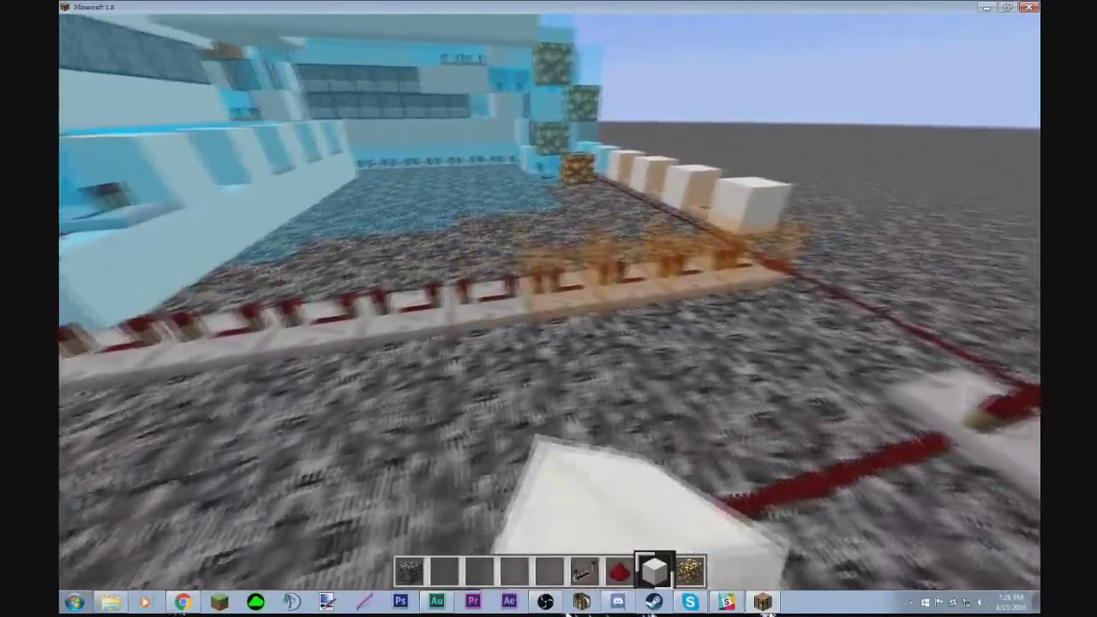
right_click(549, 302)
right_click(550, 303)
right_click(549, 303)
key(d)
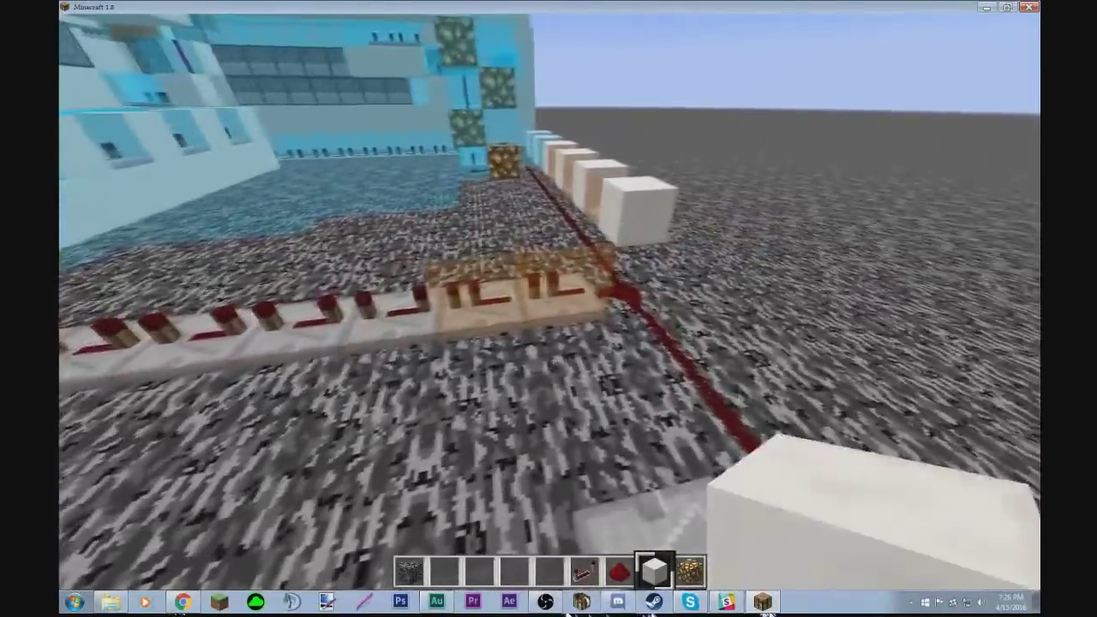
right_click(550, 302)
right_click(549, 303)
right_click(550, 303)
right_click(549, 303)
Step: Back away from the schematic and clear the repeater, redstone, quartz and glowstone from the hotbar
key(s)
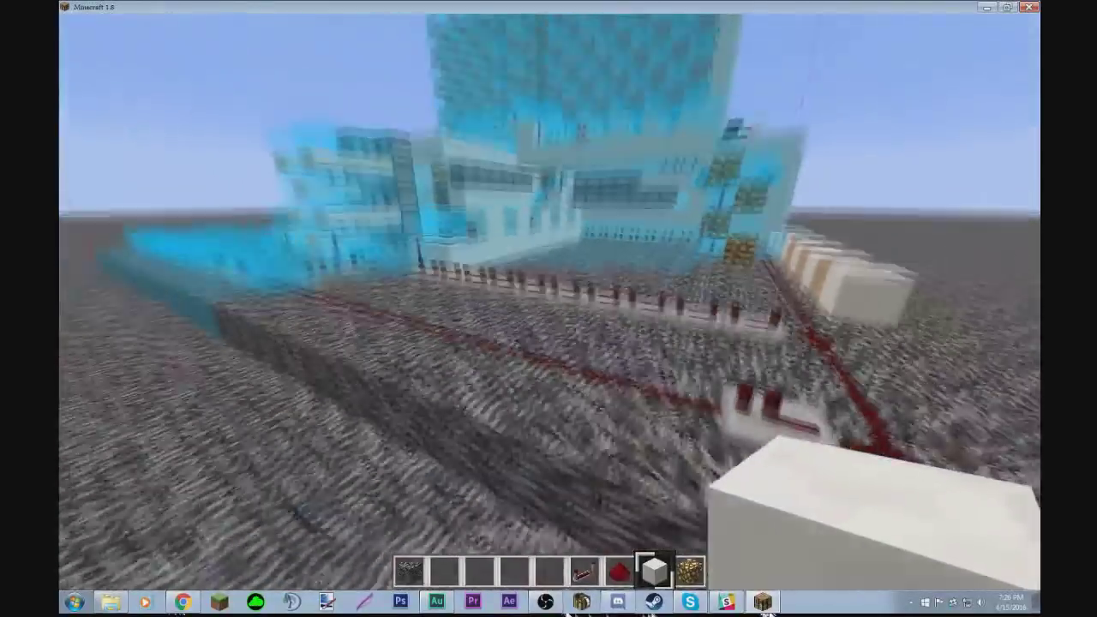
key(s)
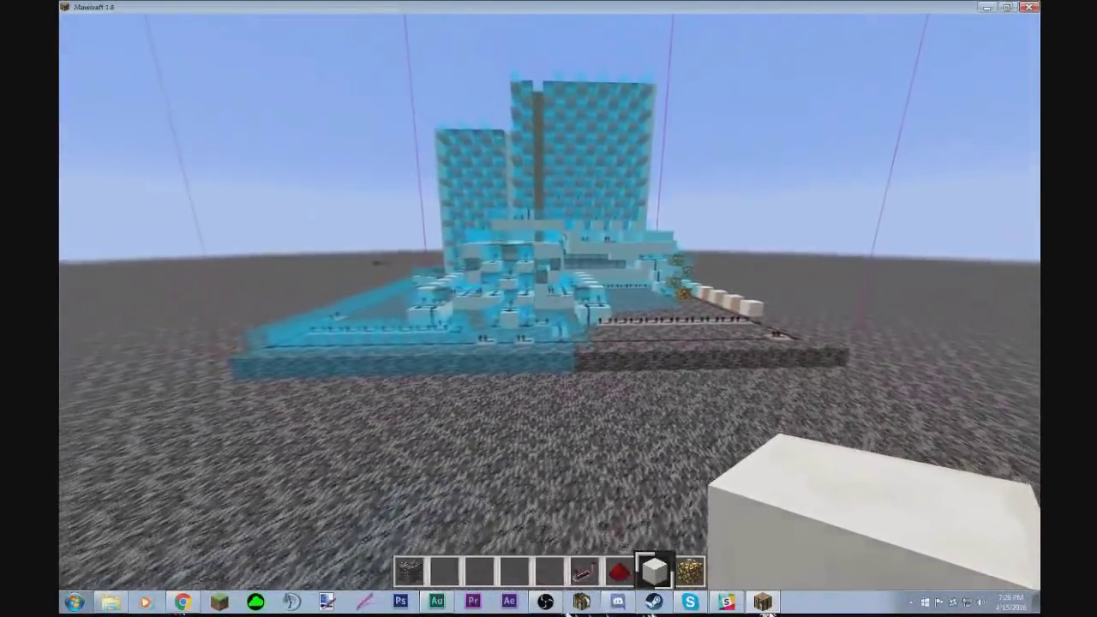
key(e)
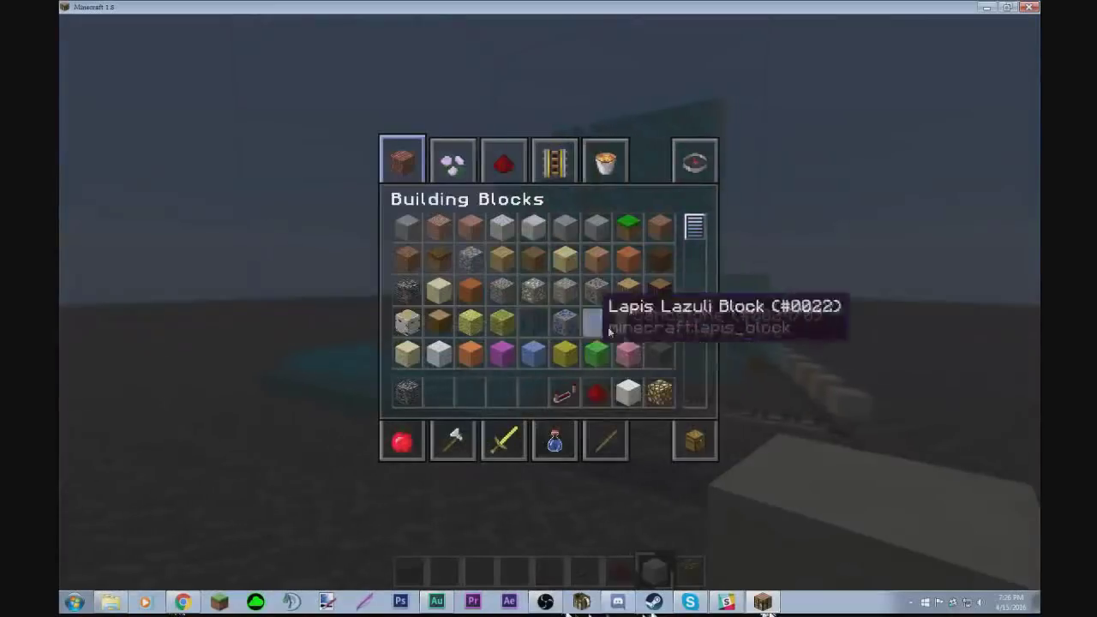
key(e)
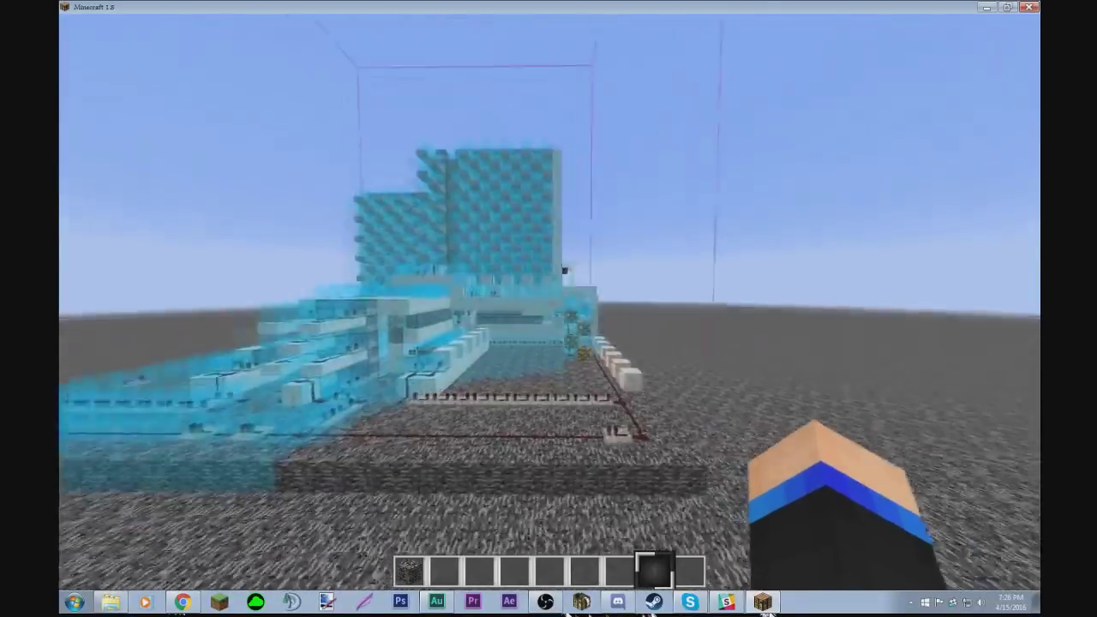
Step: Circle the partially printed schematic and examine its blue ghost structure and placed blocks from every side
key(d)
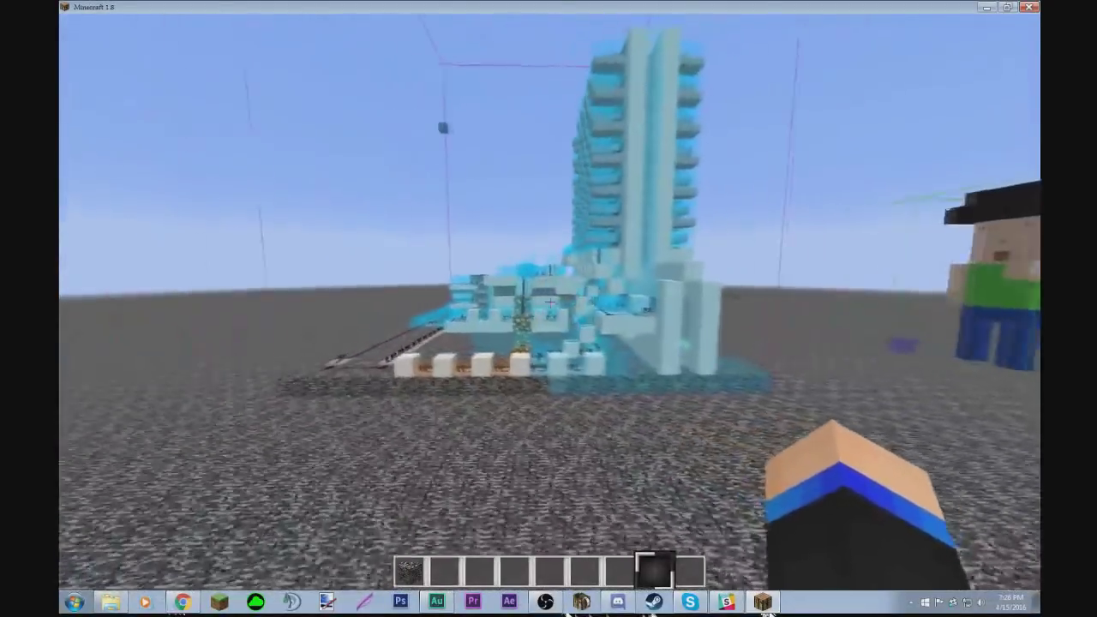
key(w)
key(w)
key(d)
key(d)
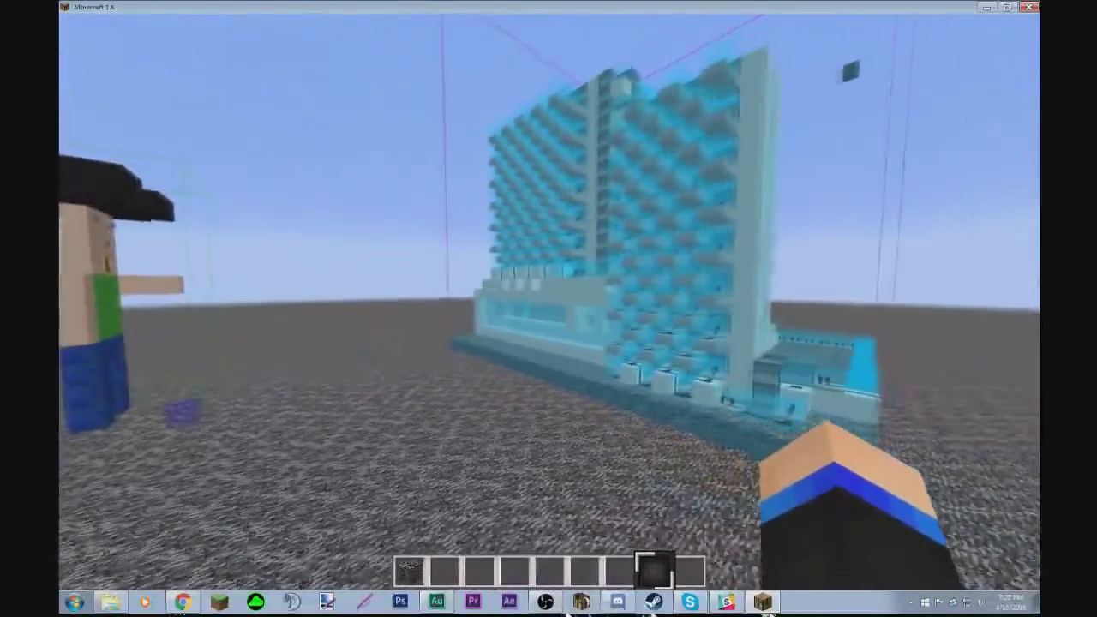
key(w)
key(w)
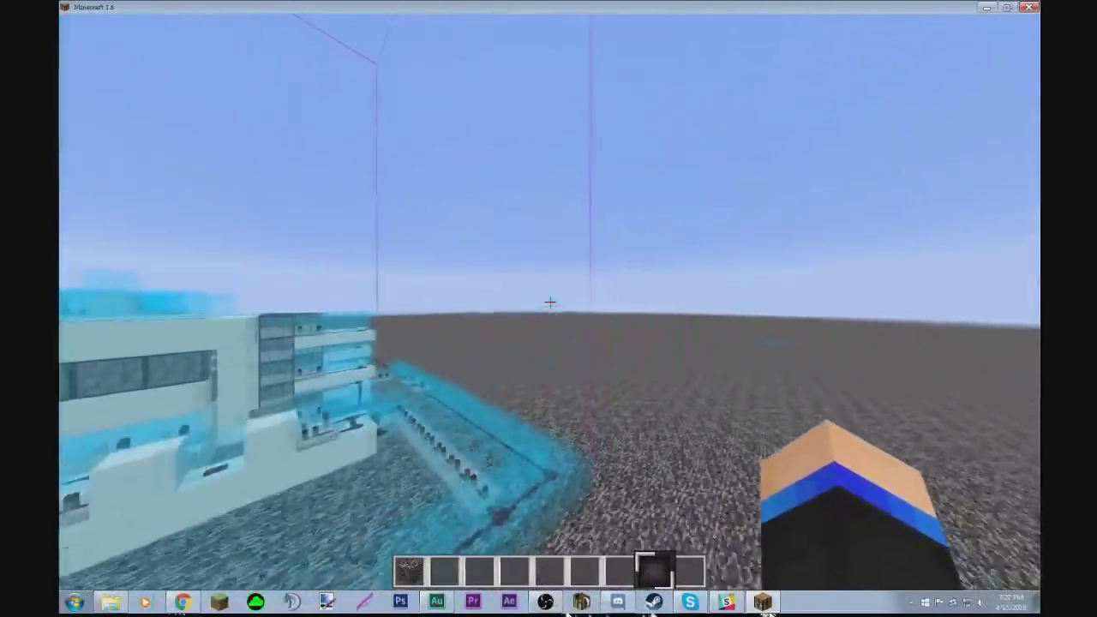
key(d)
key(d)
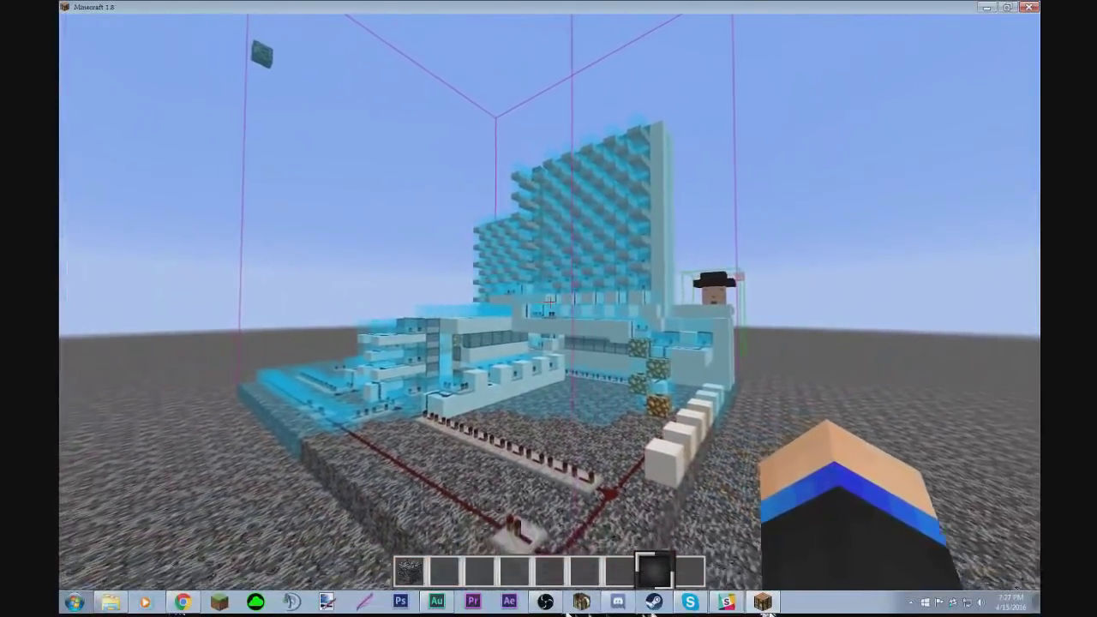
key(a)
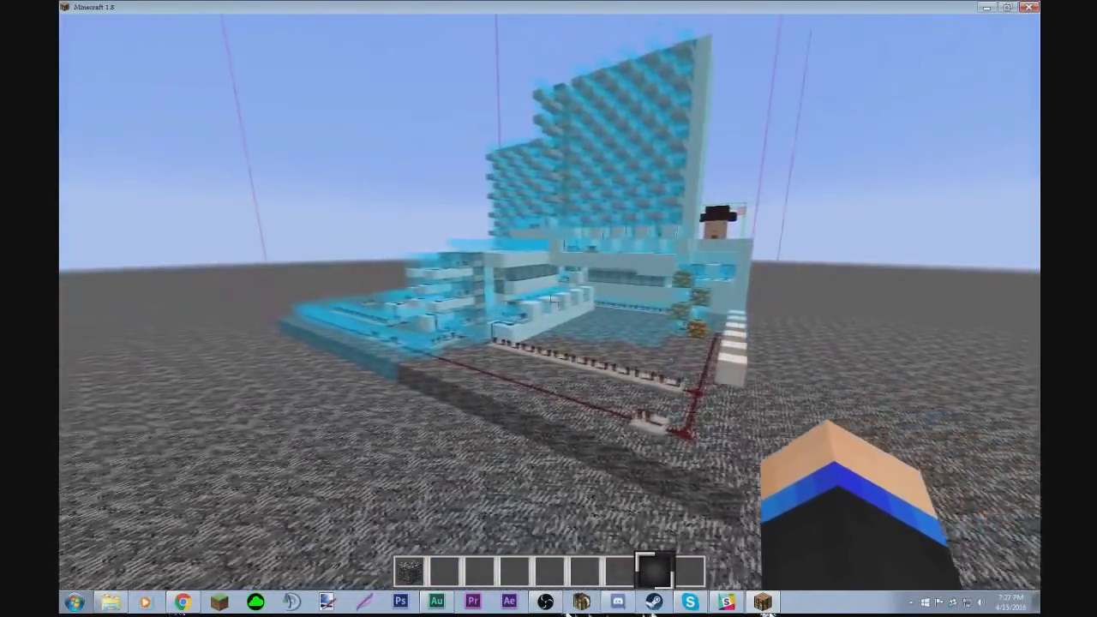
key(a)
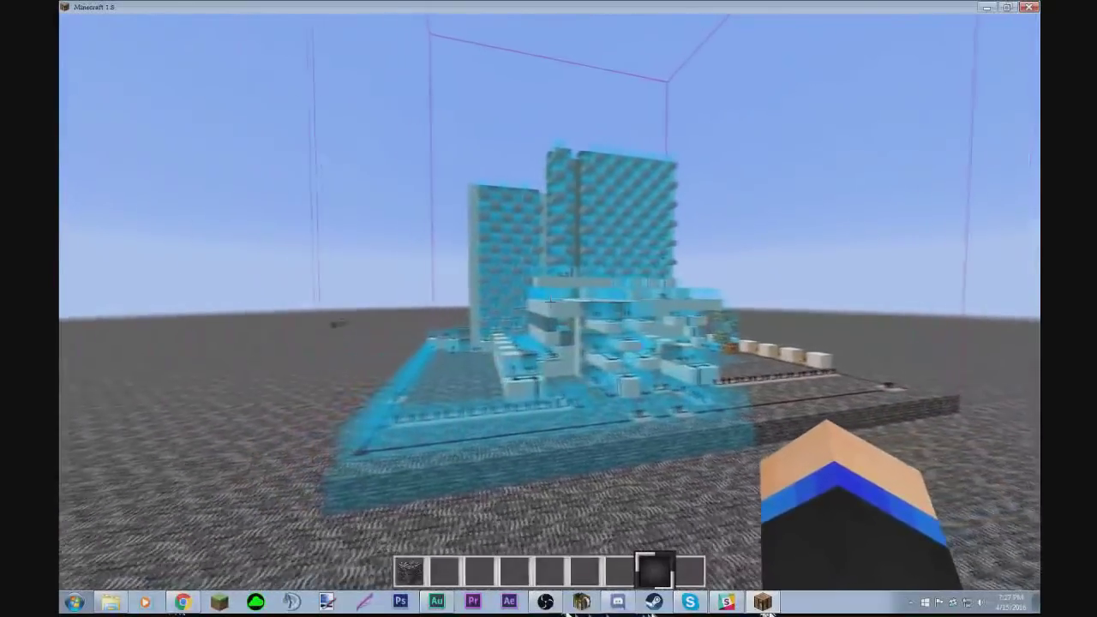